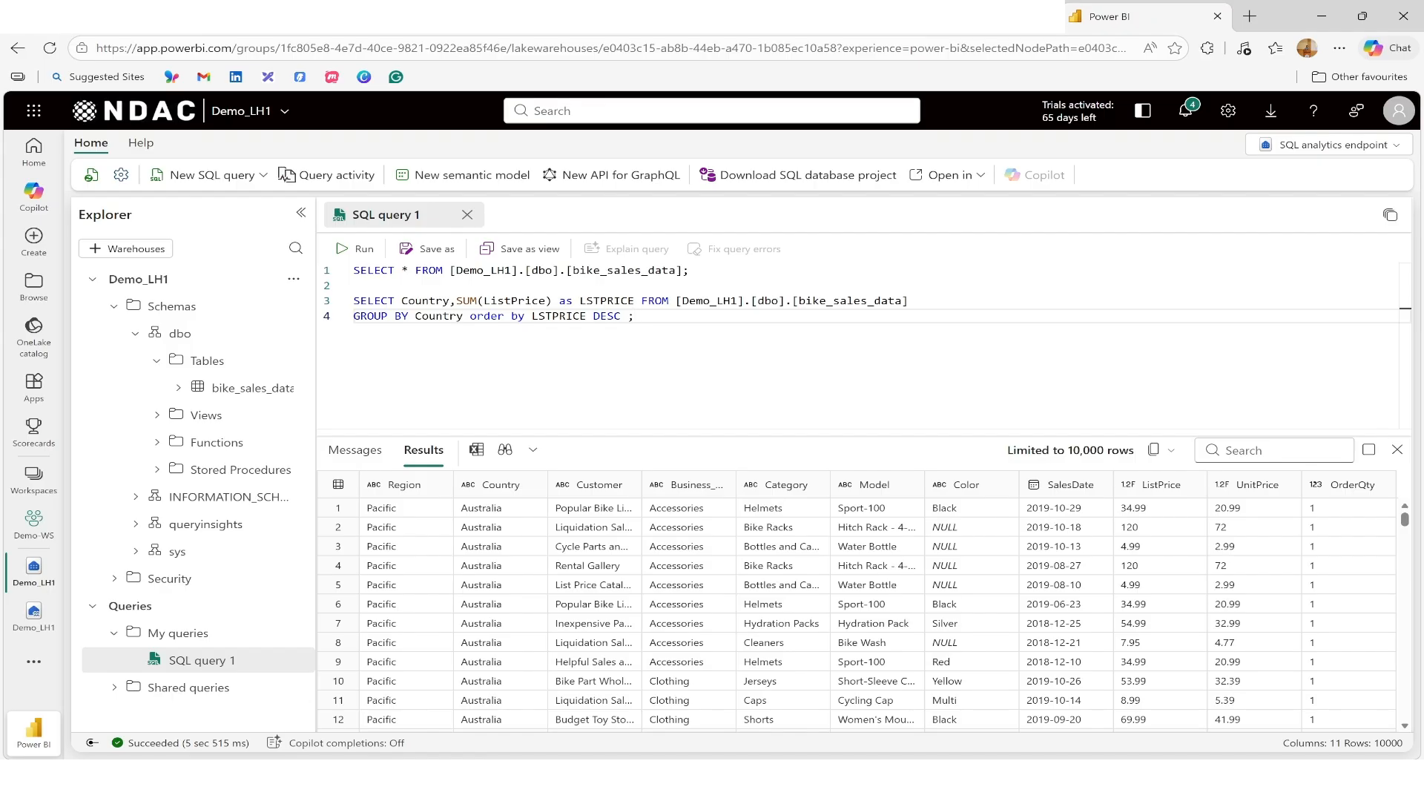
Step: Create a new visual query
left_click(263, 177)
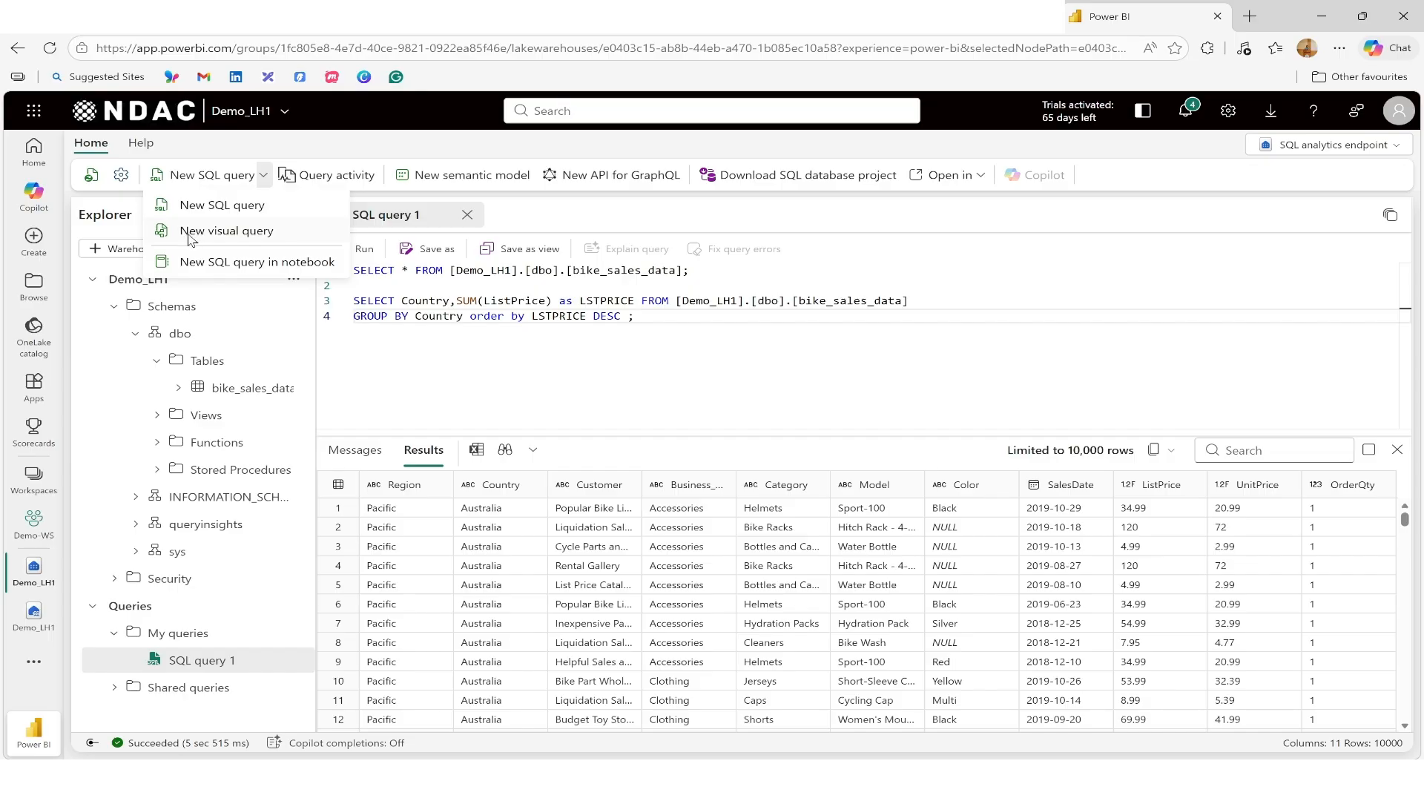
left_click(234, 236)
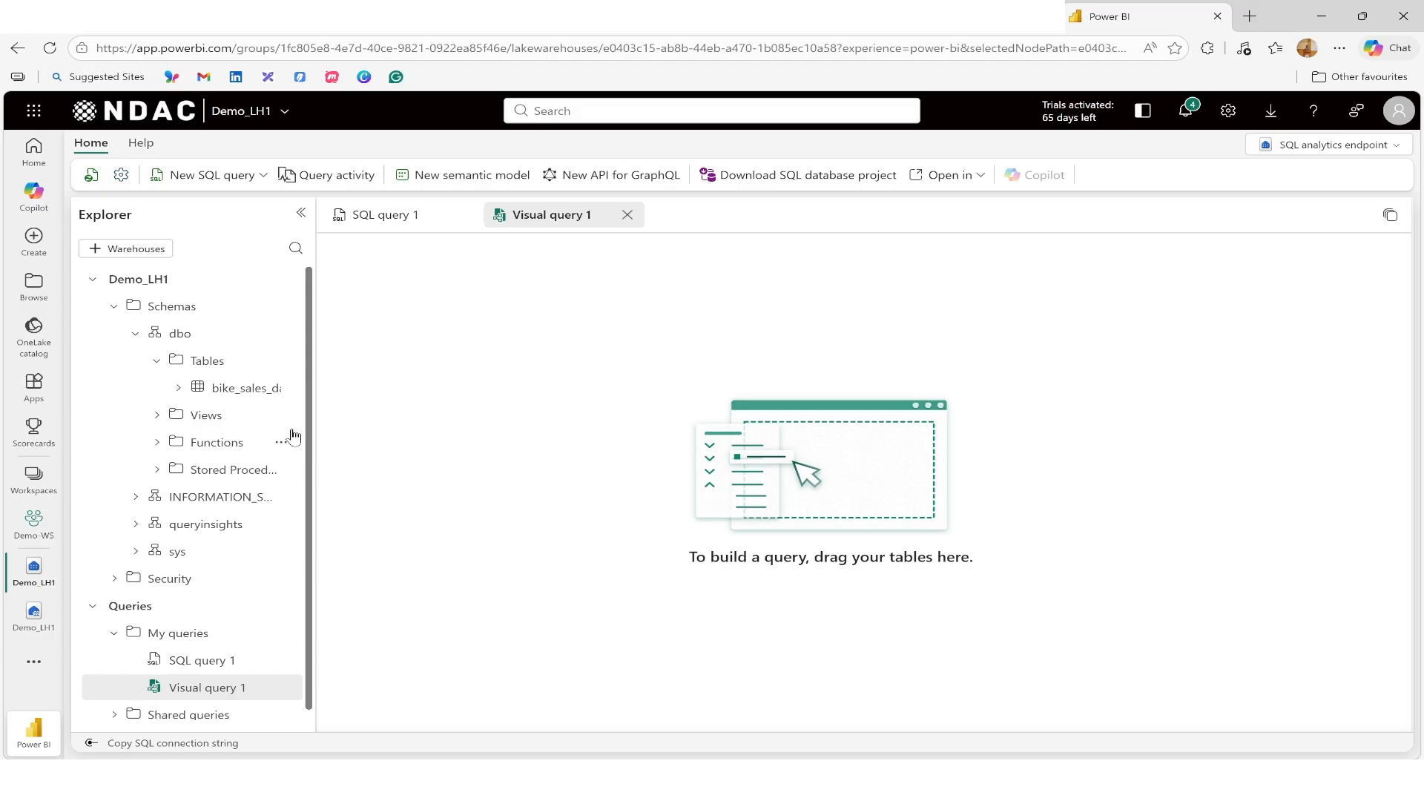
Step: Insert the bike_sales_data table into the visual query canvas
left_click_drag(689, 556, 973, 557)
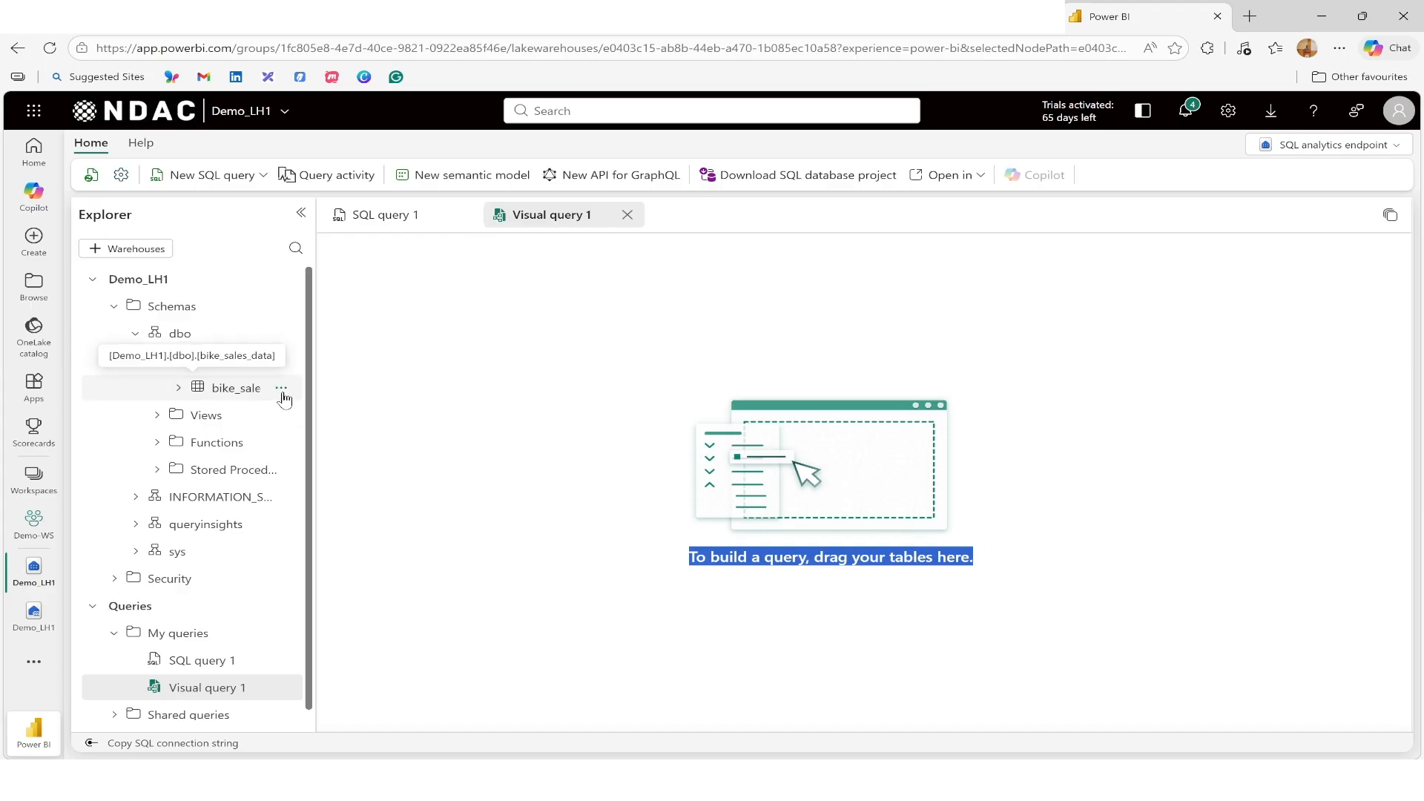
left_click_drag(309, 455, 350, 450)
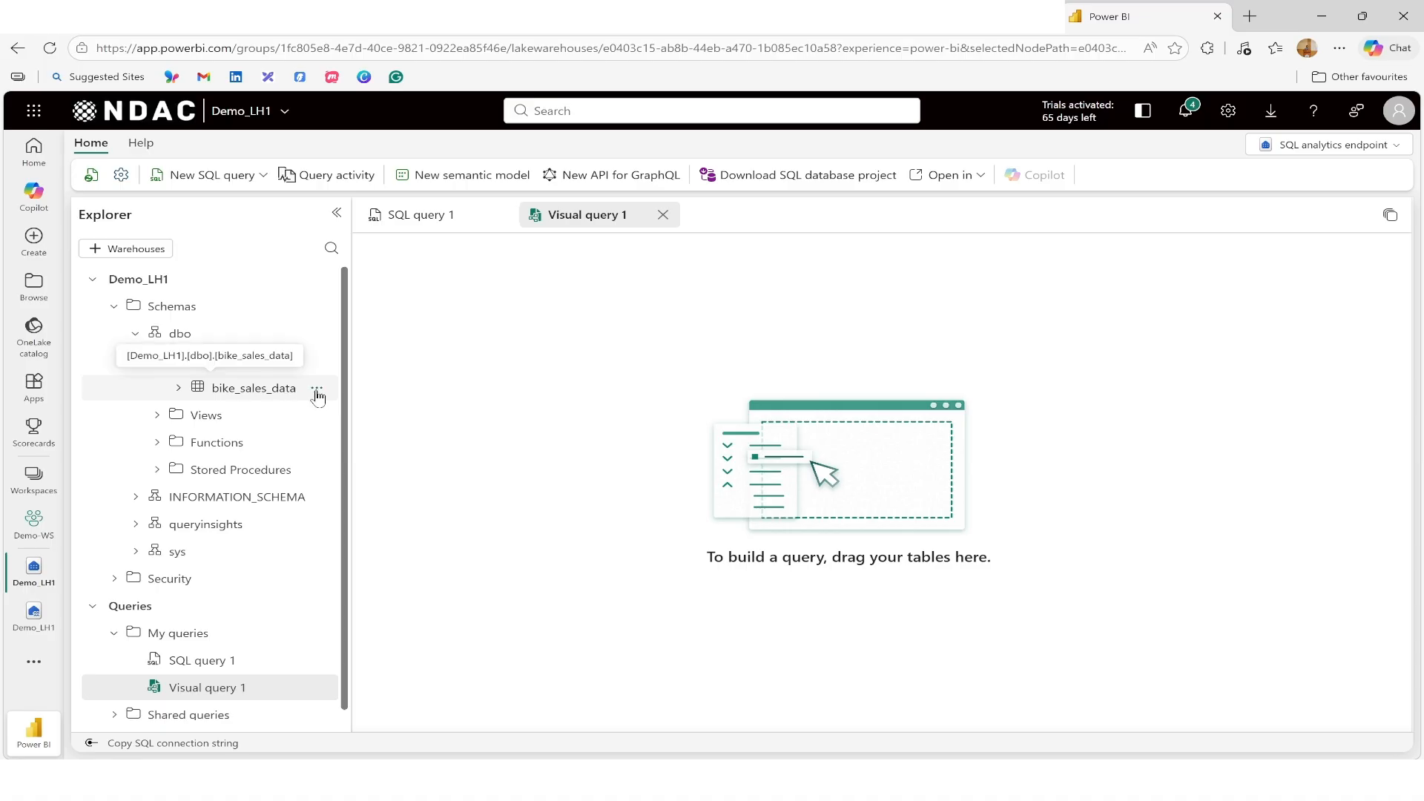
left_click(316, 389)
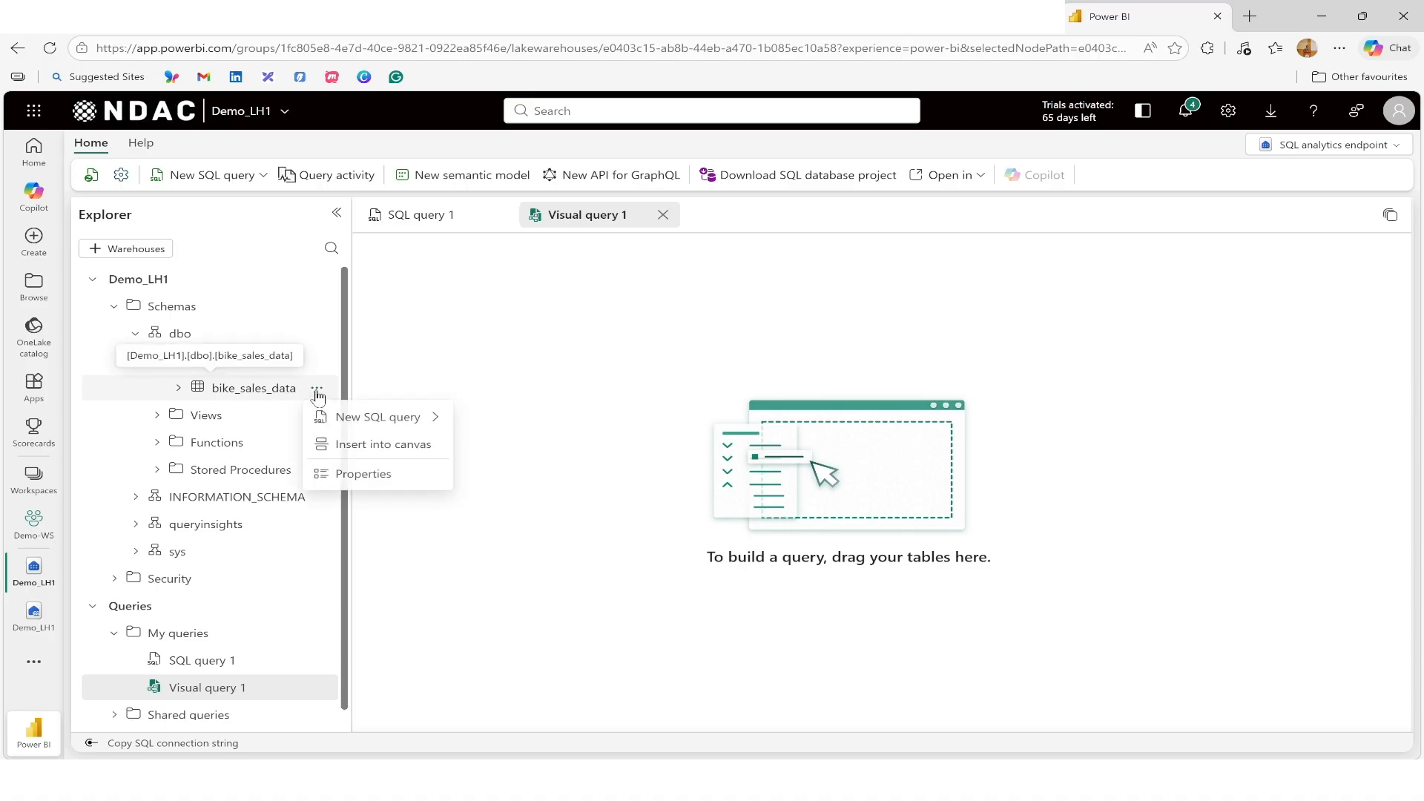
left_click(348, 449)
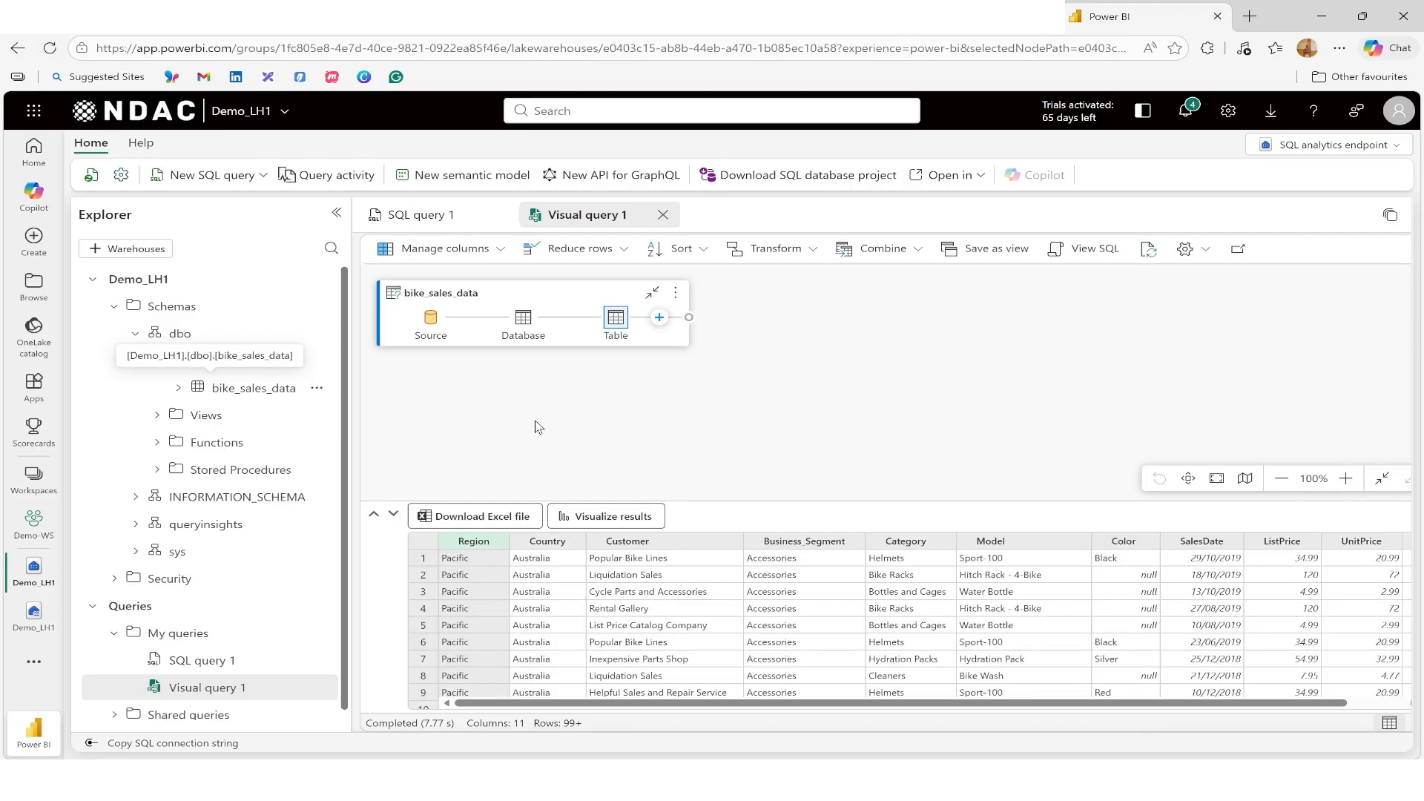
left_click_drag(881, 704, 1003, 711)
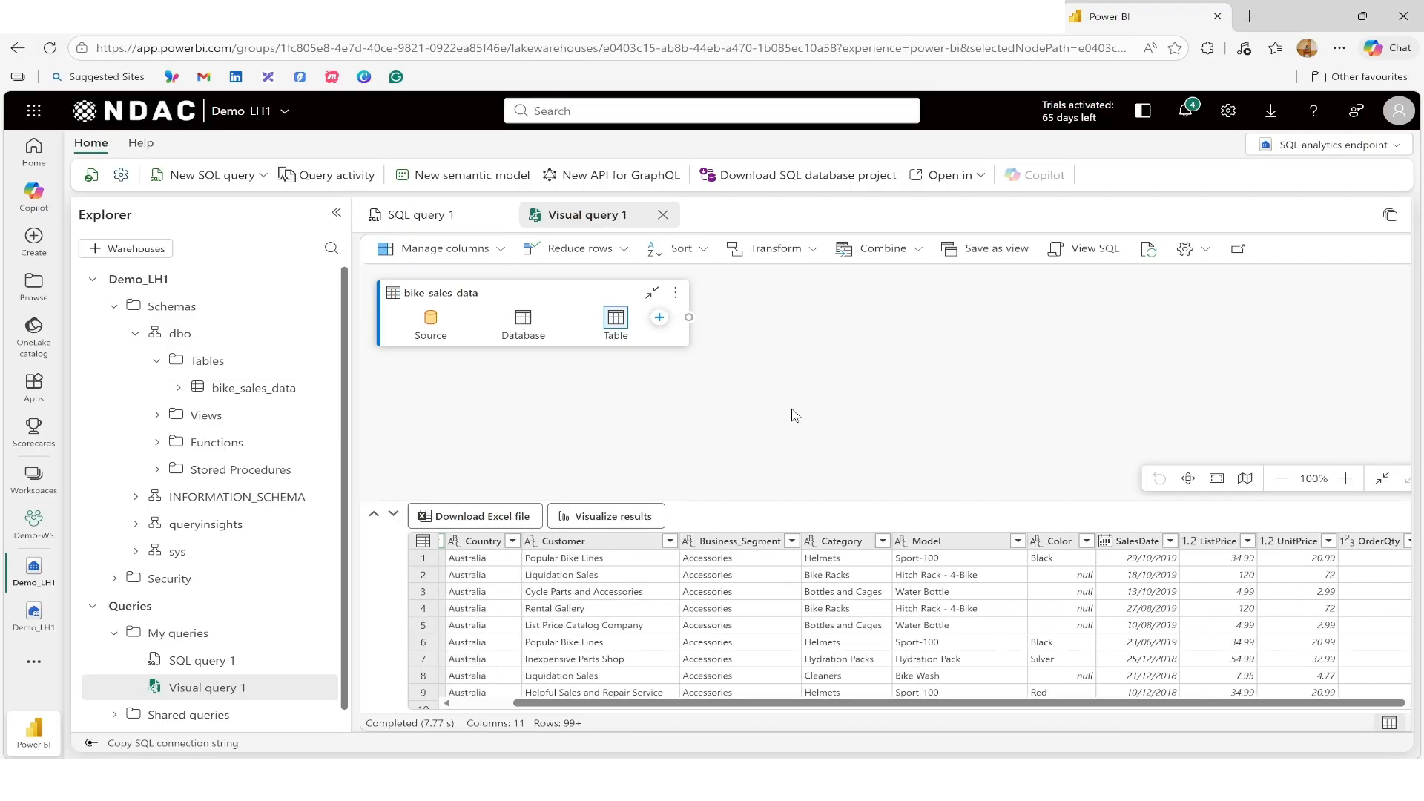
left_click(421, 215)
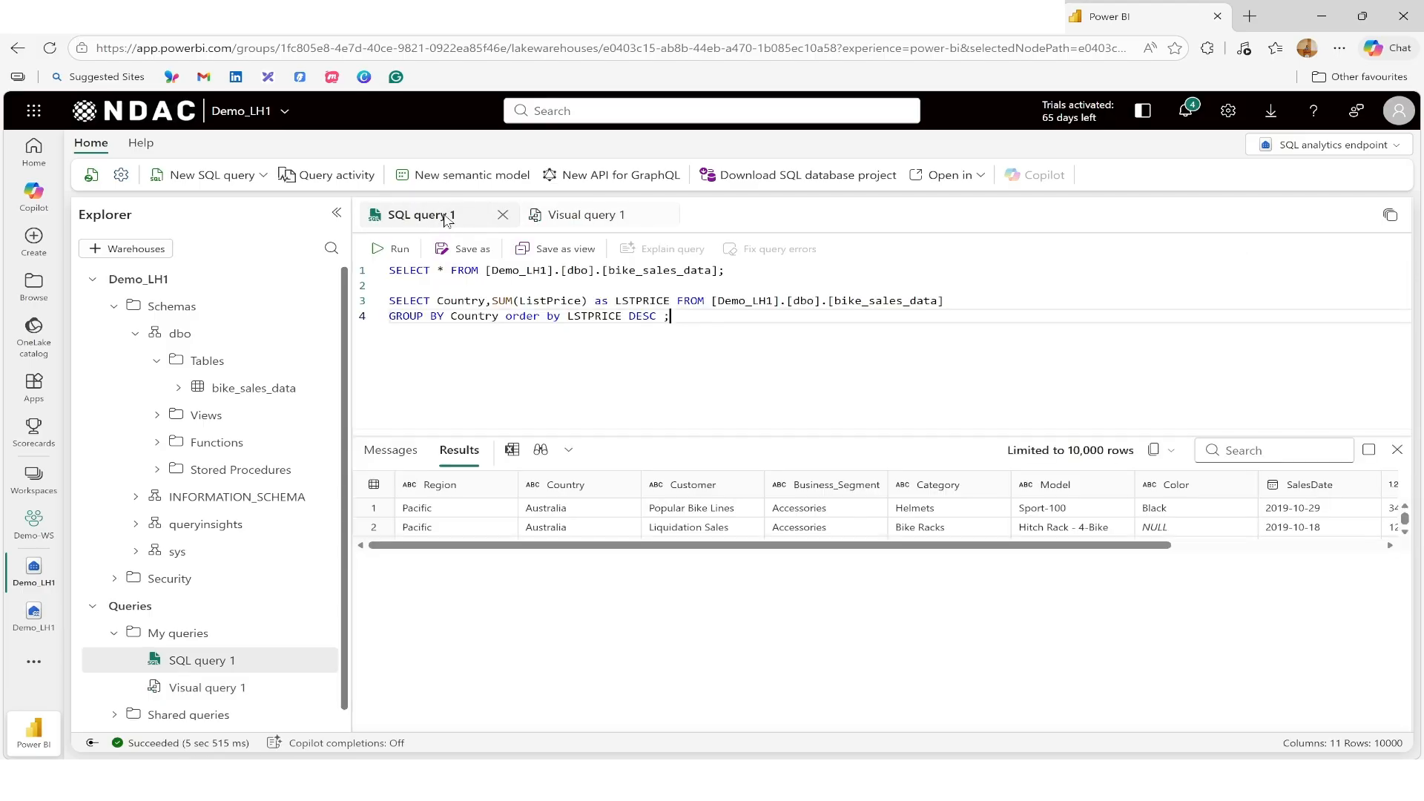
left_click(570, 216)
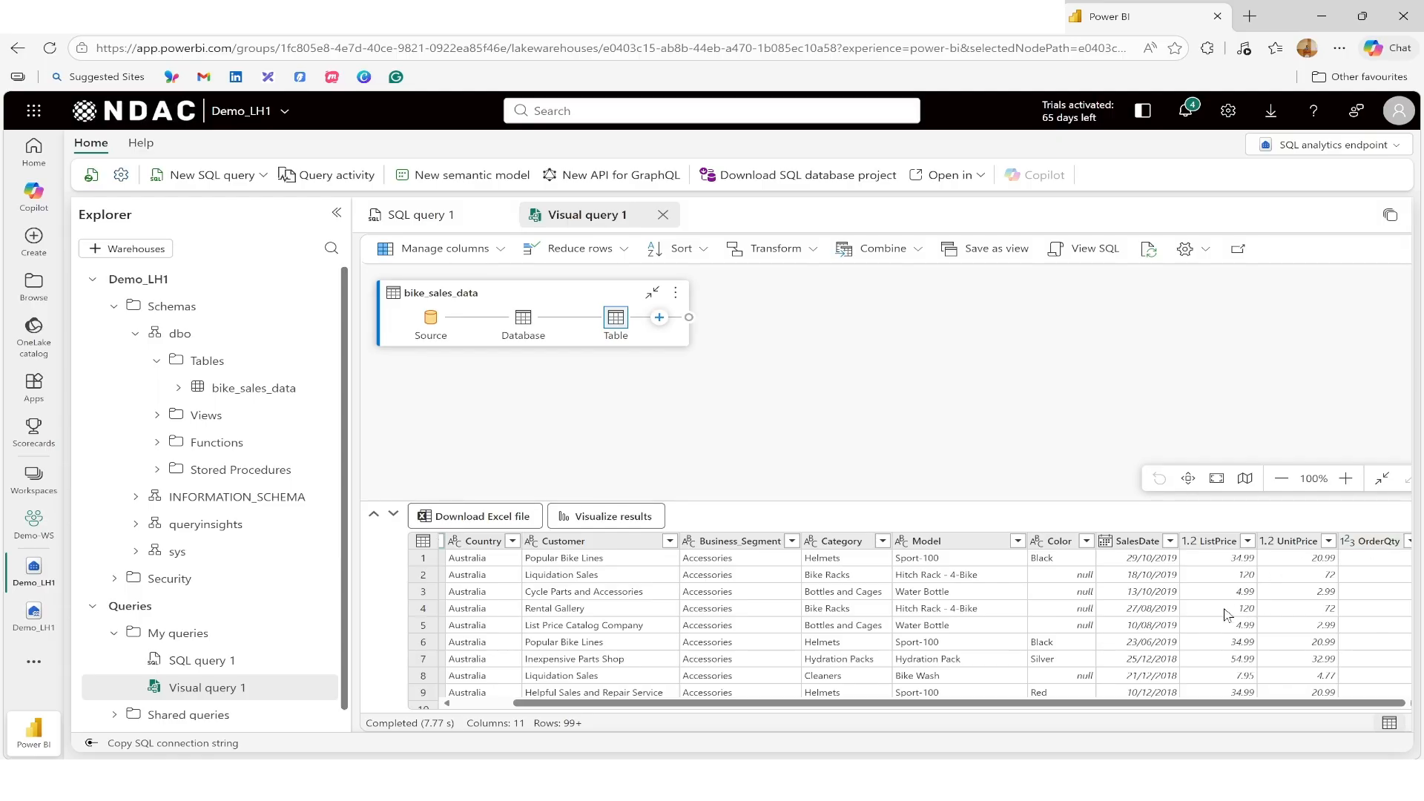
Step: Replace null values in the Color column with NA
left_click(1063, 546)
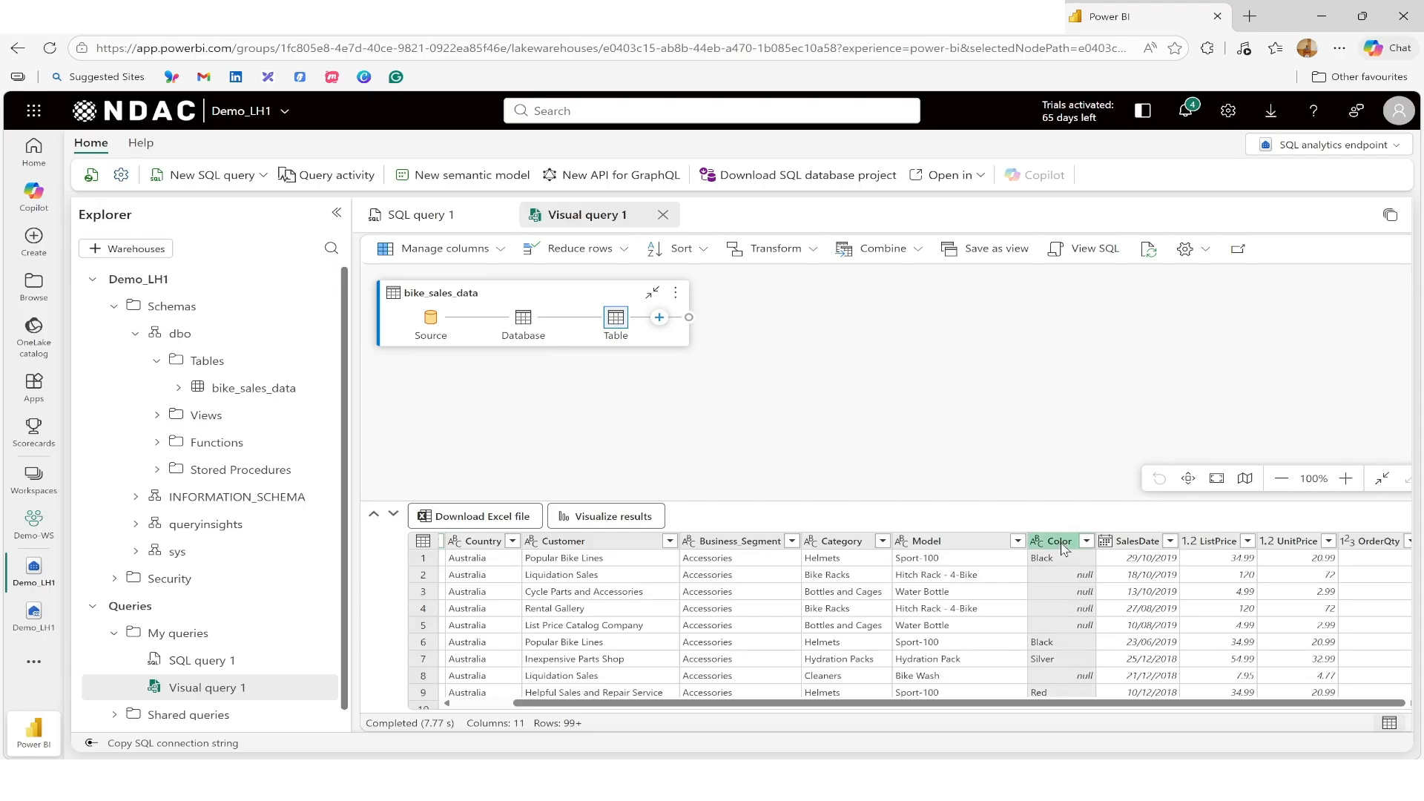
right_click(1064, 549)
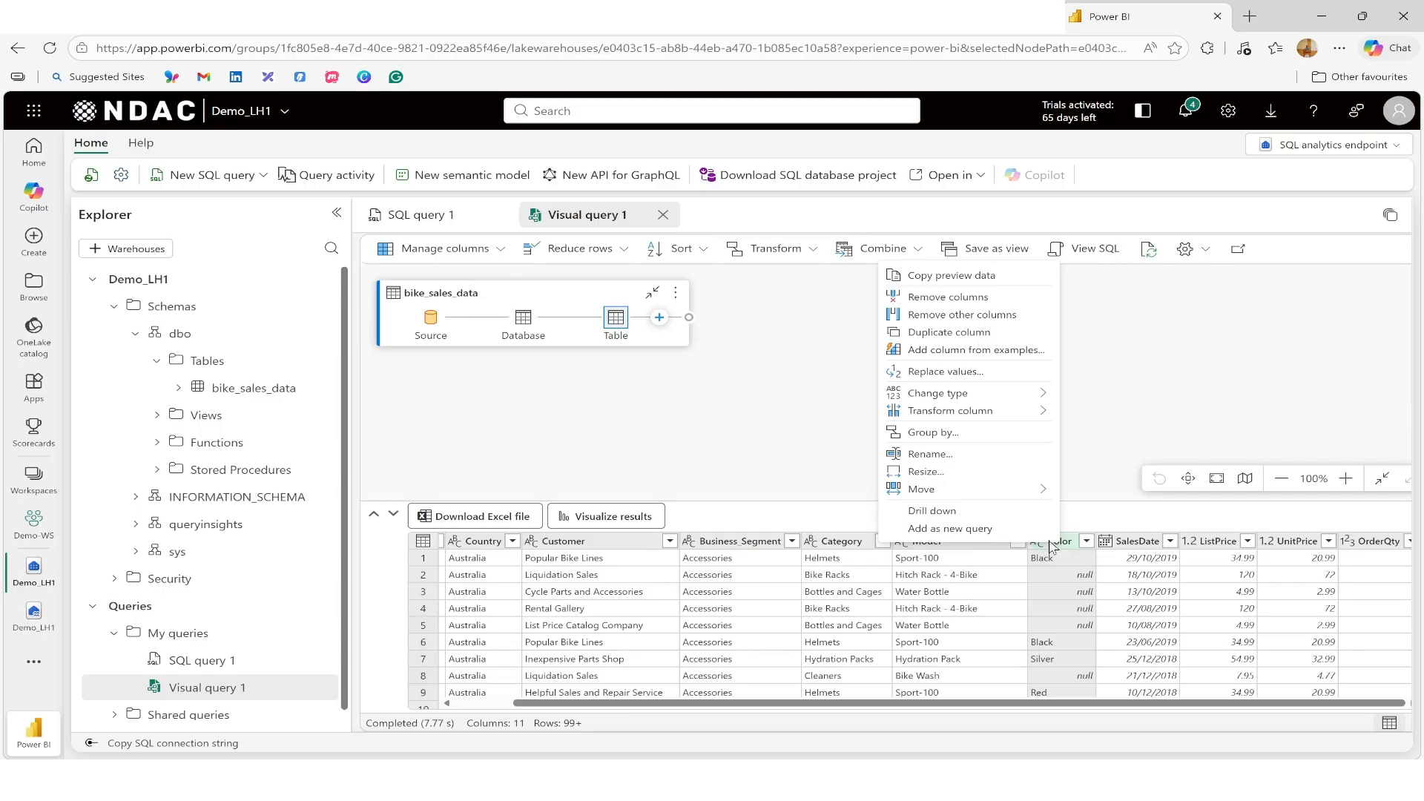
left_click(954, 374)
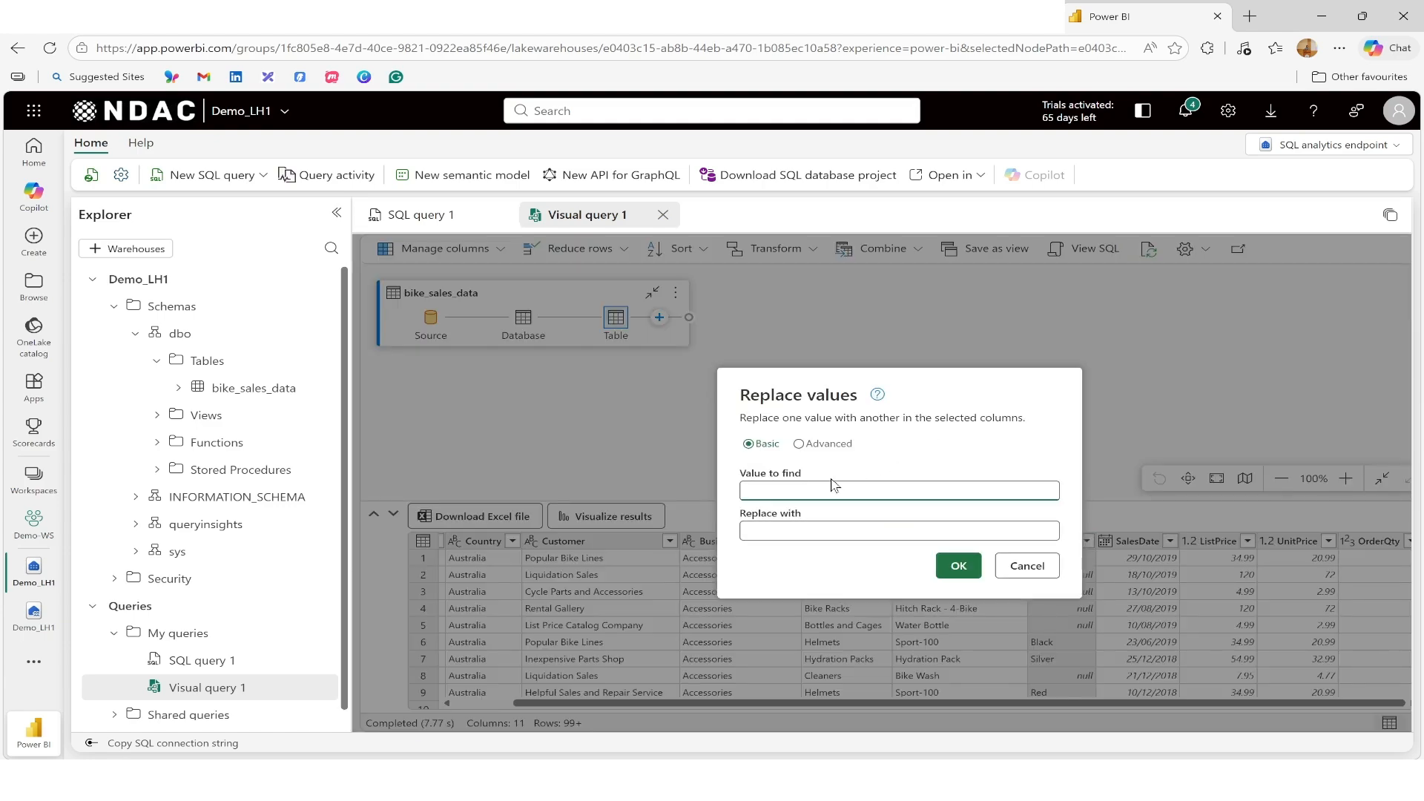
type("null")
key("Tab")
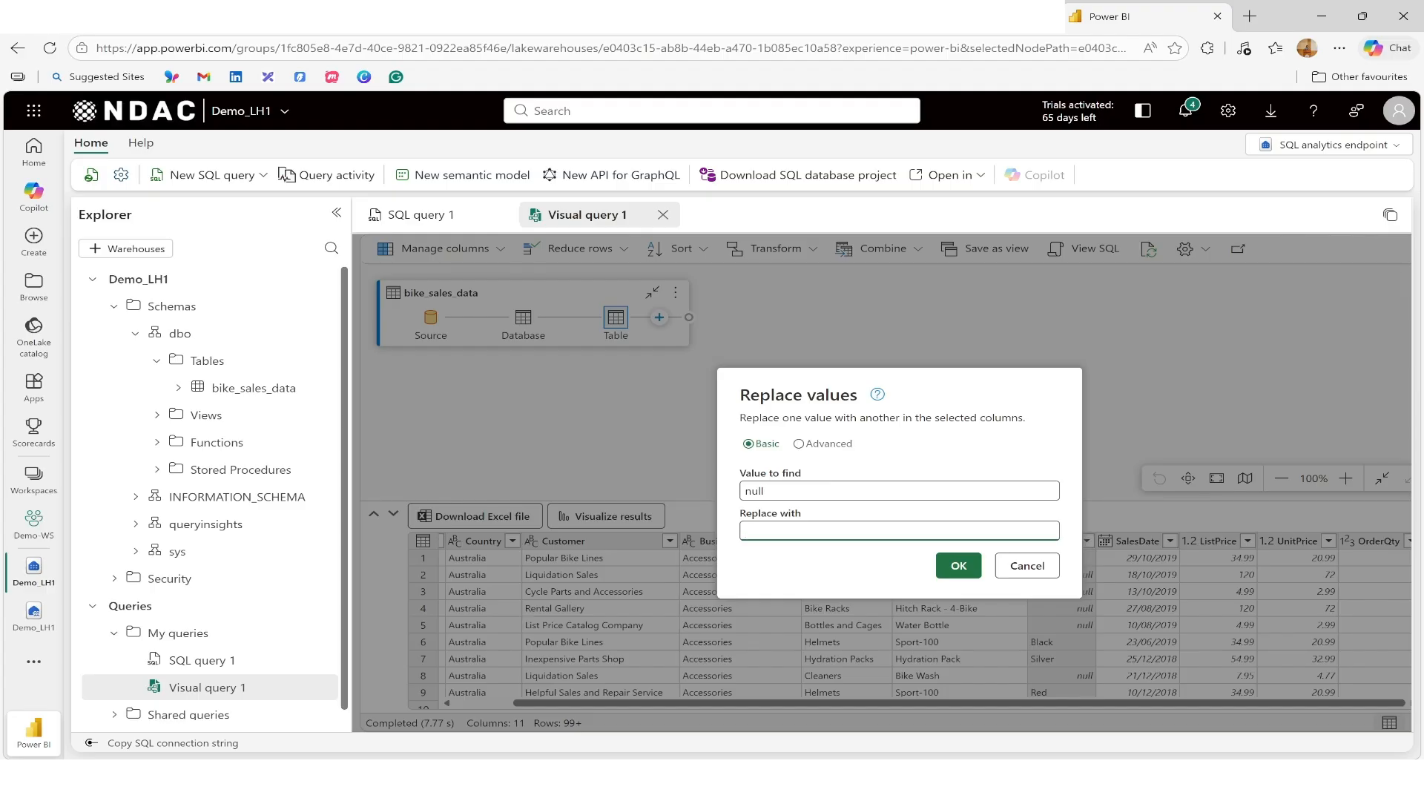
type("NA")
left_click(957, 568)
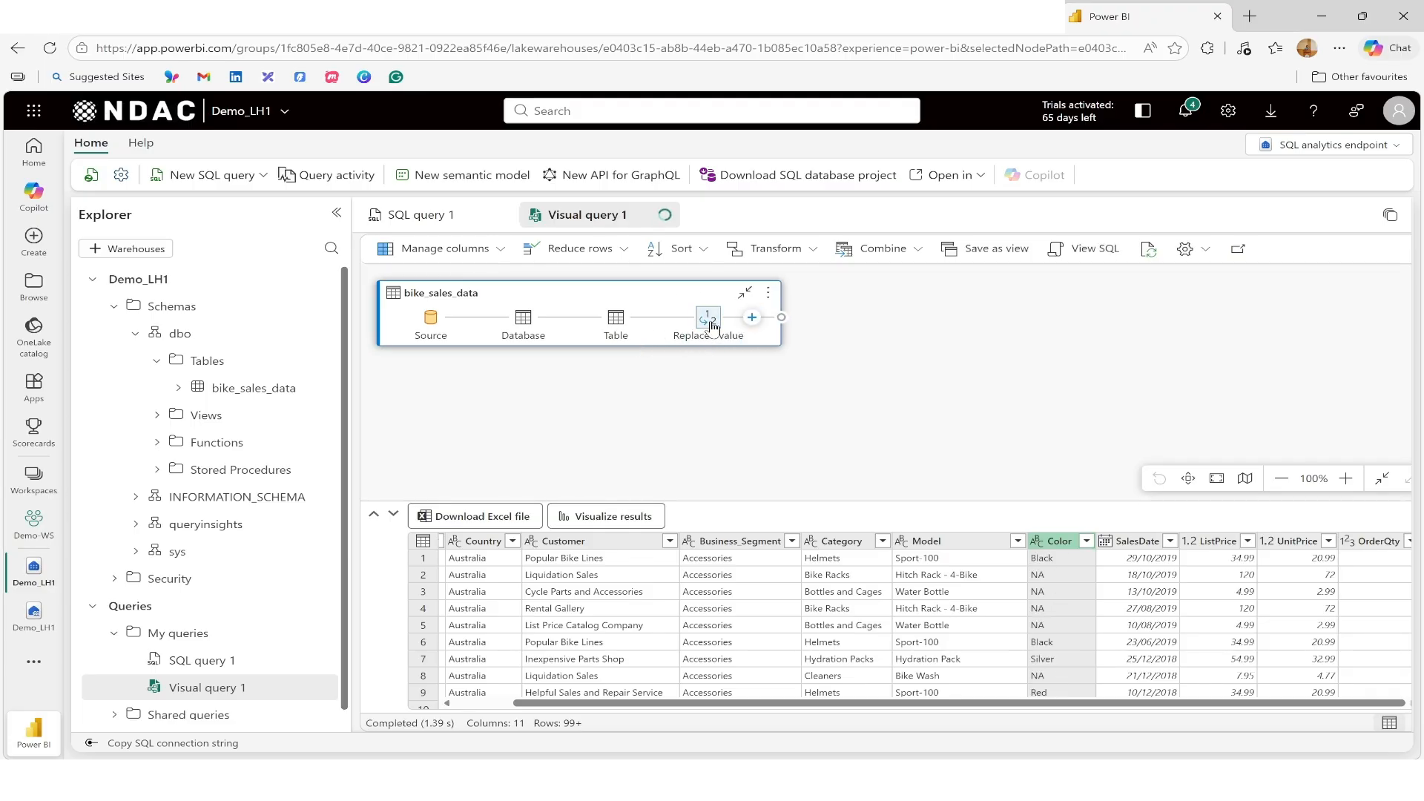
Step: Select the OrderQty and UnitPrice columns and add a multiplication column from them
mouse_move(712, 326)
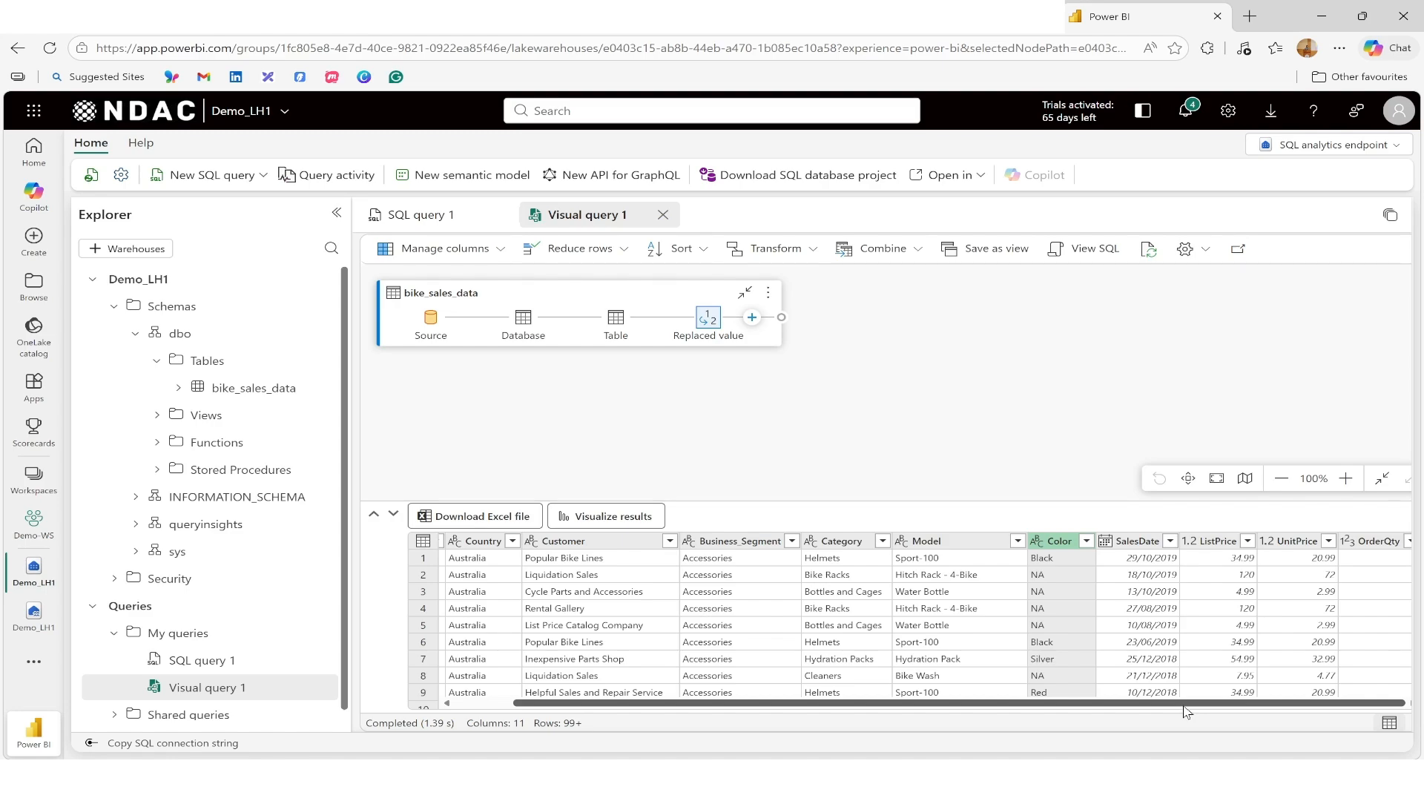
left_click(1381, 547)
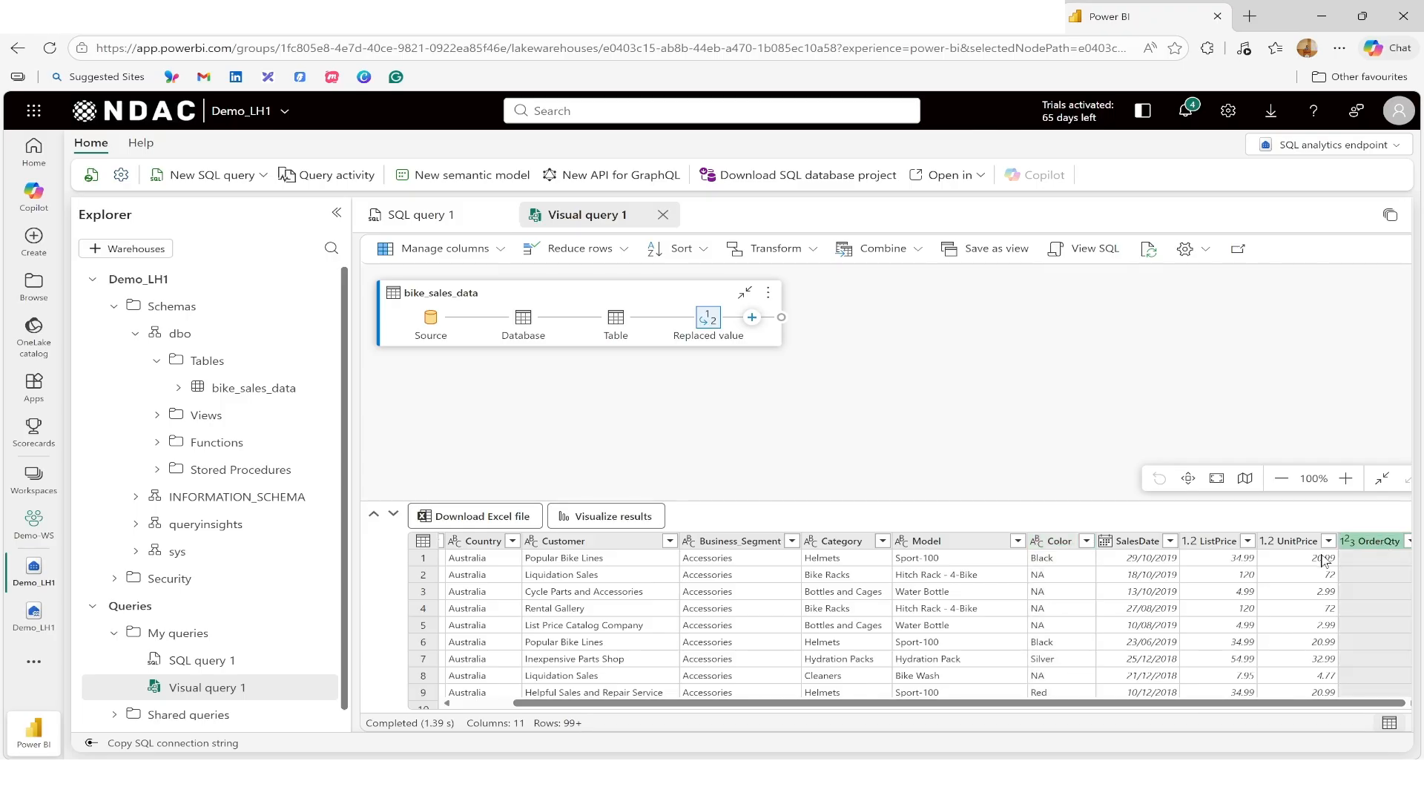
left_click(1292, 547, "ctrl")
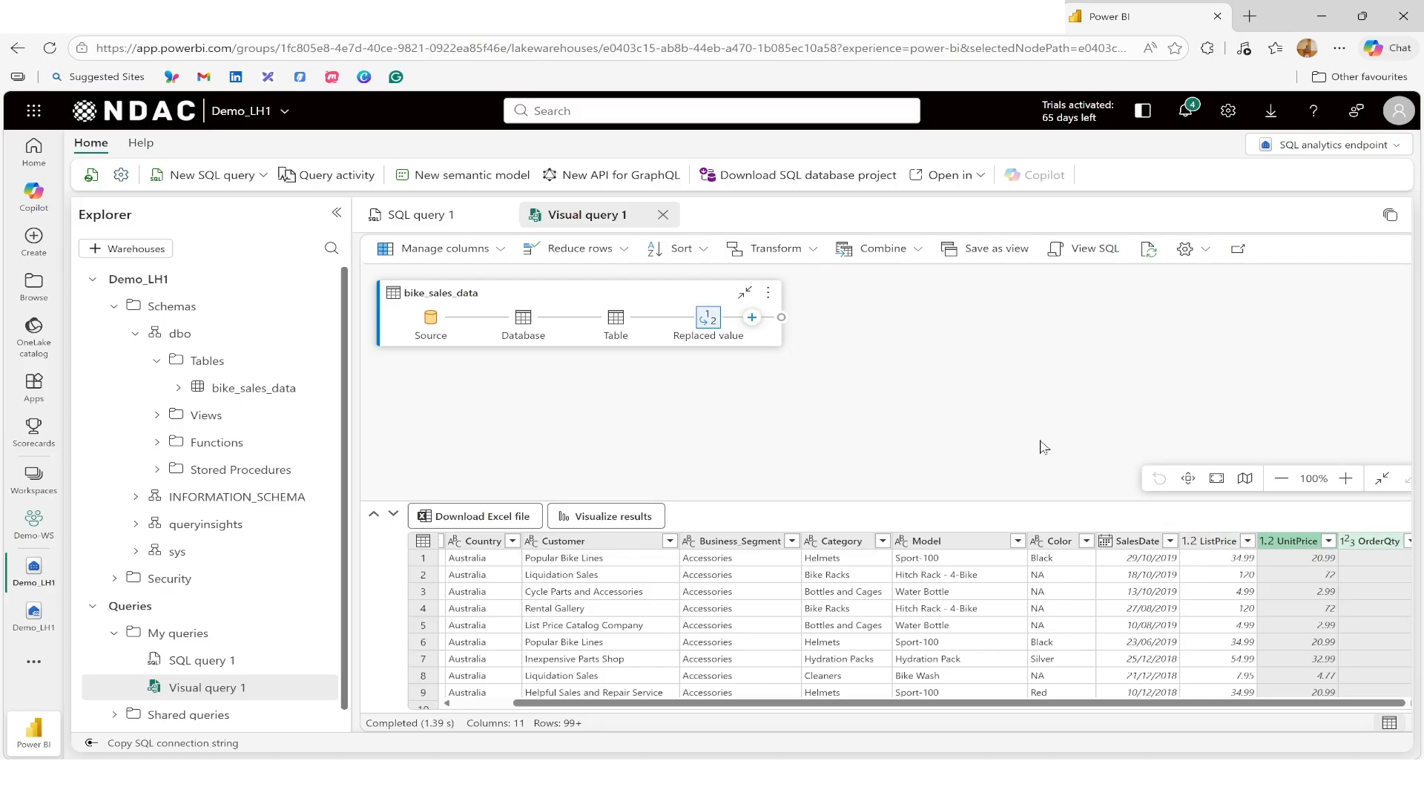
right_click(1292, 547)
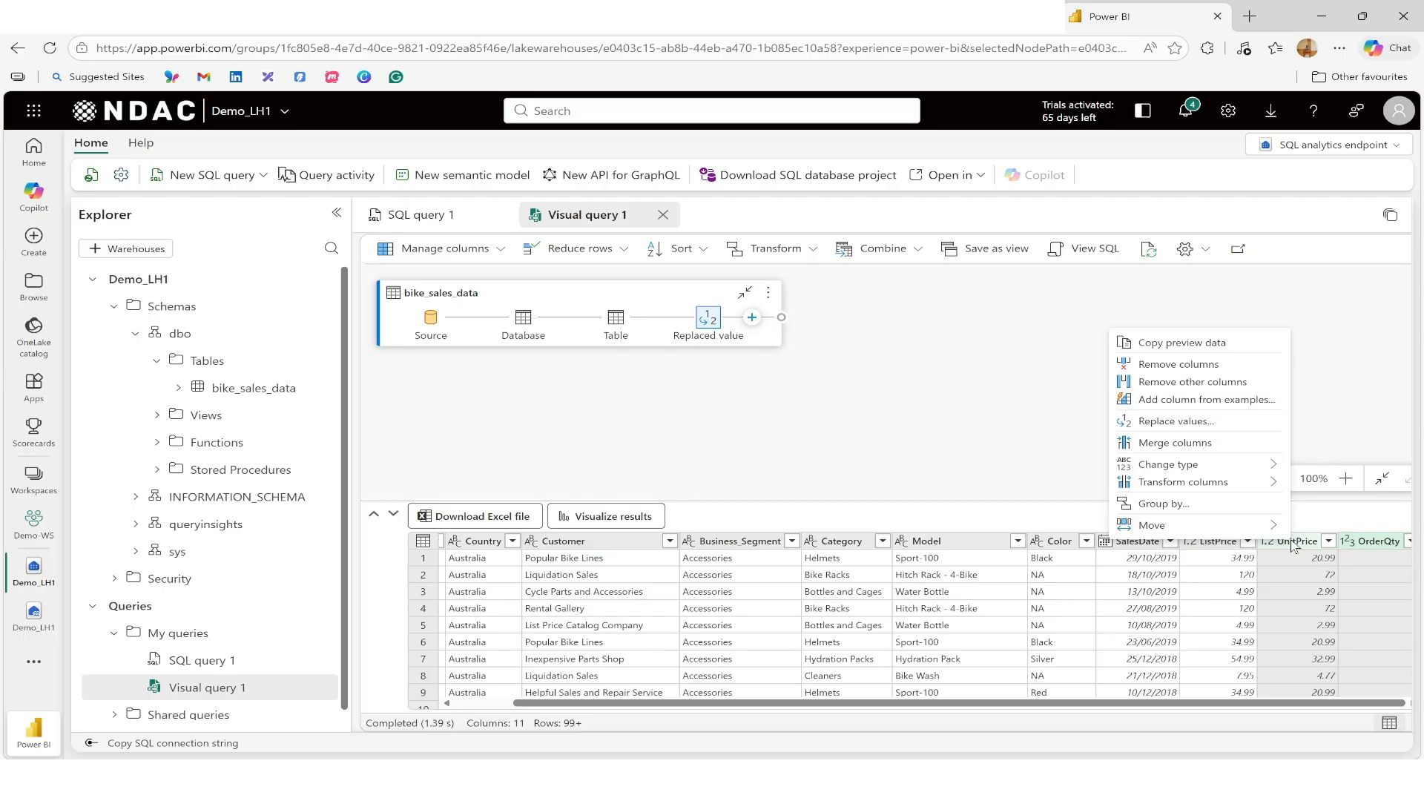
mouse_move(1246, 487)
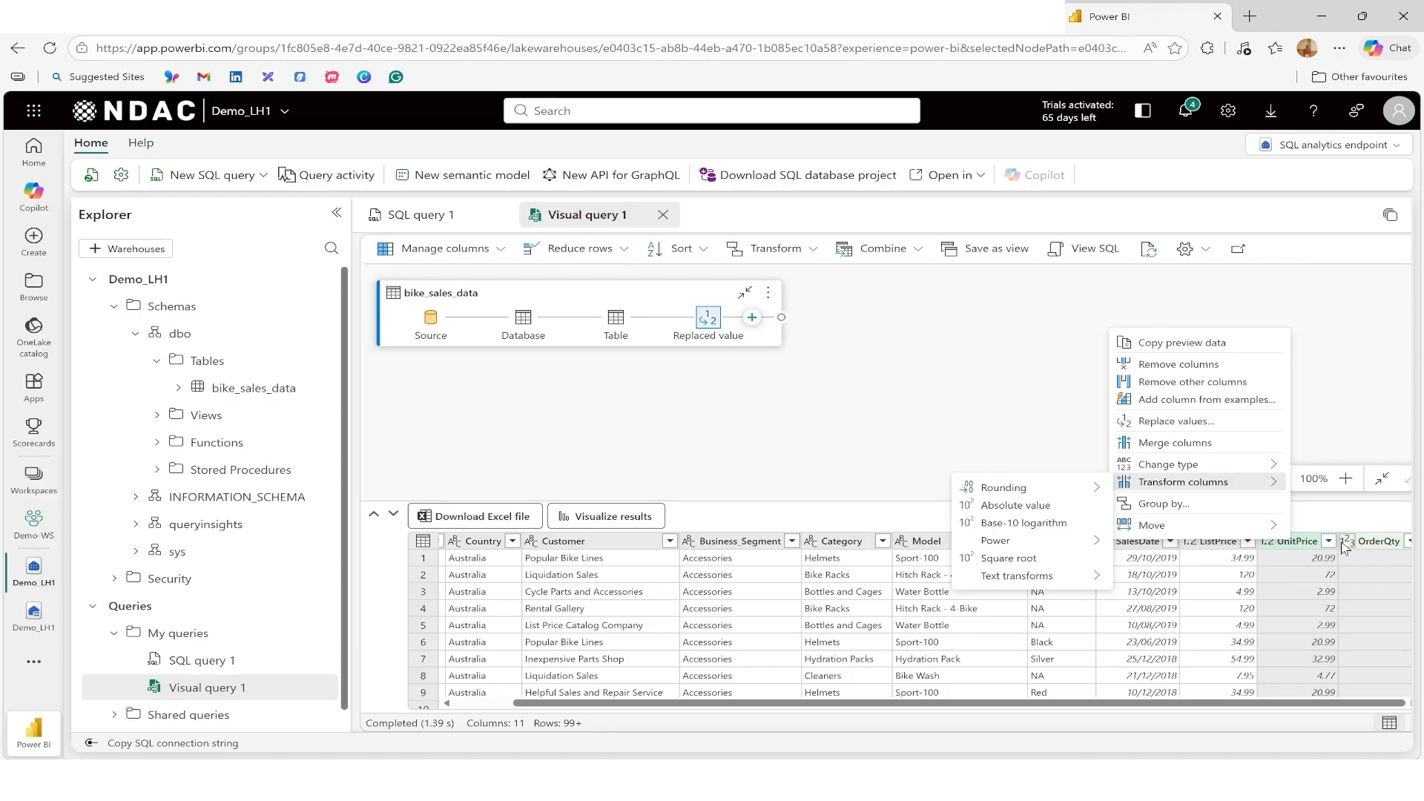
left_click(754, 320)
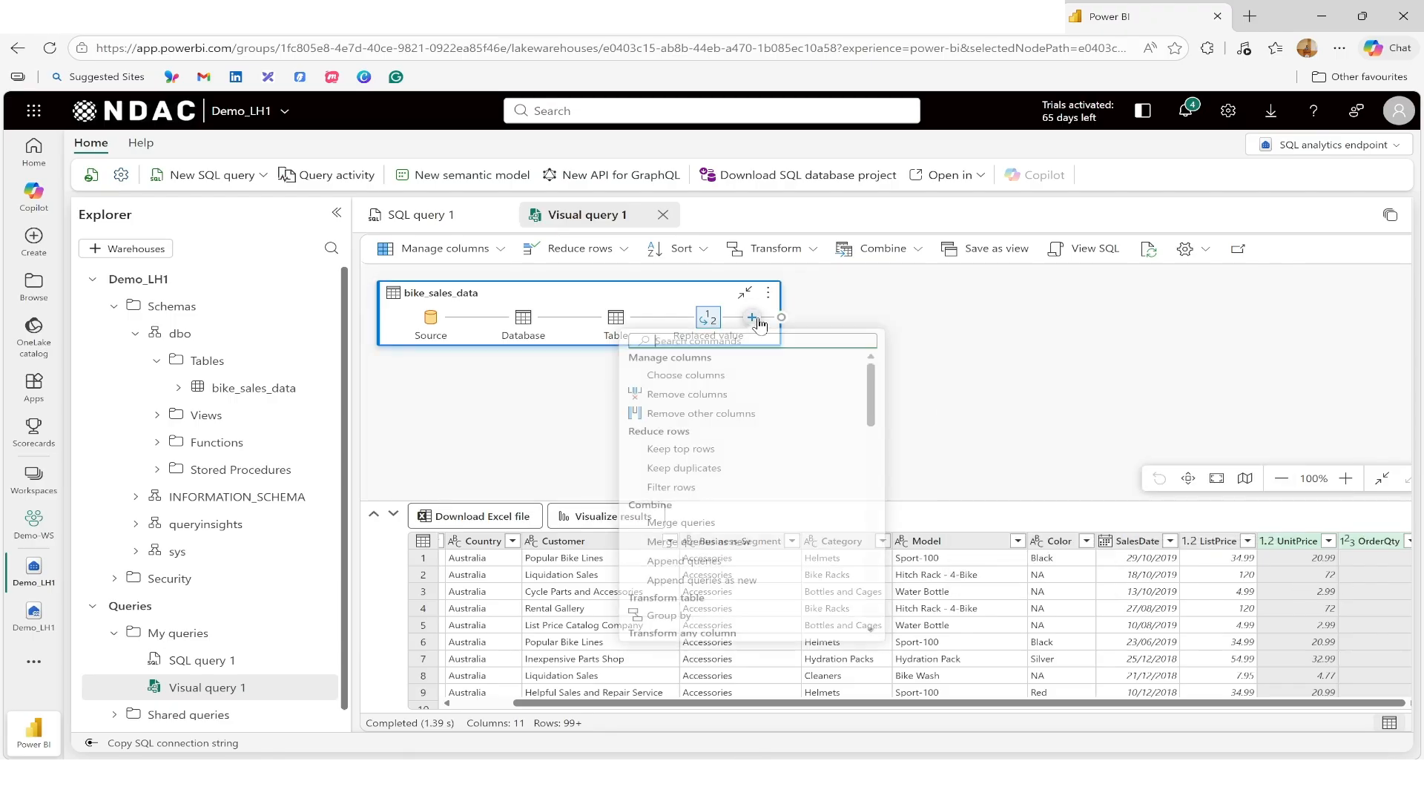
scroll(792, 473, "down", 2)
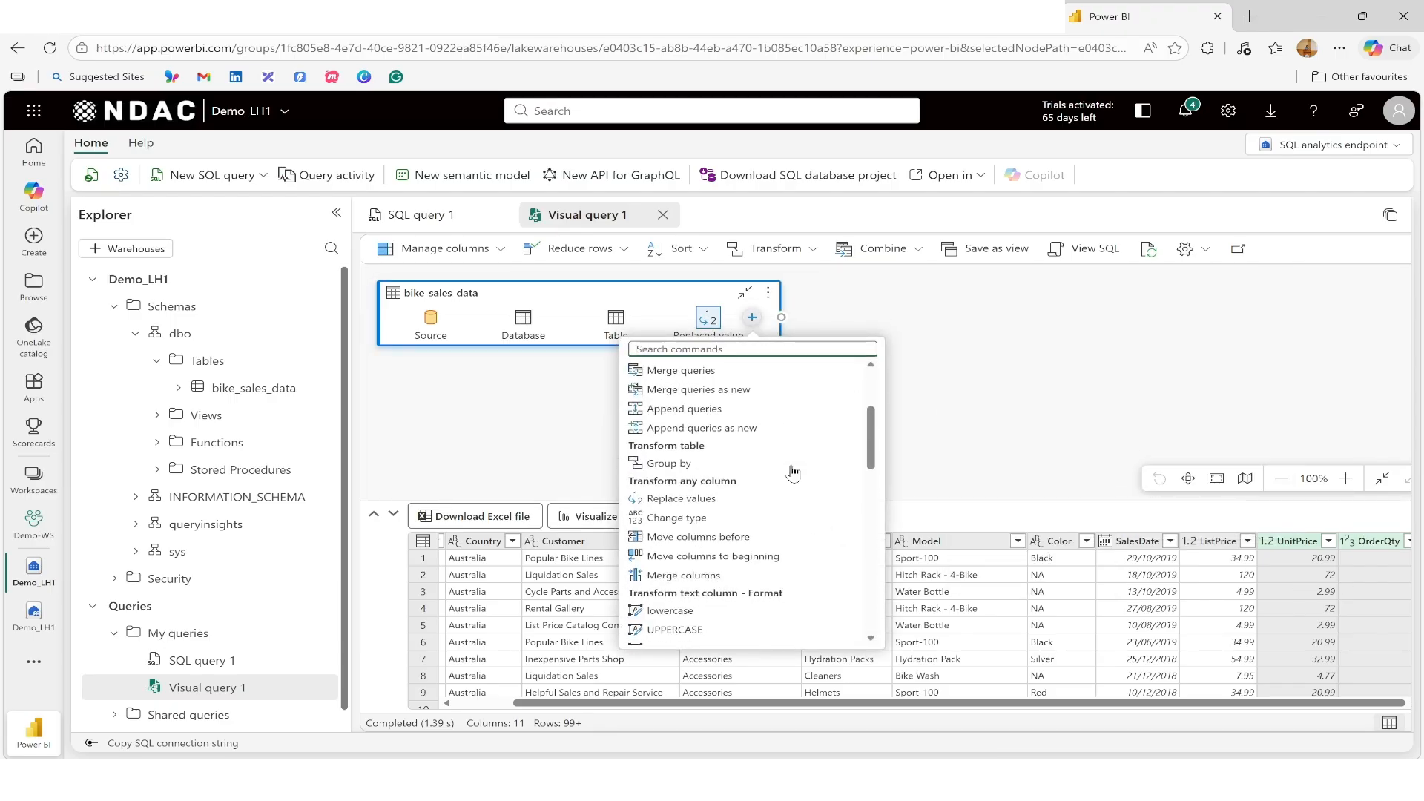
scroll(793, 473, "down", 2)
scroll(793, 473, "down", 5)
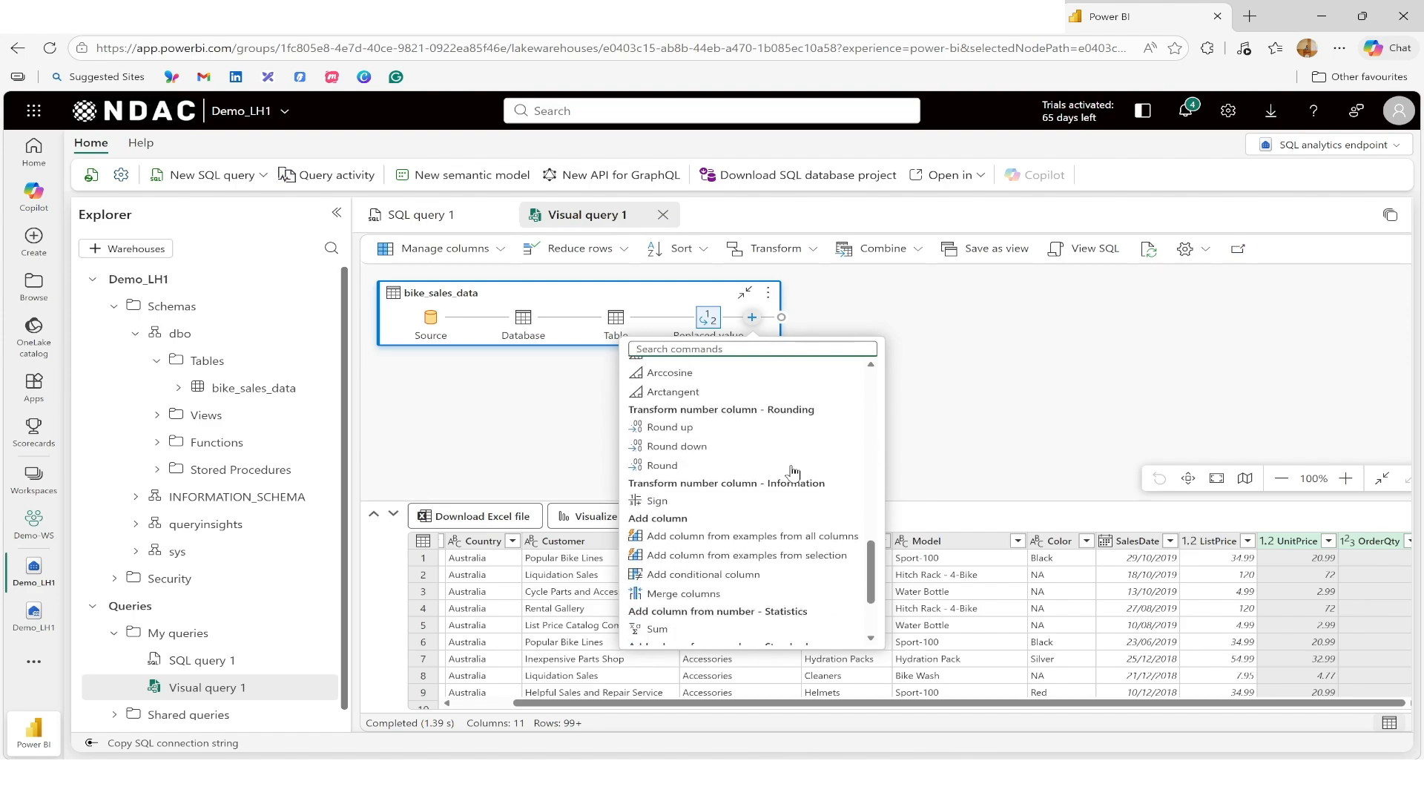
scroll(793, 473, "down", 2)
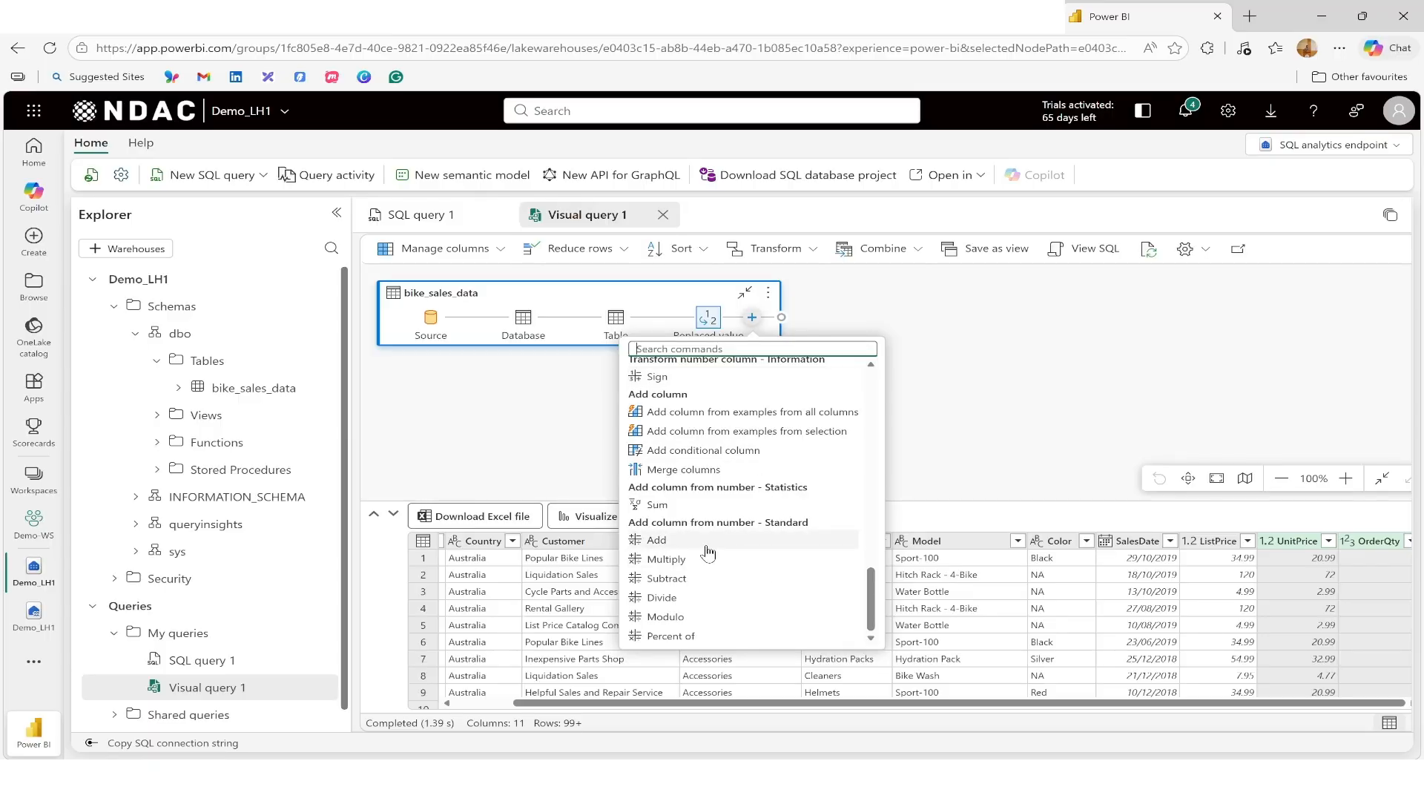
left_click(655, 565)
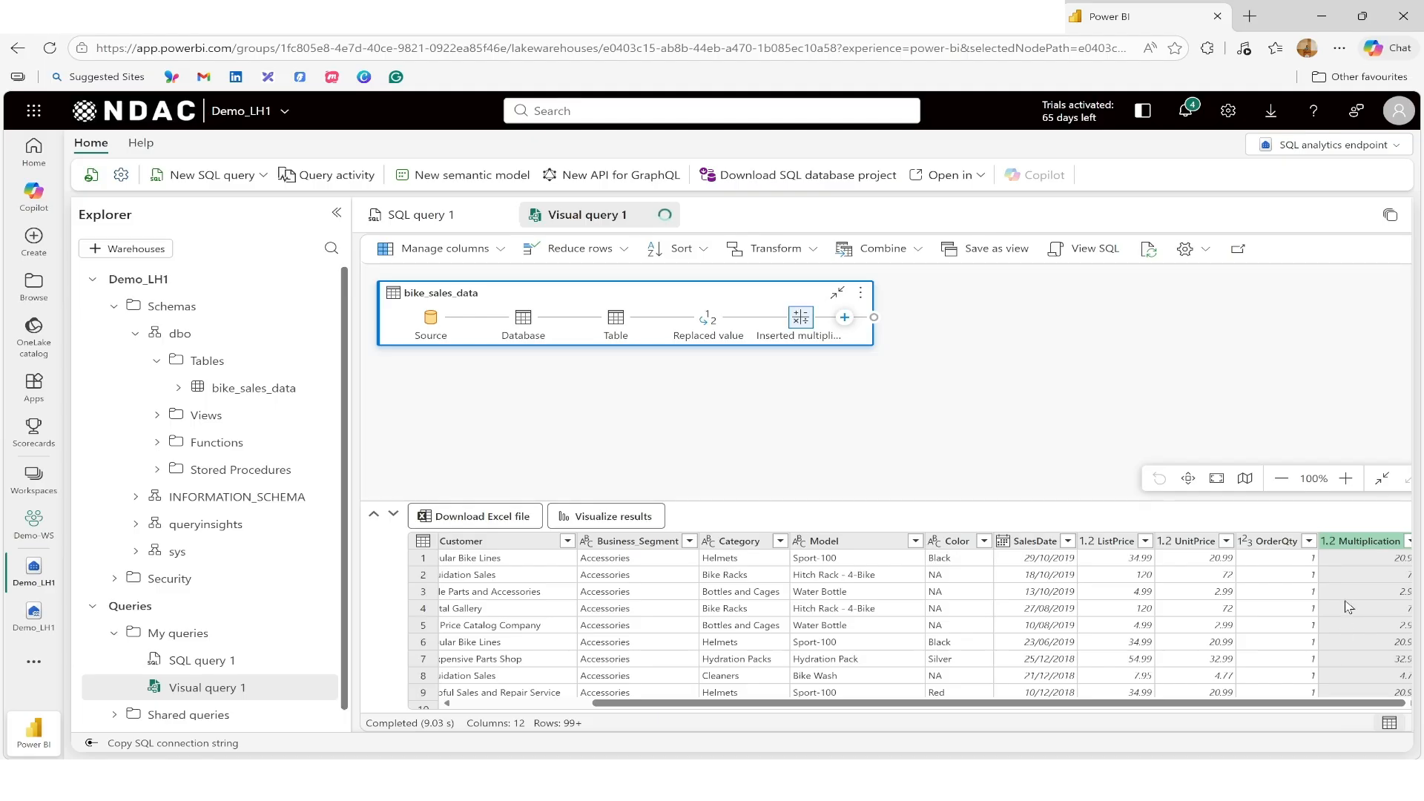
Step: Rename the new multiplication column to Cost
double_click(1354, 545)
type("Cost")
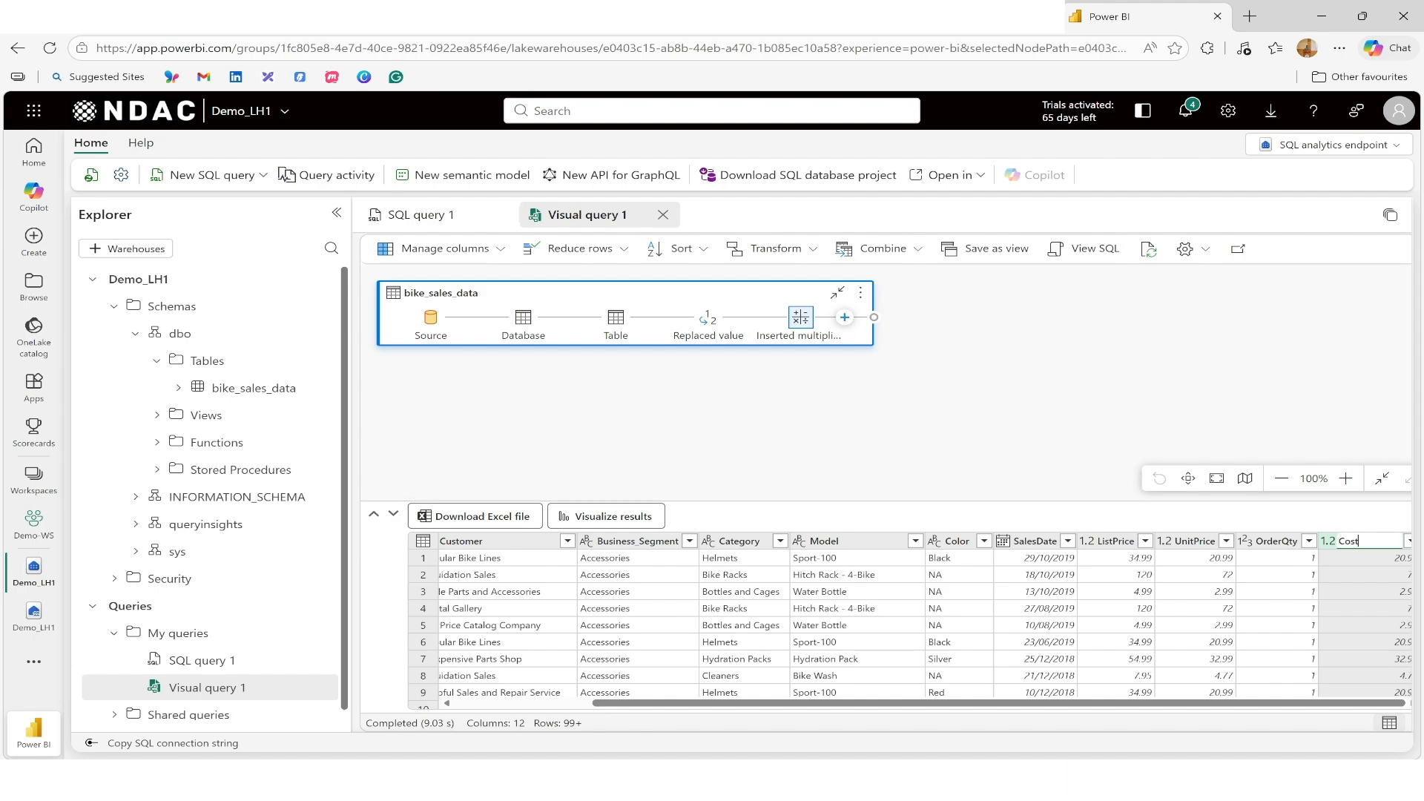
key("Return")
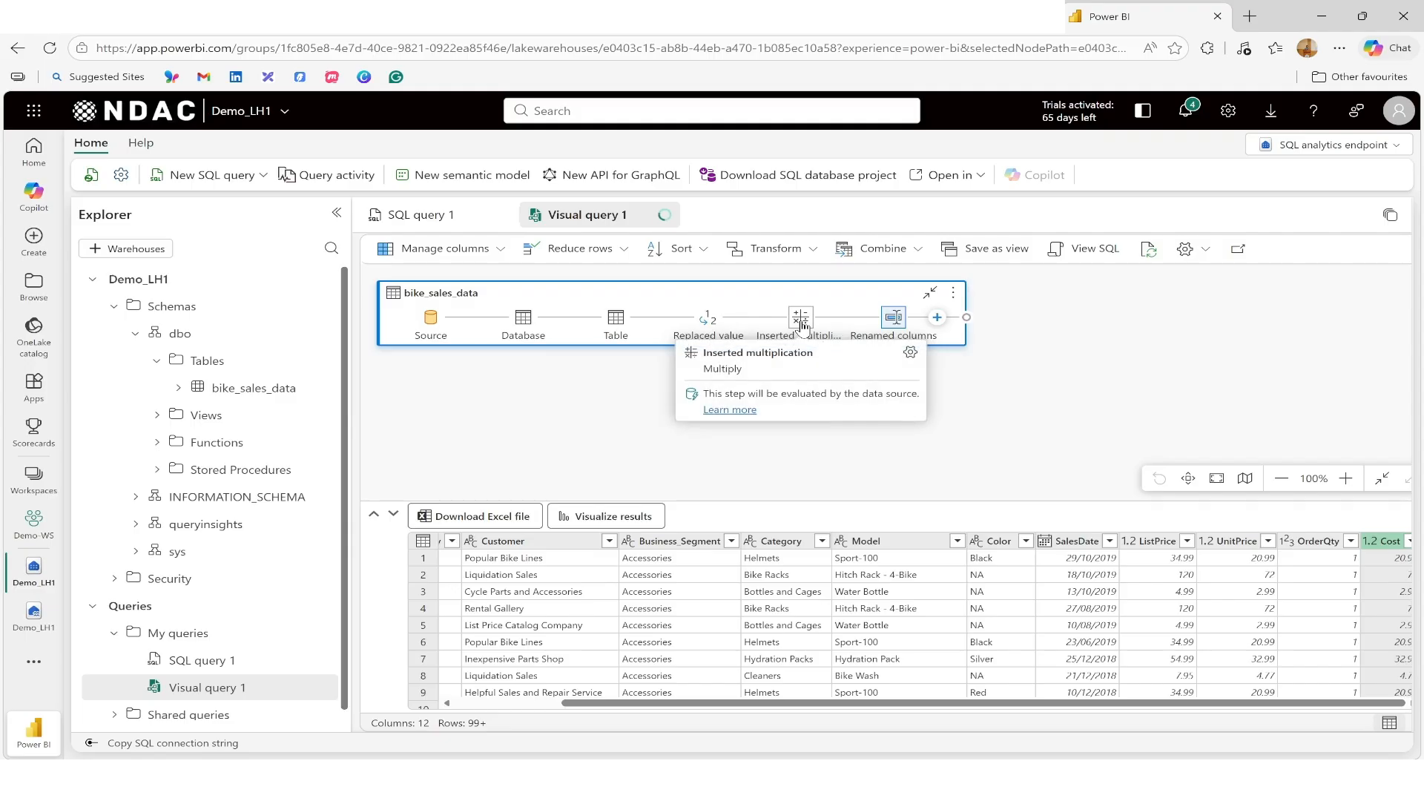
Step: Select the OrderQty and ListPrice columns and add a multiplication column from them
mouse_move(801, 324)
mouse_move(894, 319)
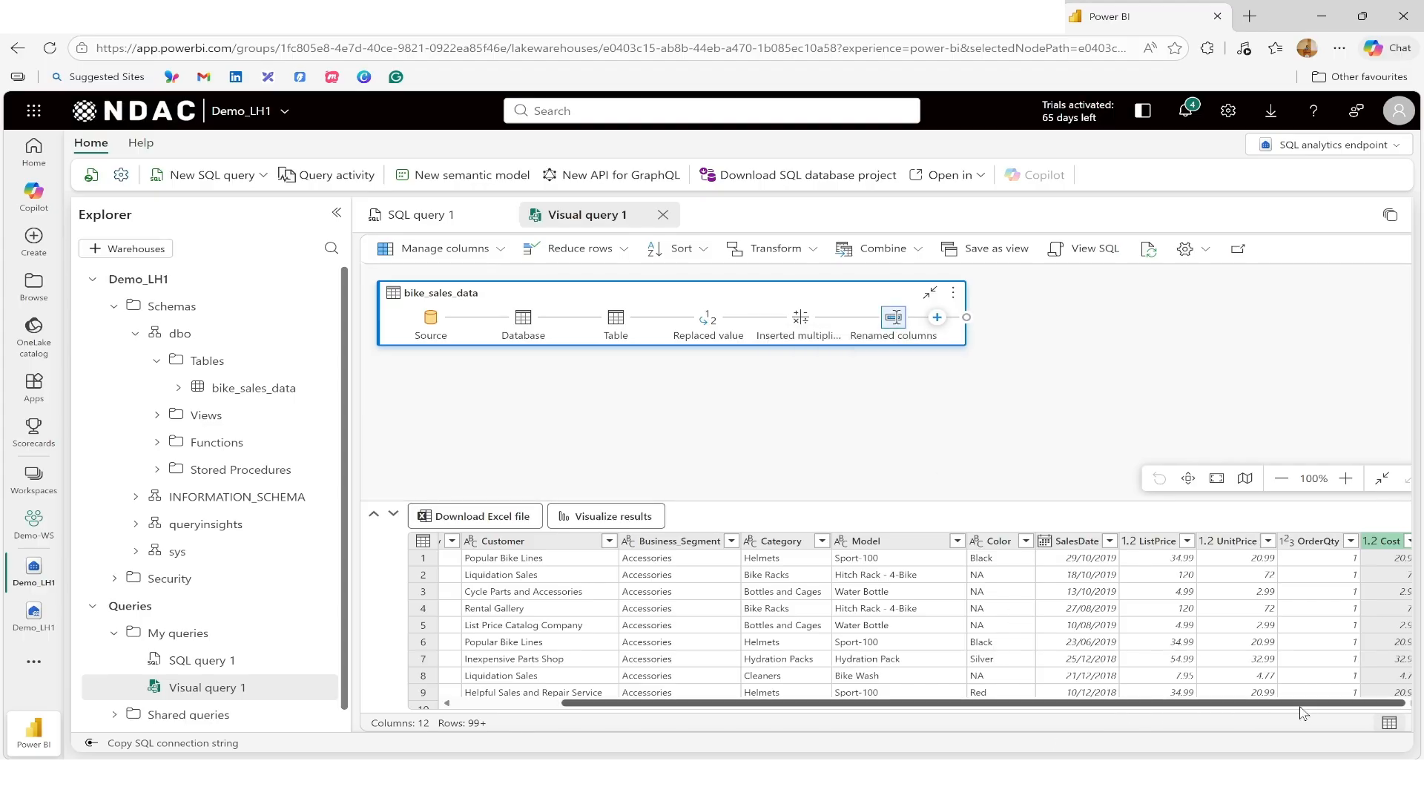
left_click_drag(1059, 488, 1059, 454)
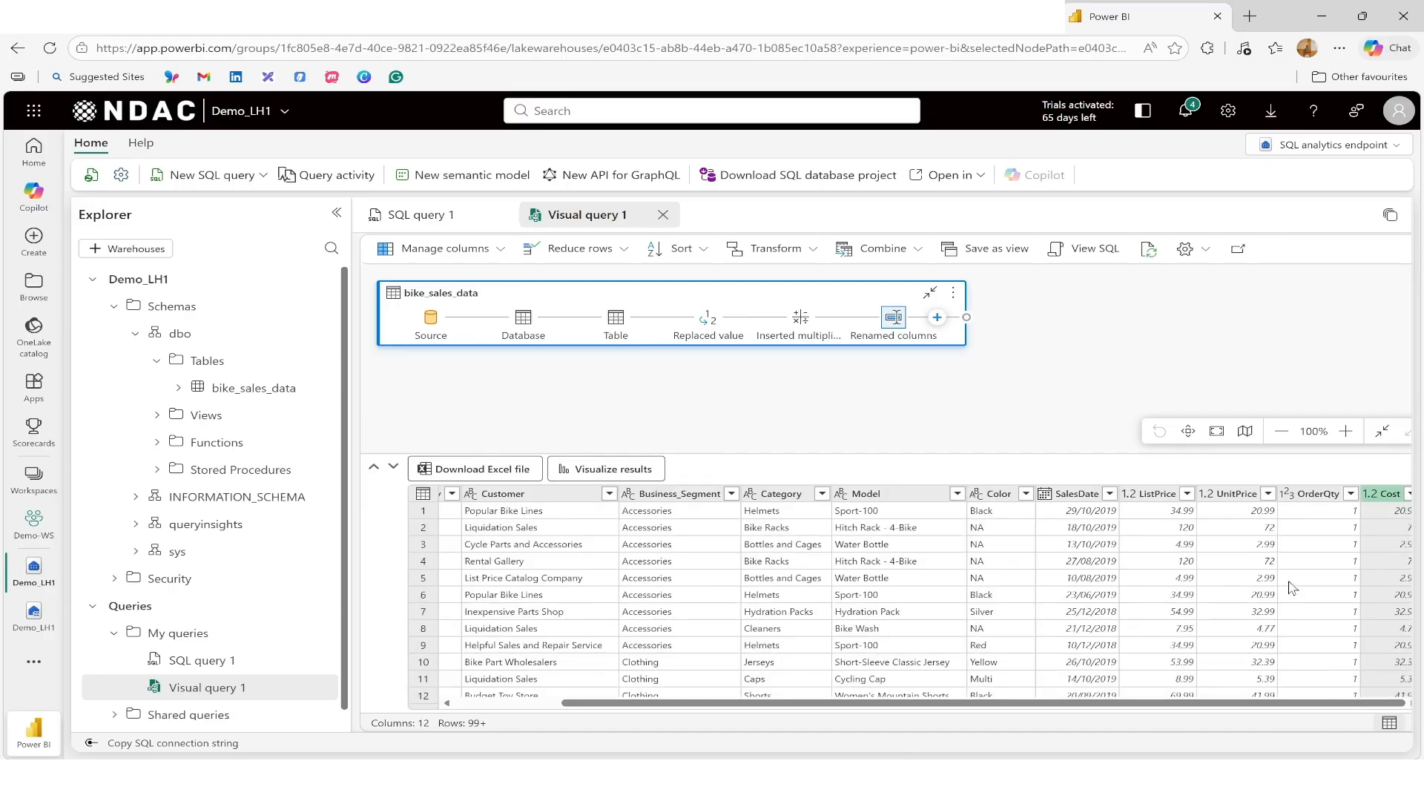
left_click(1309, 495)
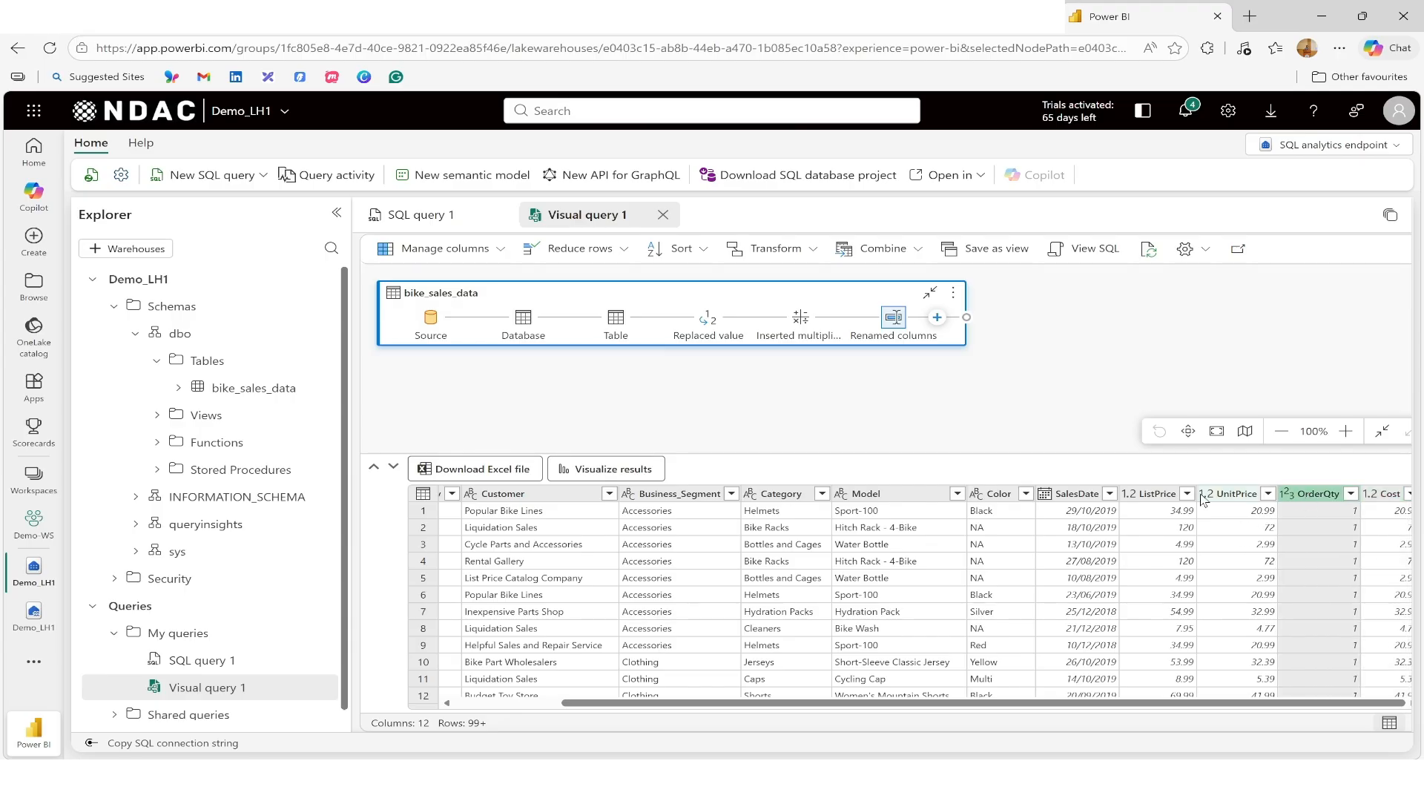
left_click(1148, 494, "ctrl")
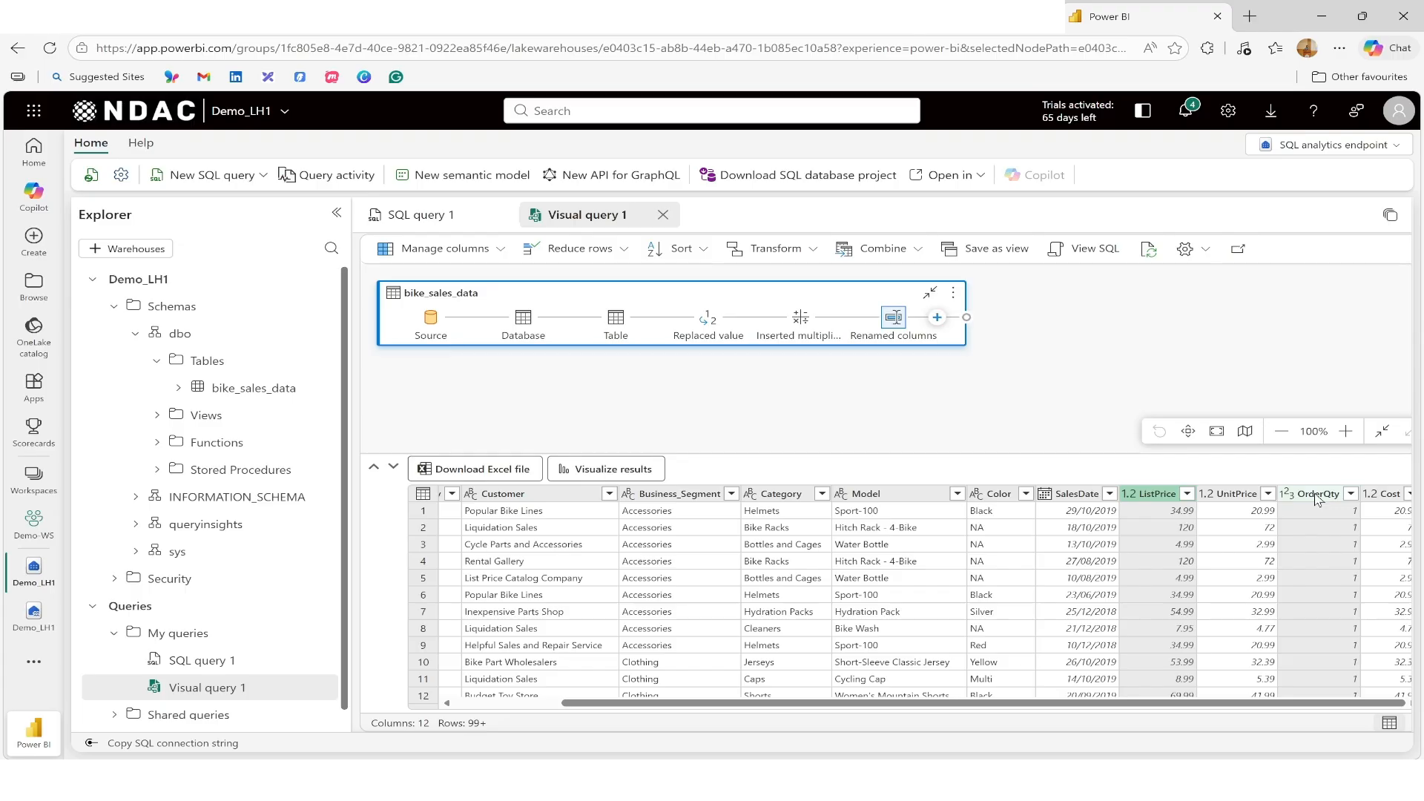
left_click(937, 319)
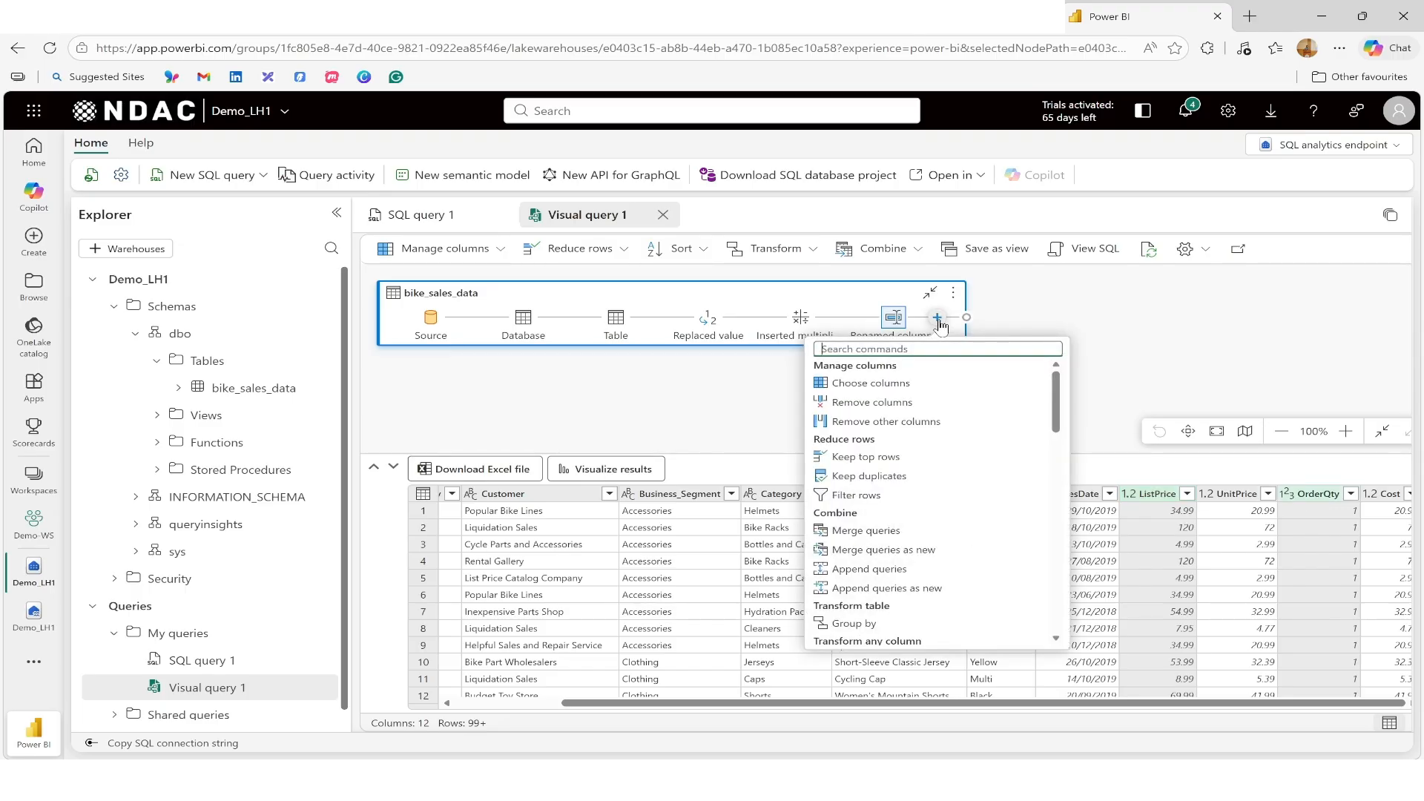
scroll(990, 446, "down", 10)
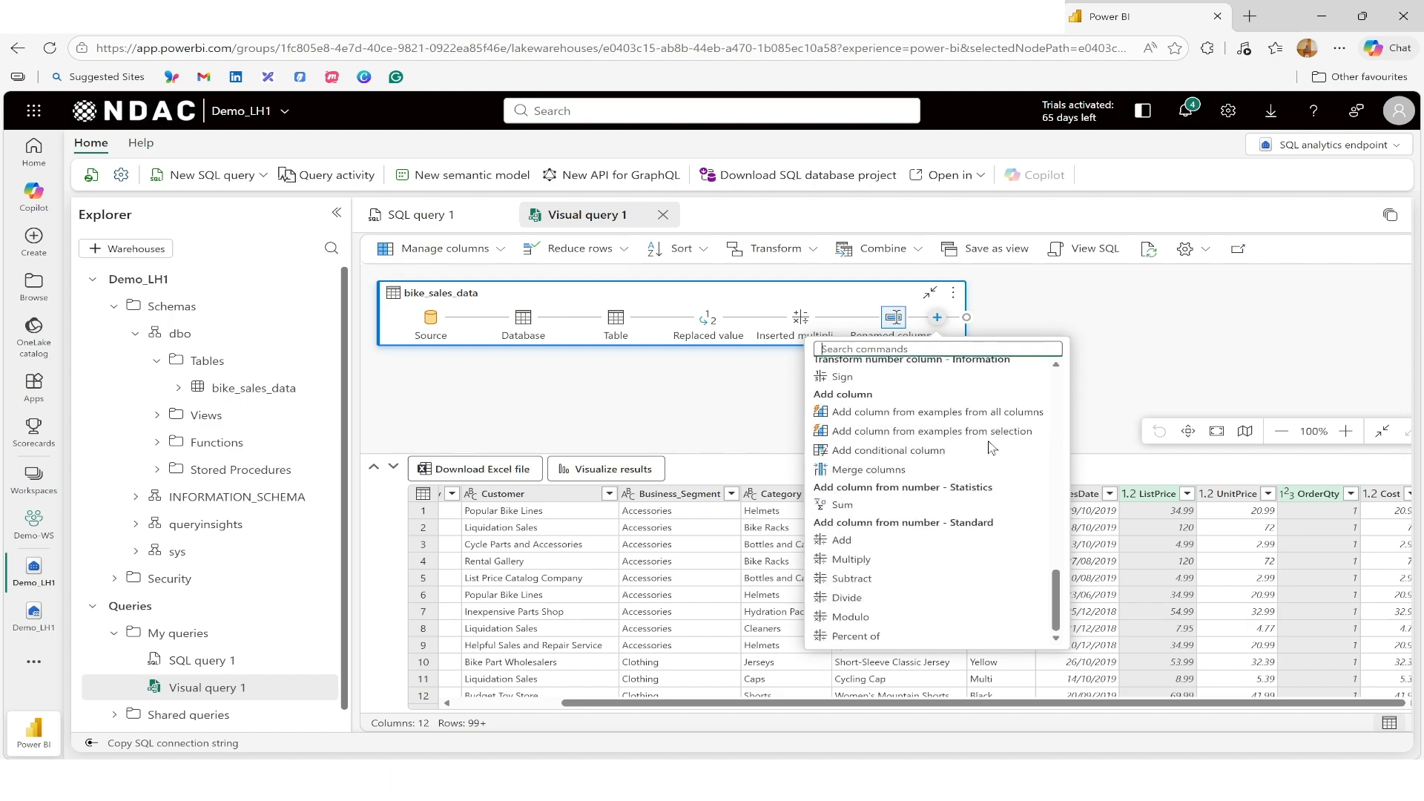
left_click(888, 565)
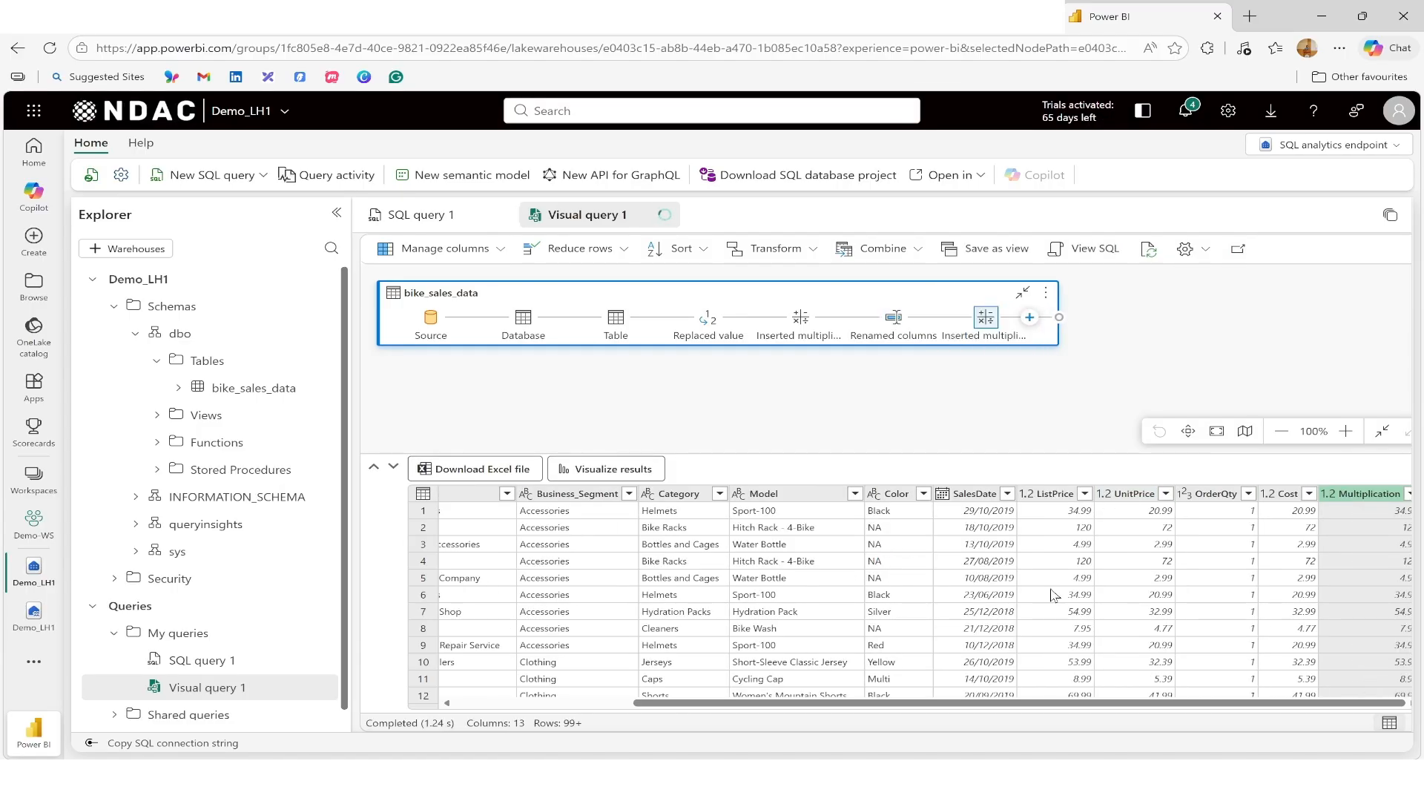
Step: Rename the new multiplication column to Sales
double_click(1355, 495)
type("Sales")
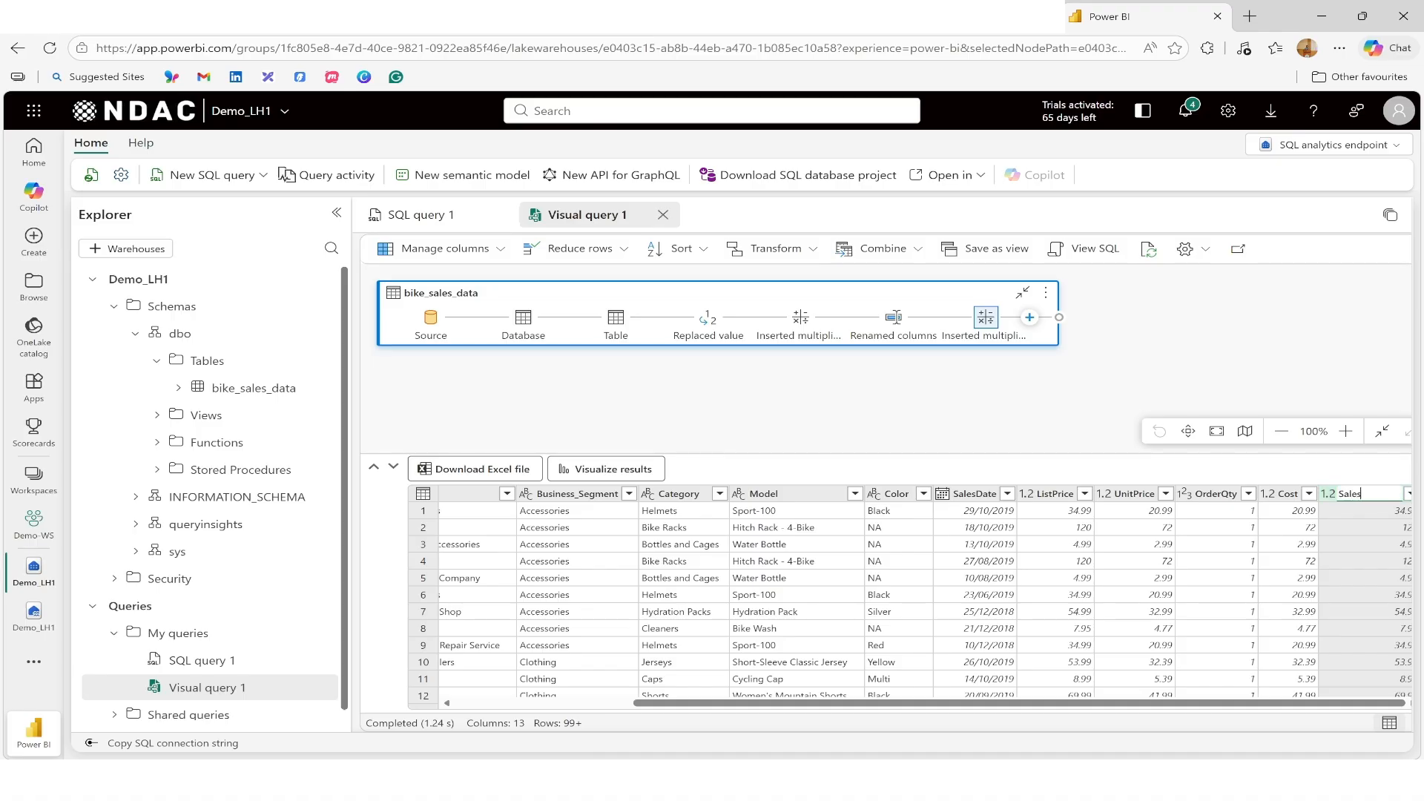
key("Return")
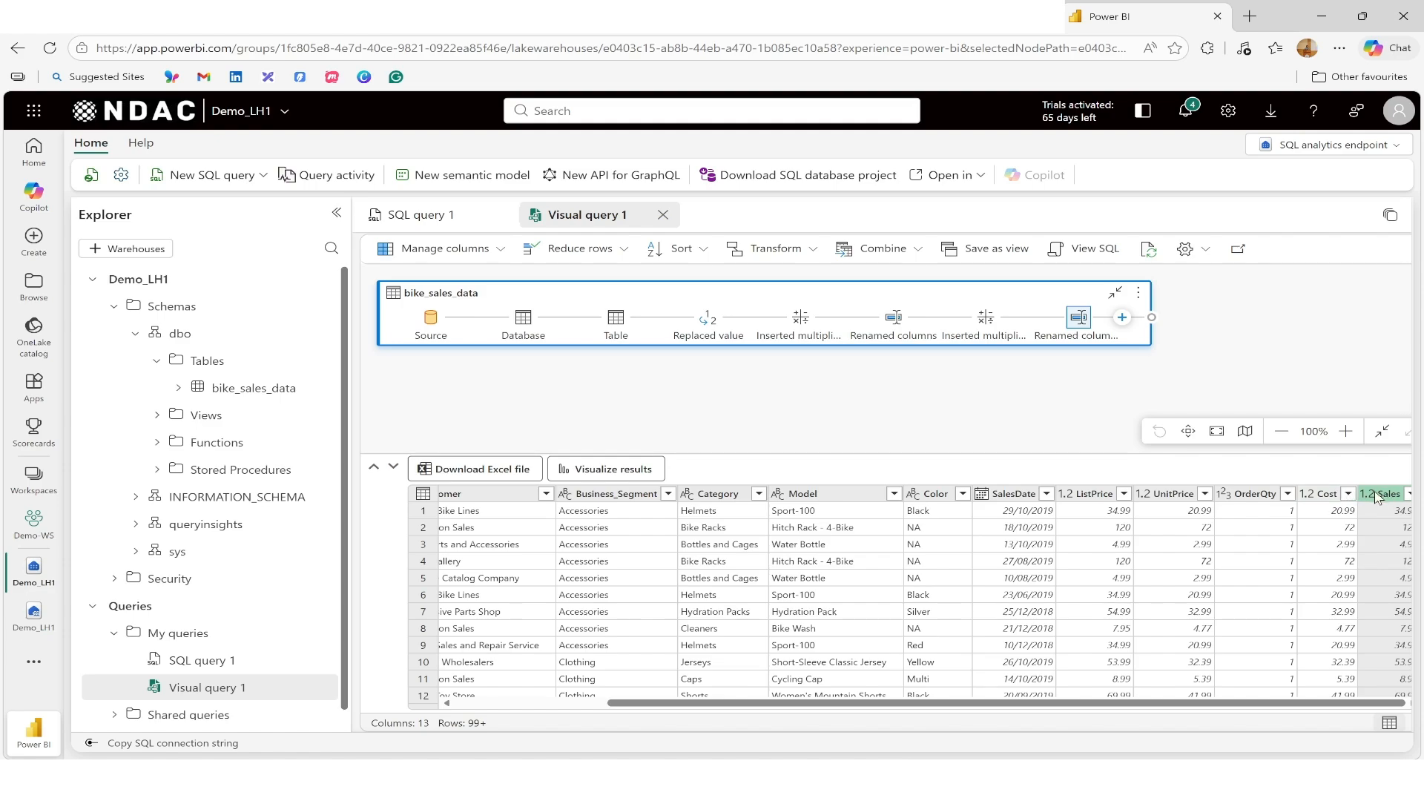
Step: Select the Sales and Cost columns and add a subtraction column from them
left_click(1320, 497, "ctrl")
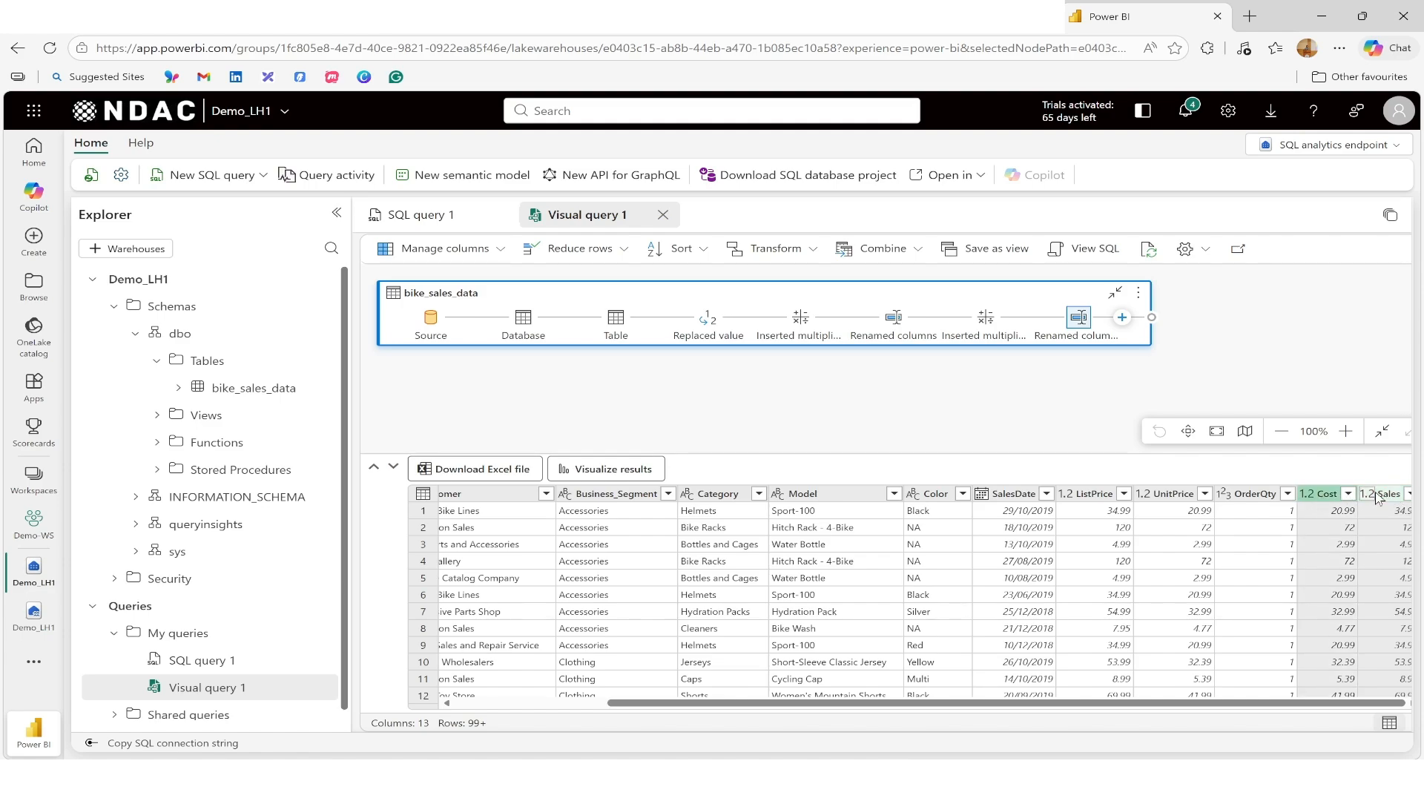
left_click(1121, 319)
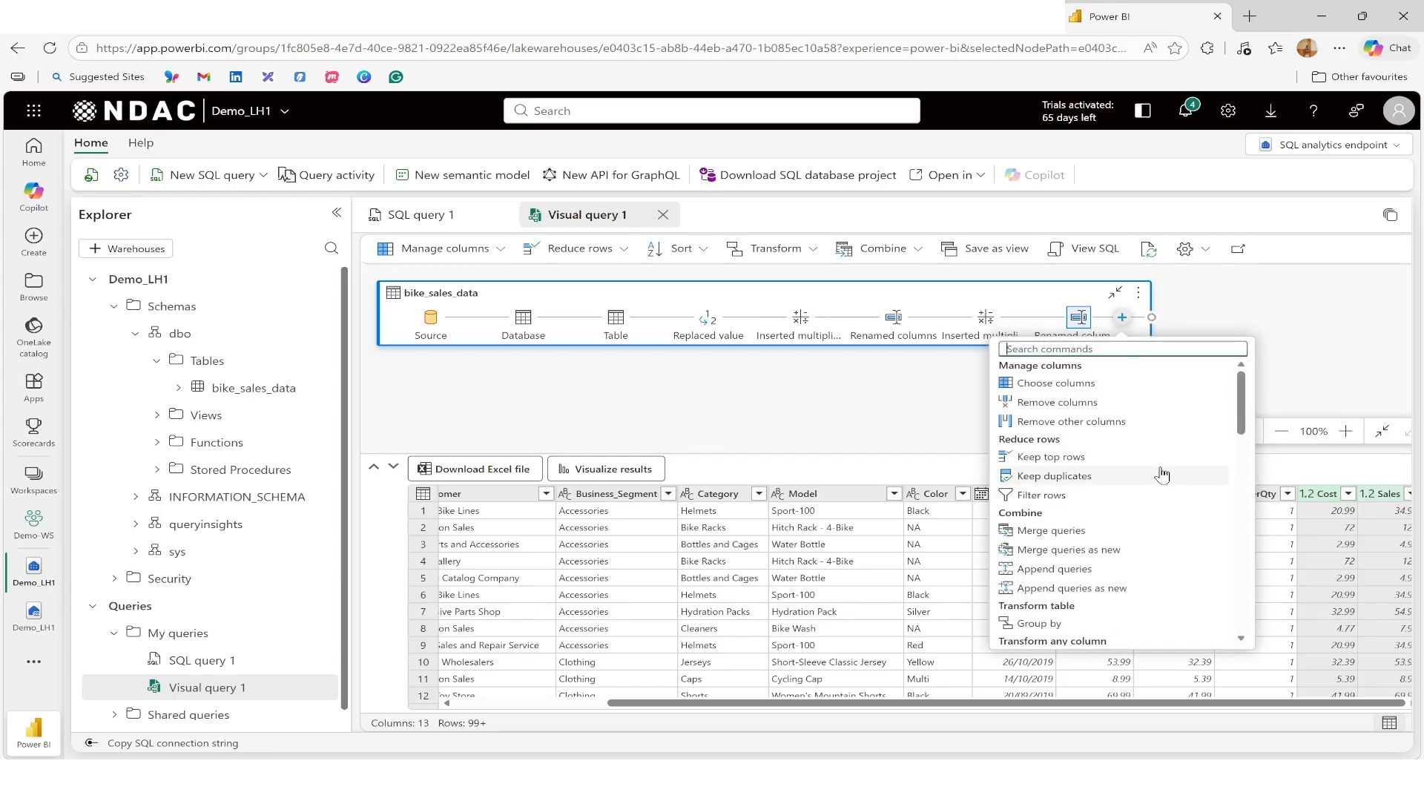
scroll(1161, 474, "down", 15)
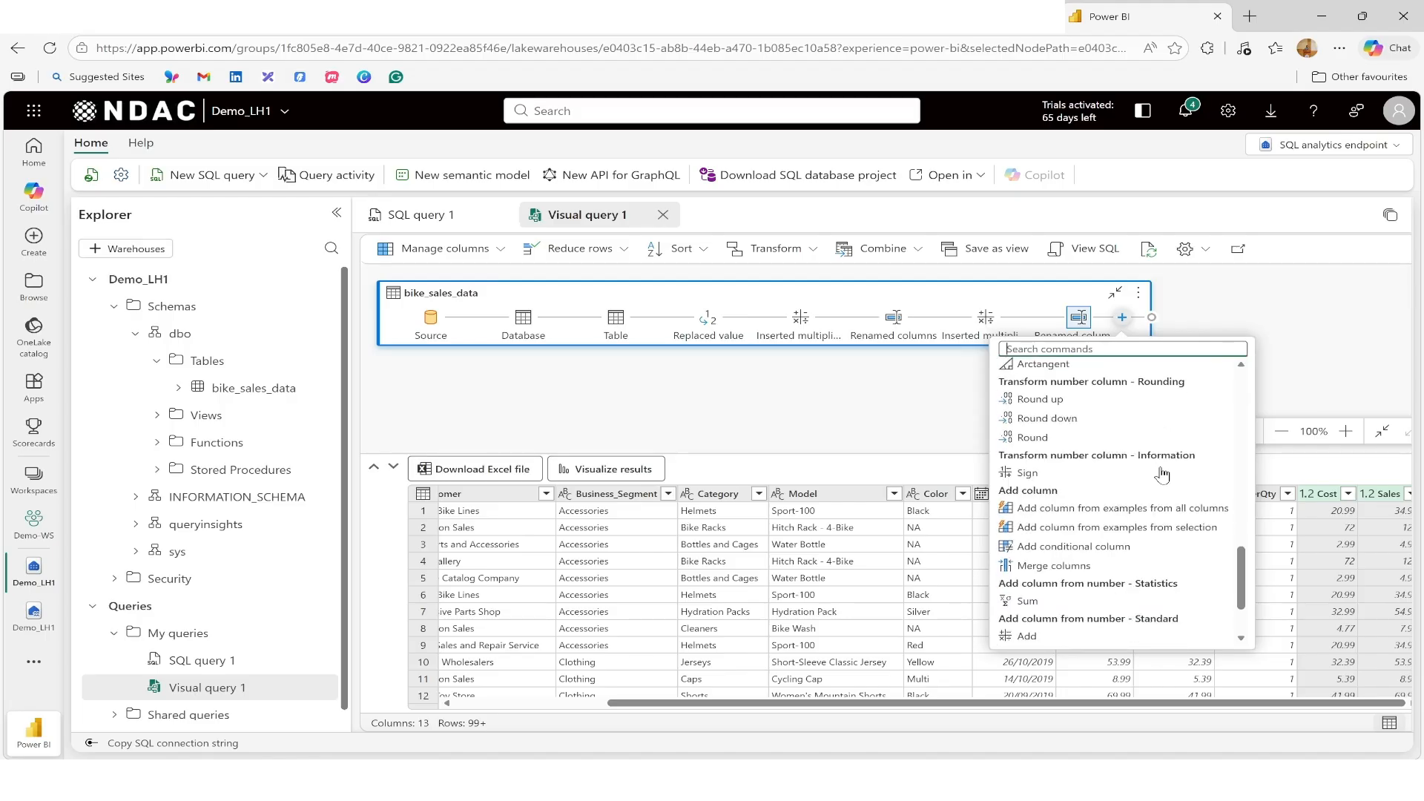
scroll(1162, 475, "down", 3)
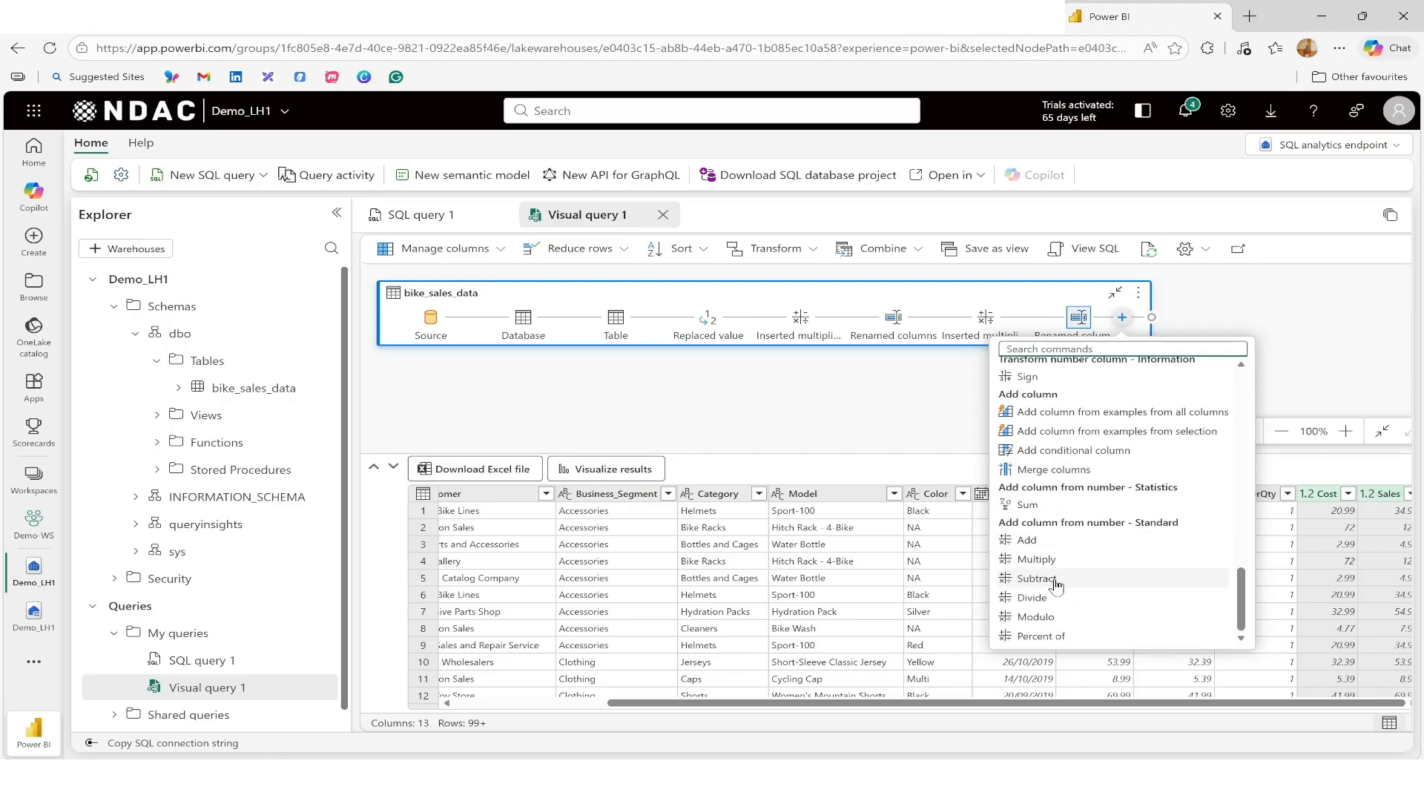
left_click(1054, 580)
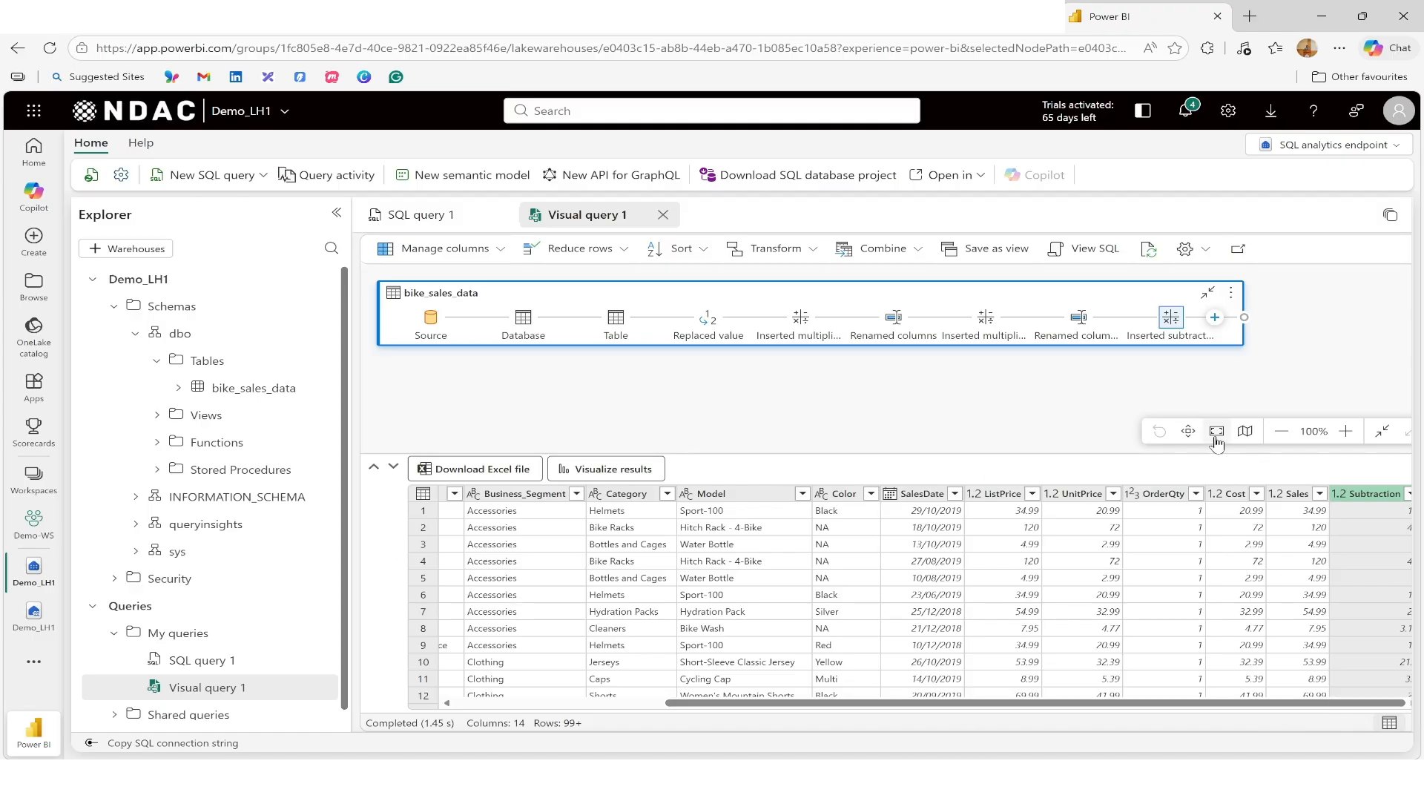
left_click(1278, 434)
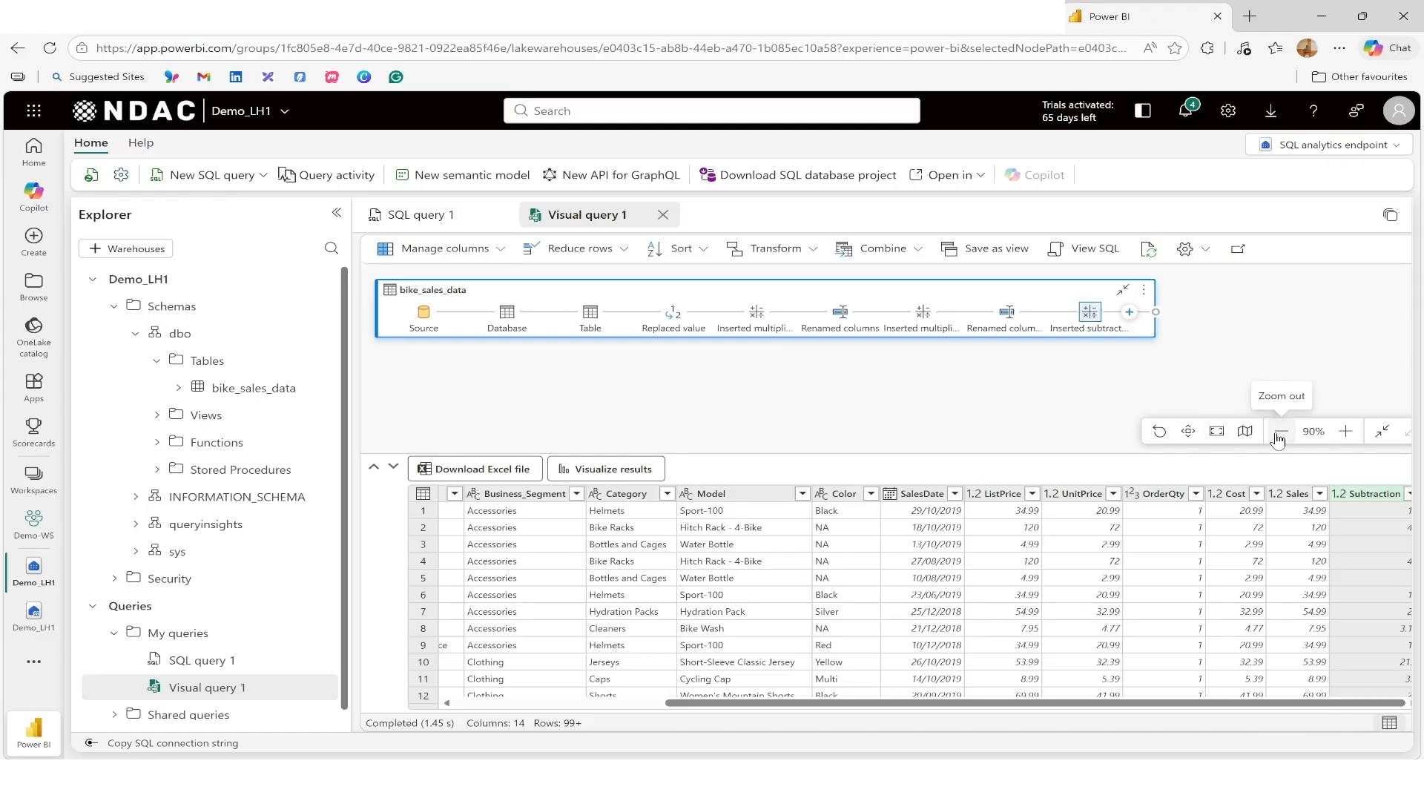
left_click(1345, 431)
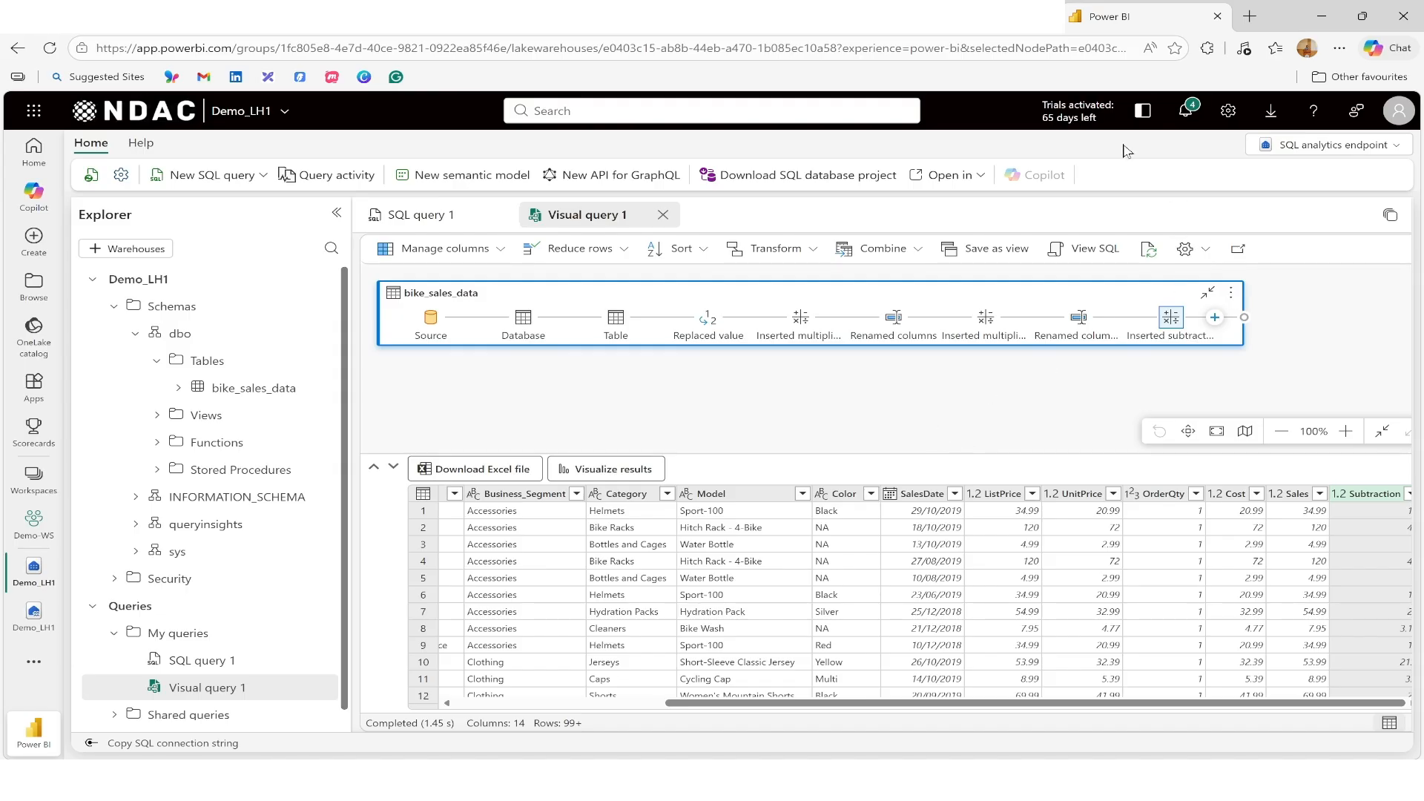
key("ctrl+minus")
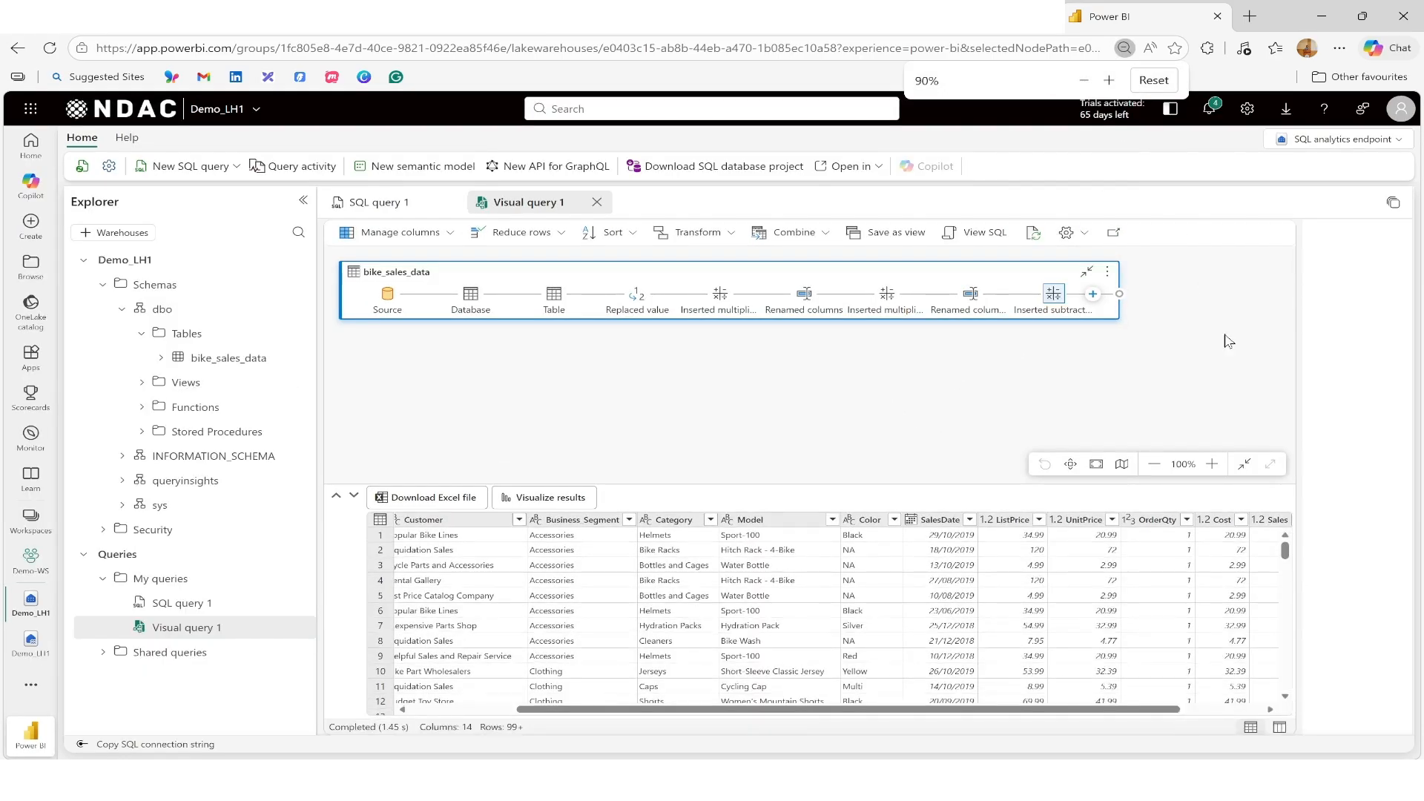
left_click_drag(1163, 711, 1276, 710)
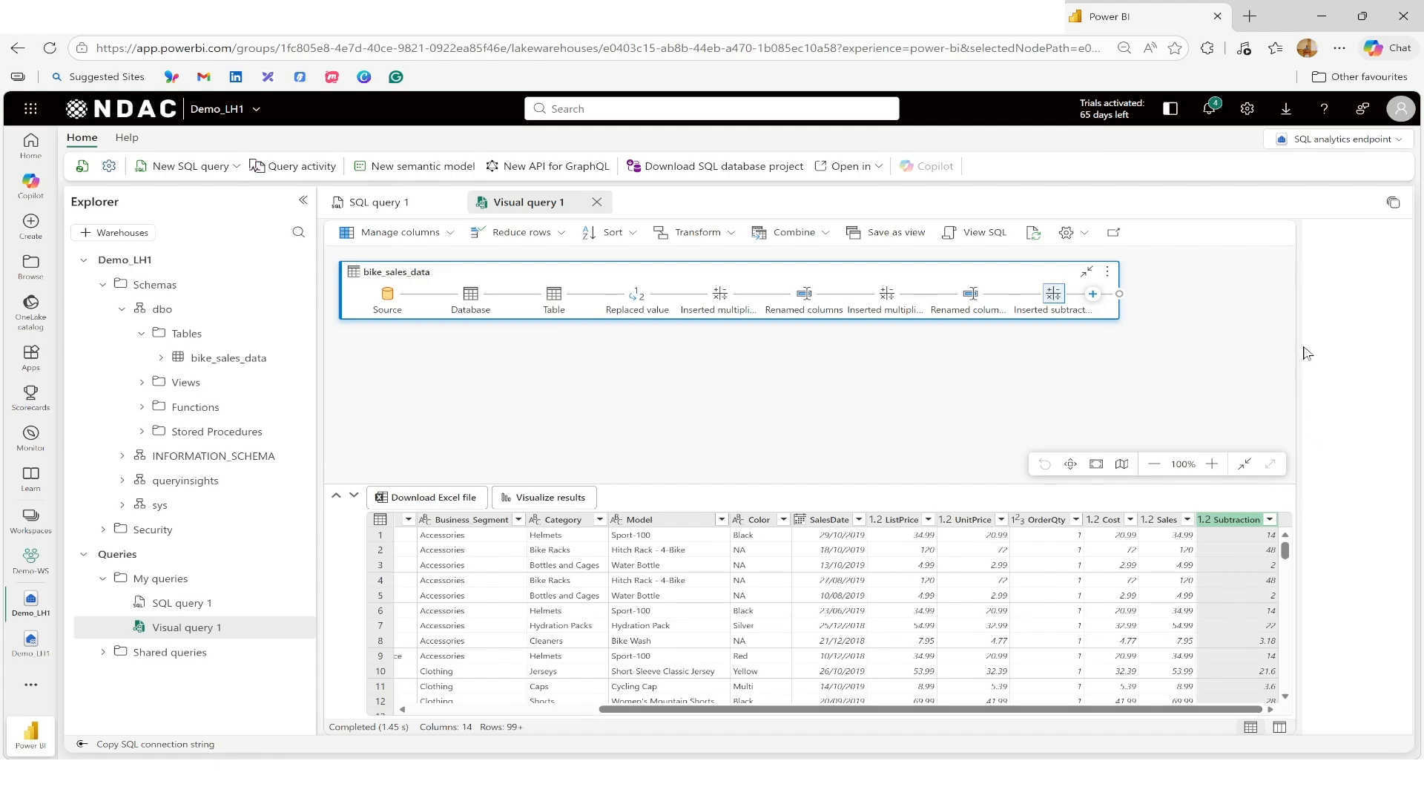
left_click(1245, 466)
left_click(1270, 465)
key("ctrl+plus")
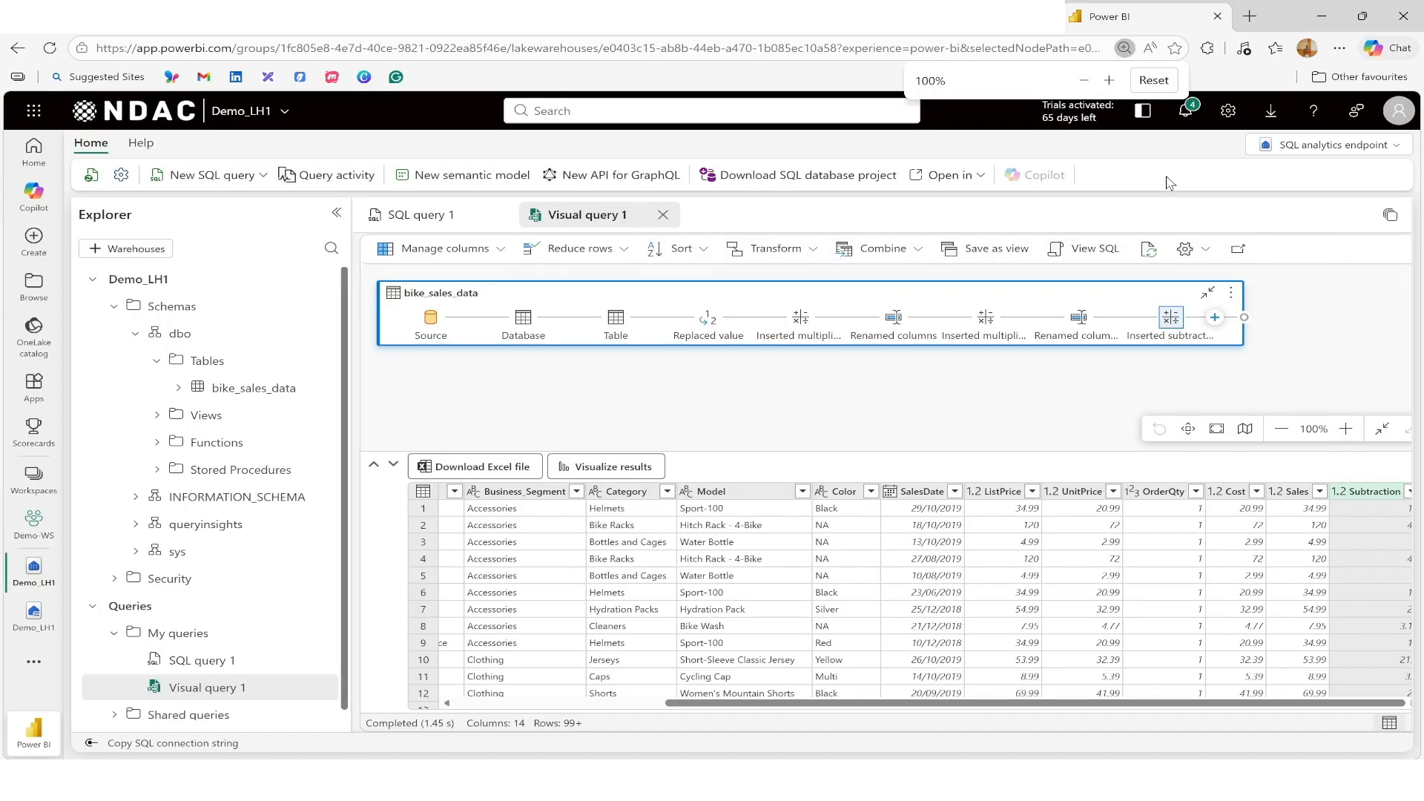
Step: Rename the new subtraction column to Profit
double_click(1367, 492)
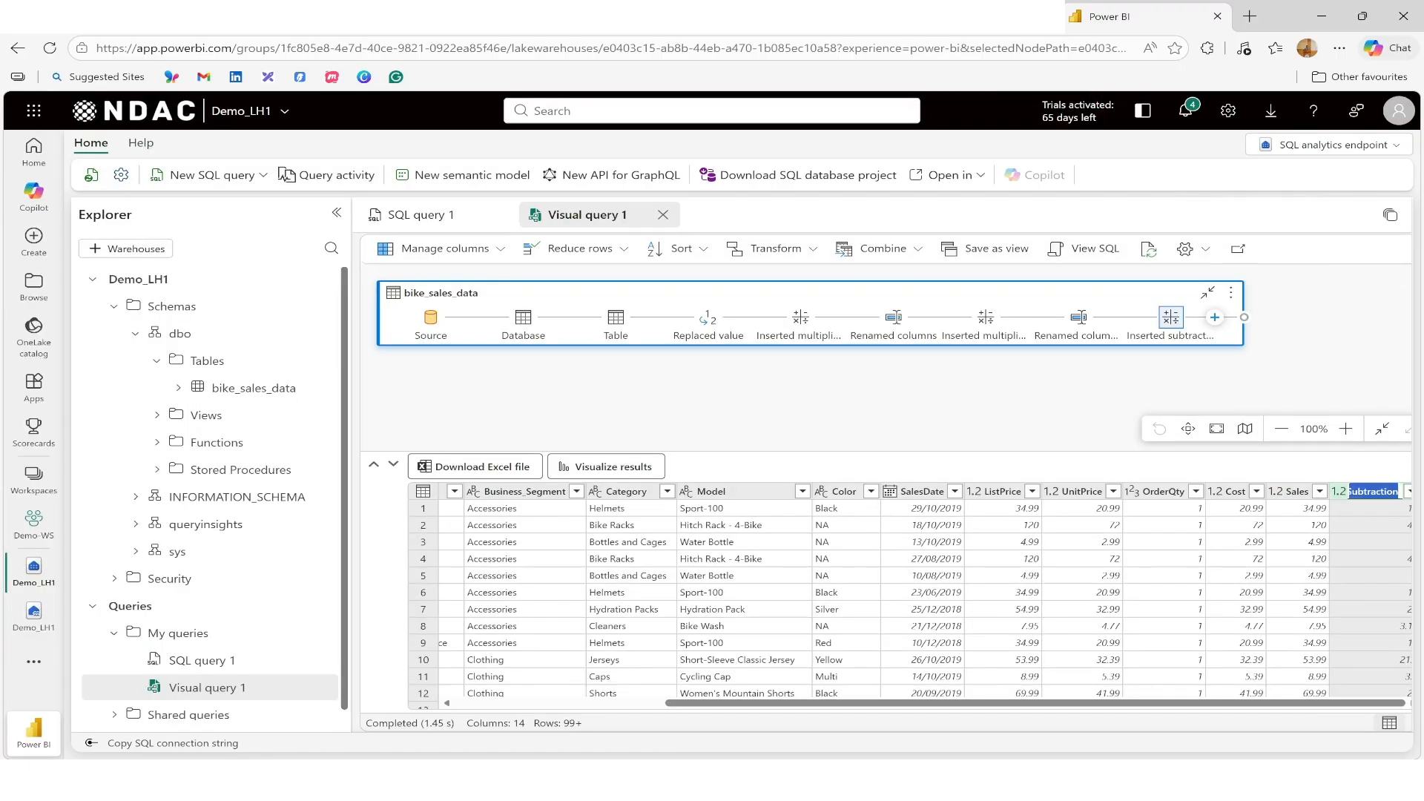
type("Profit")
left_click(901, 421)
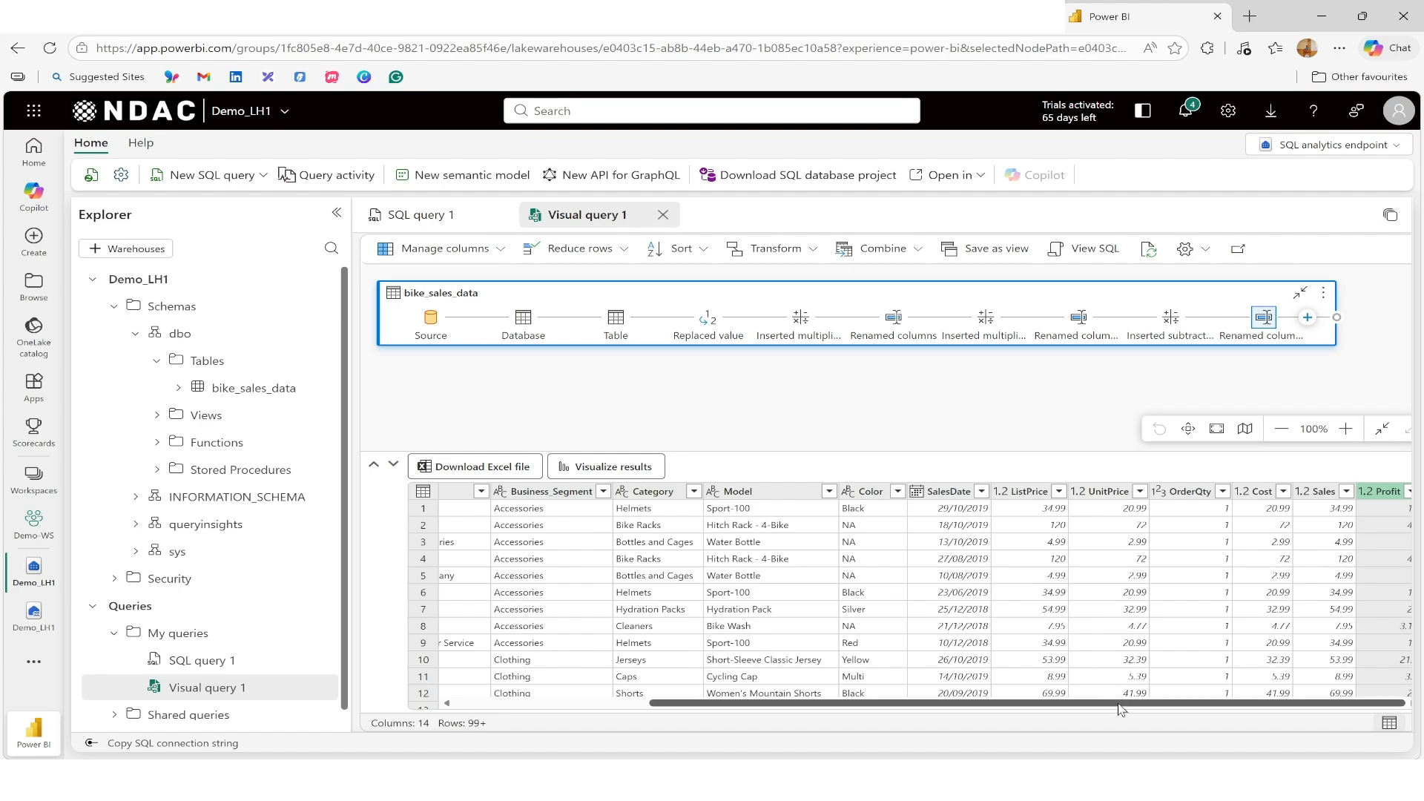
Step: Transform the SalesDate column into its year, then delete that Extracted year step
left_click_drag(1117, 709, 1192, 705)
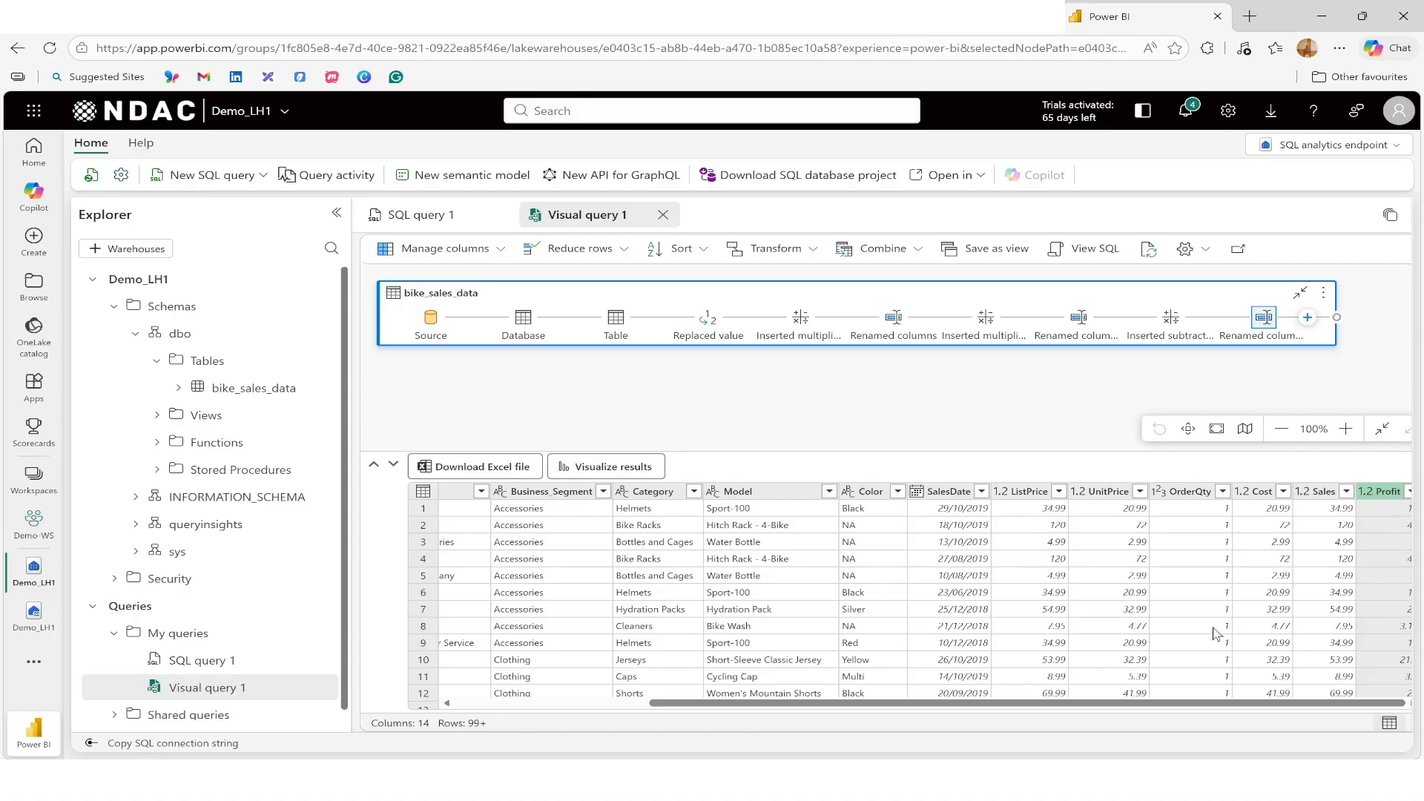
left_click(944, 492)
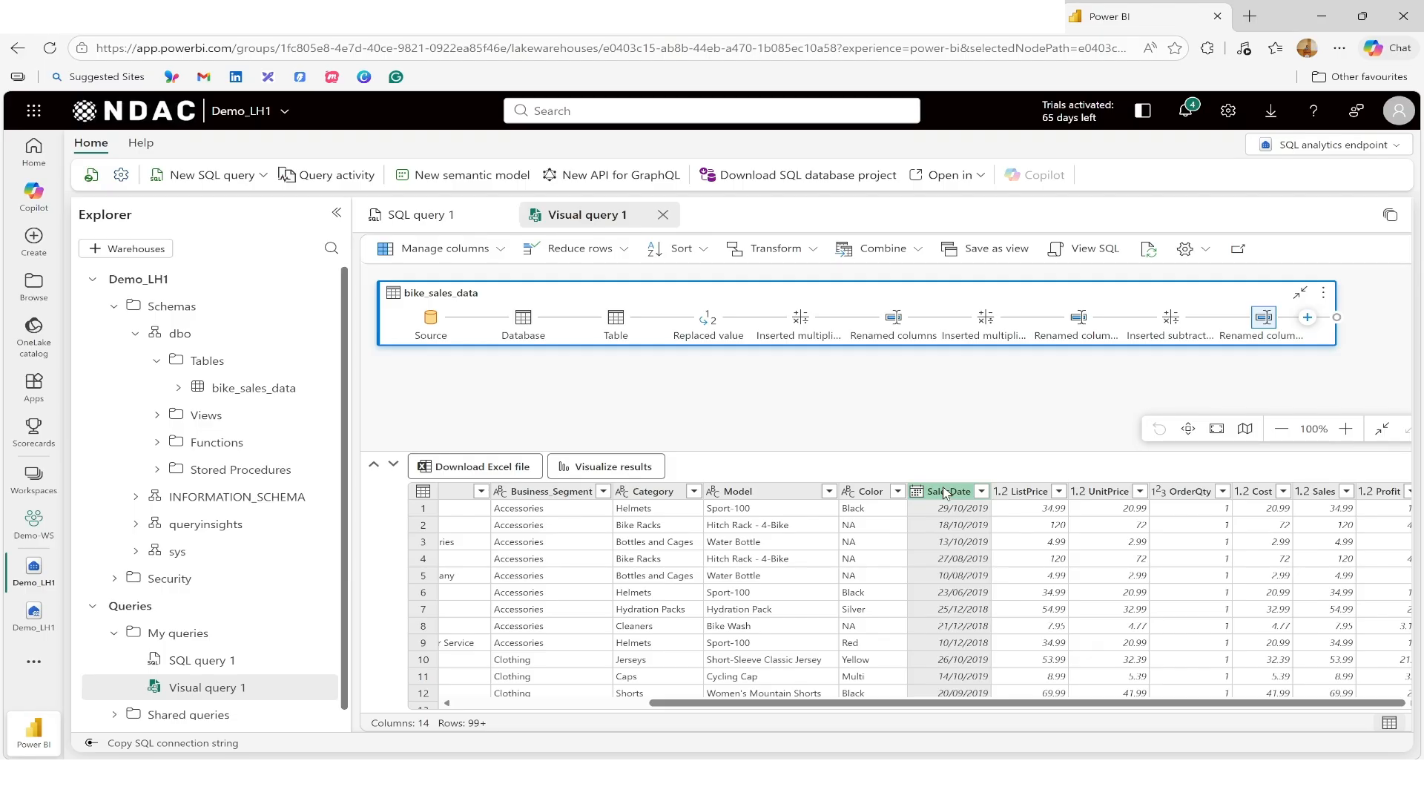
left_click(1308, 318)
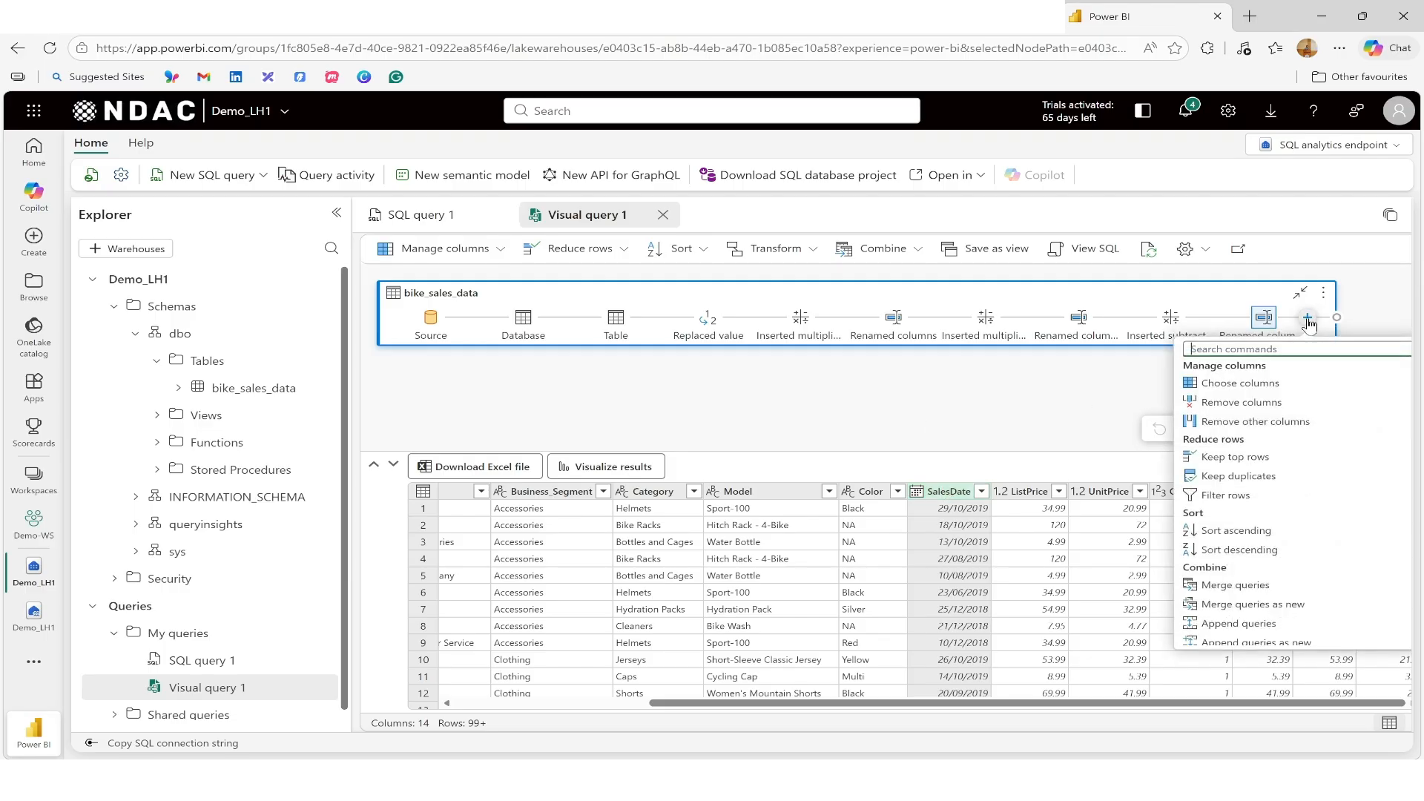
scroll(1349, 540, "down", 5)
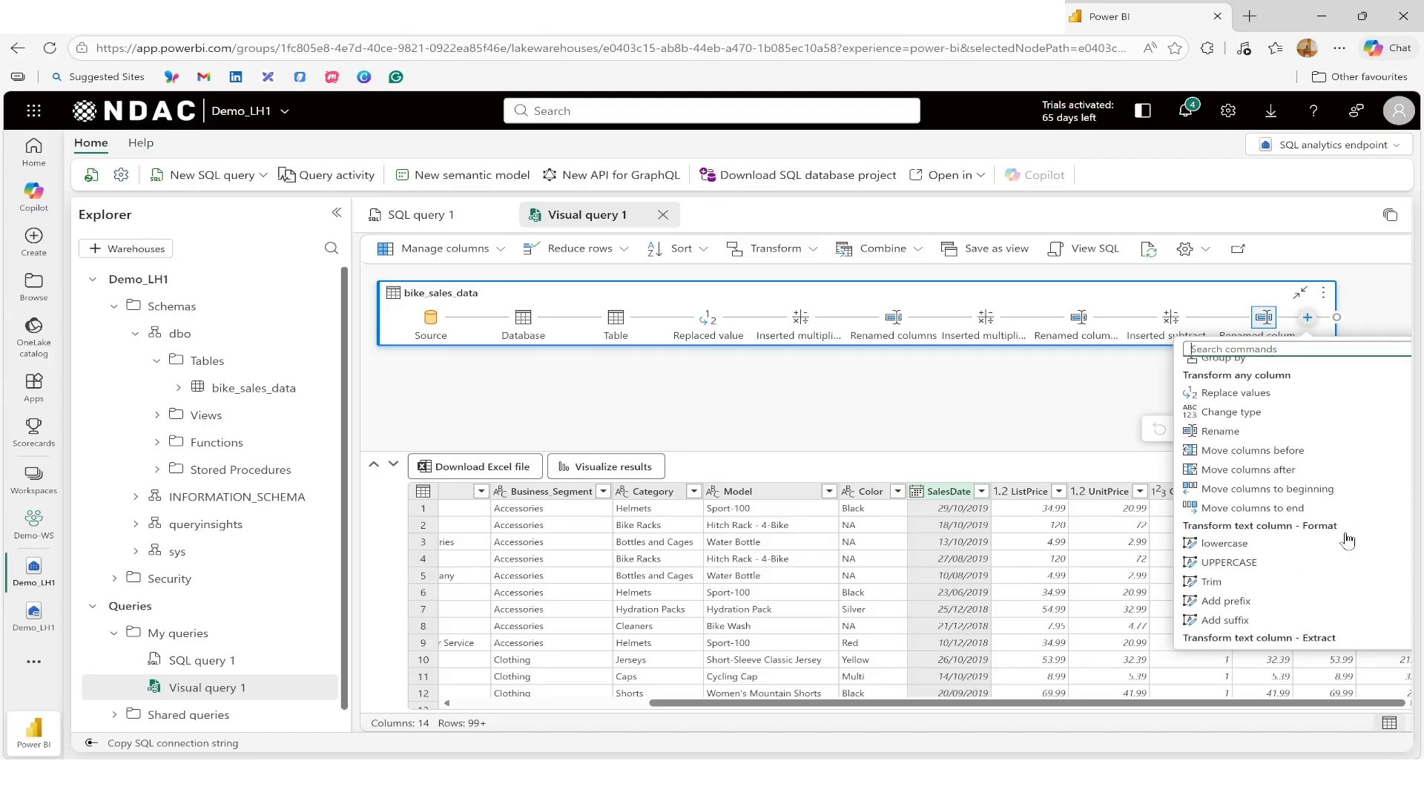
scroll(1348, 540, "down", 2)
scroll(1349, 540, "down", 2)
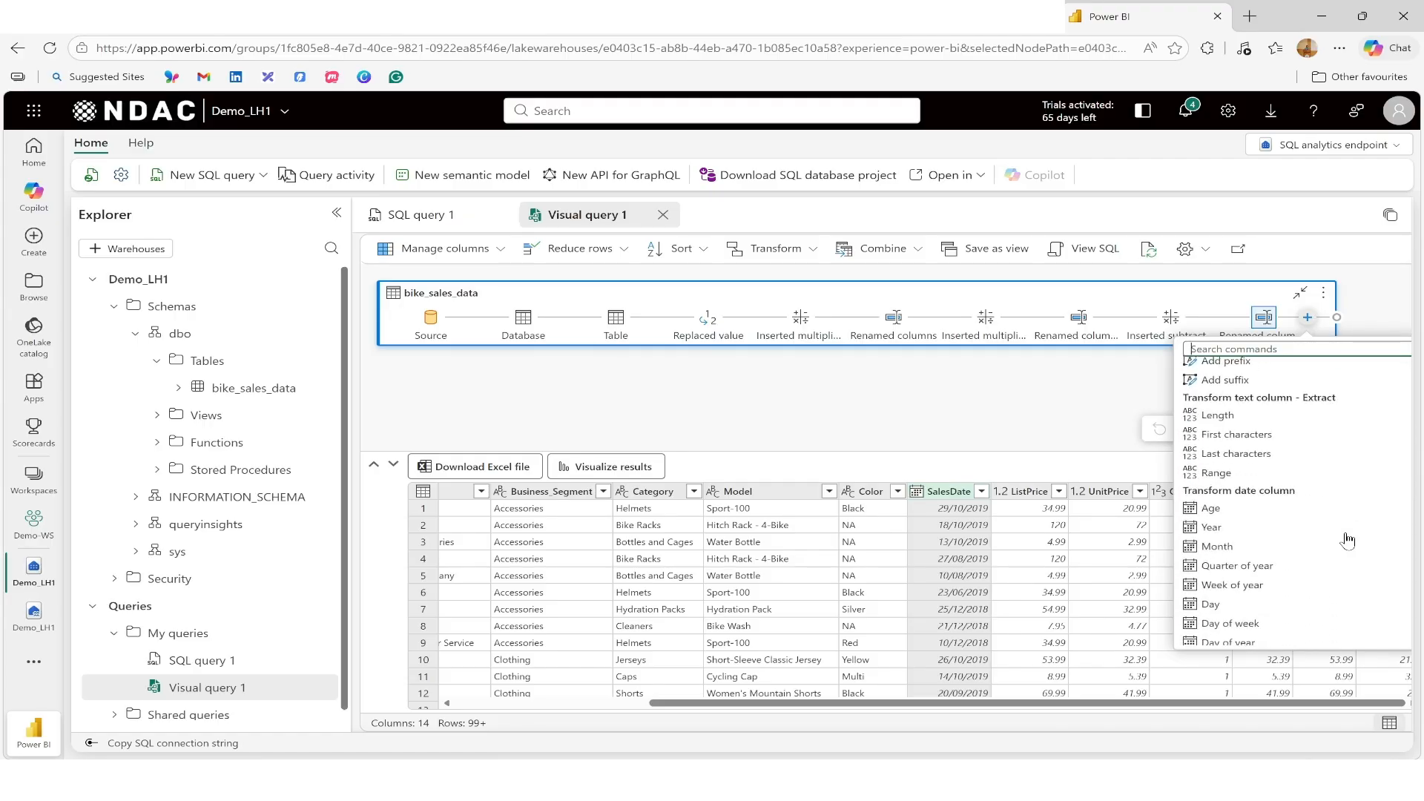
scroll(1348, 540, "down", 2)
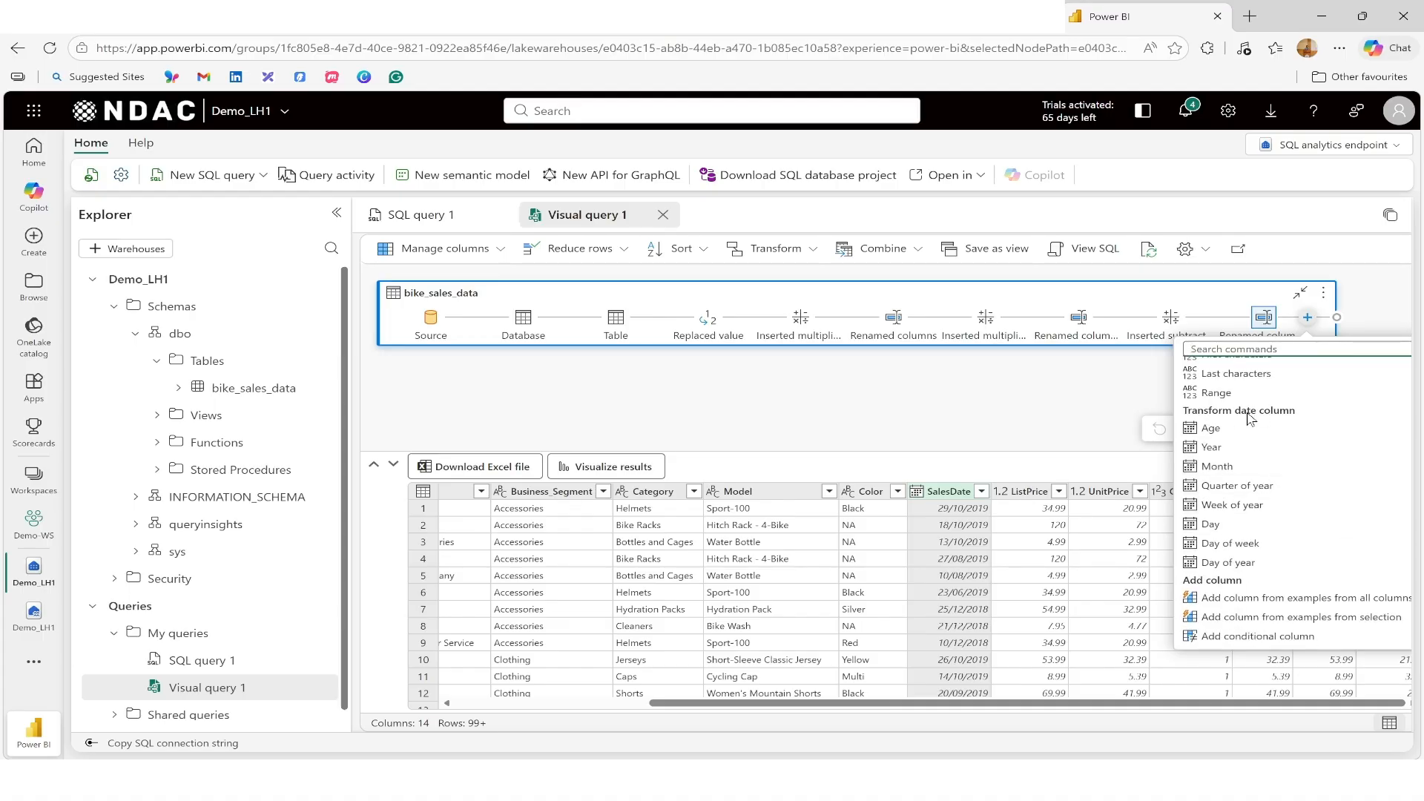
left_click(1233, 448)
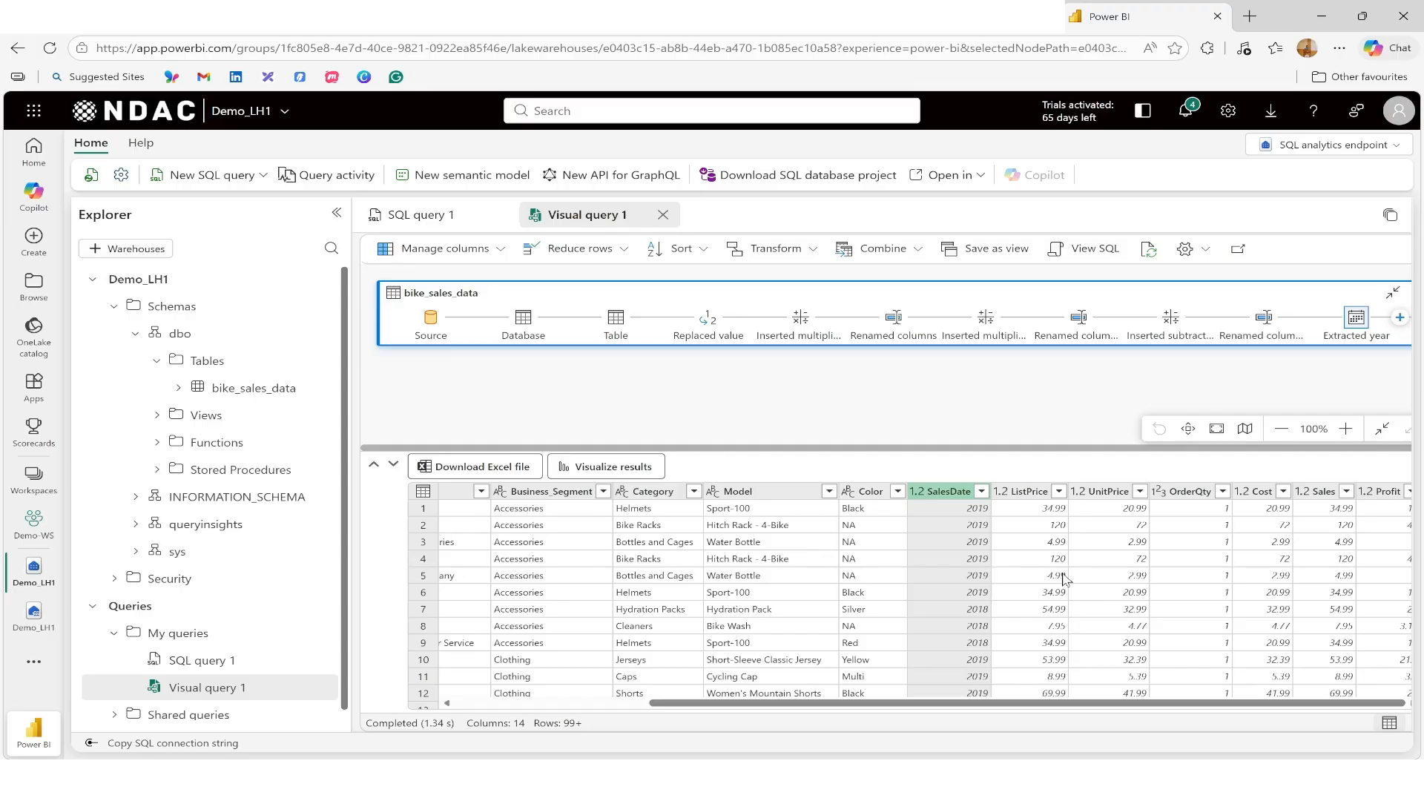
right_click(1353, 322)
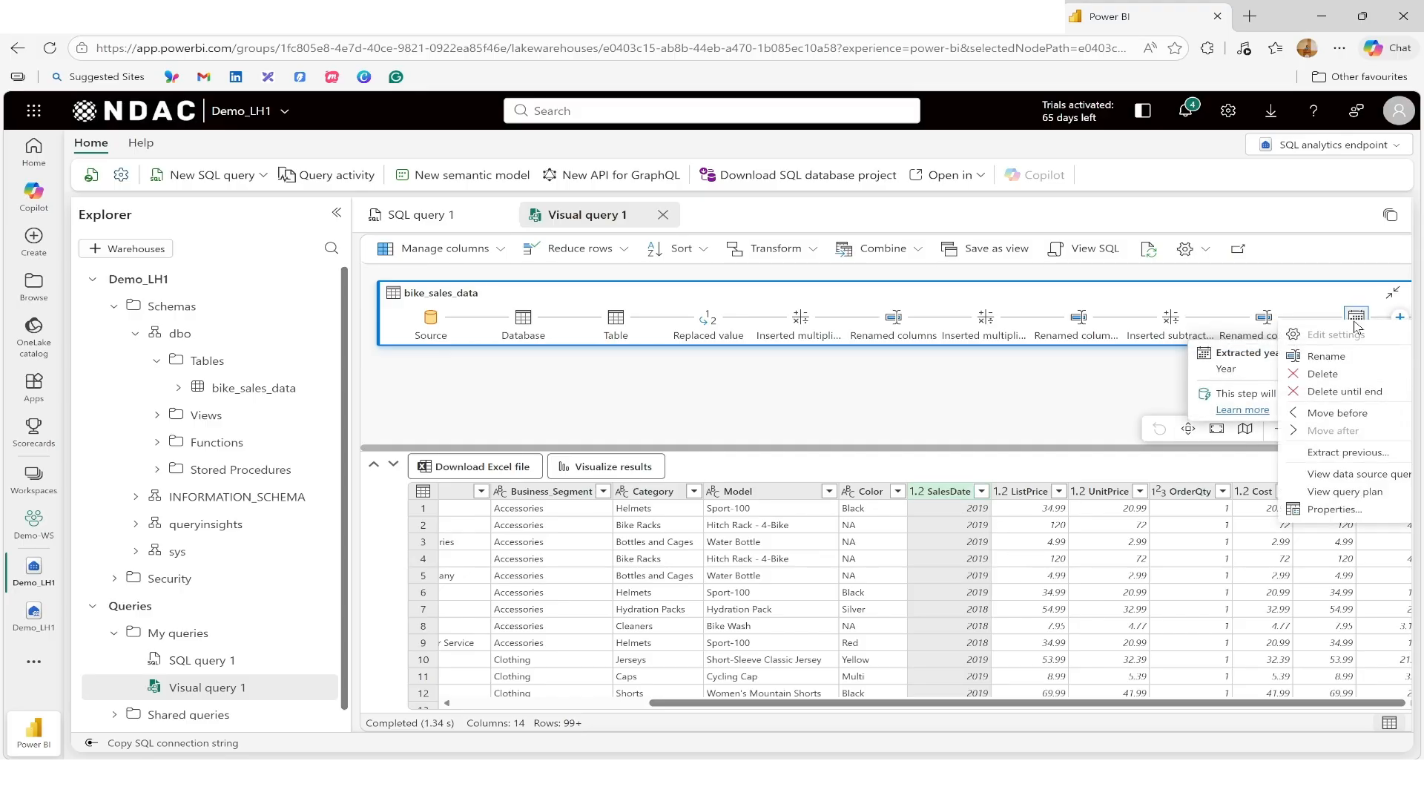
left_click(1348, 374)
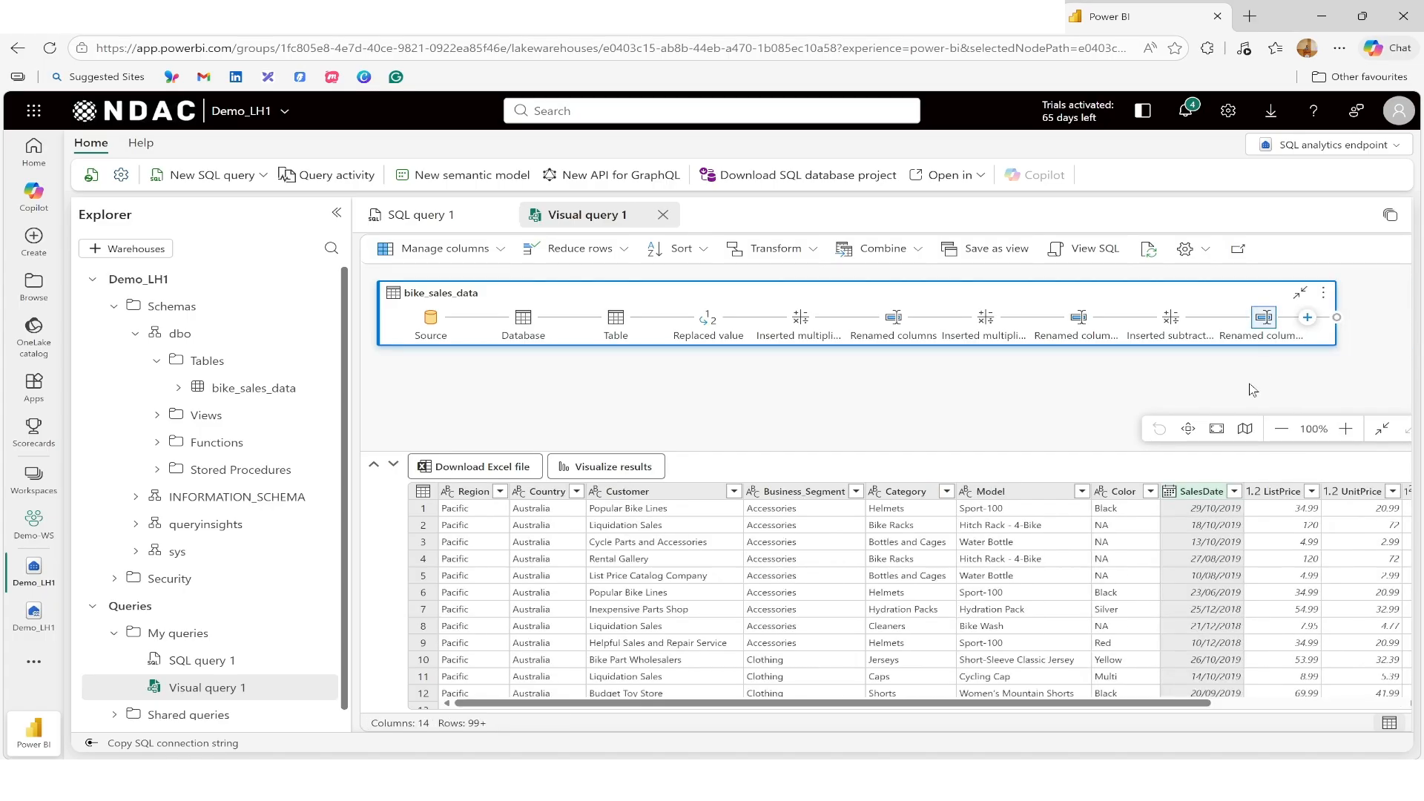
Step: Add a new Year column extracted from the SalesDate column
left_click(1307, 318)
scroll(1306, 486, "down", 2)
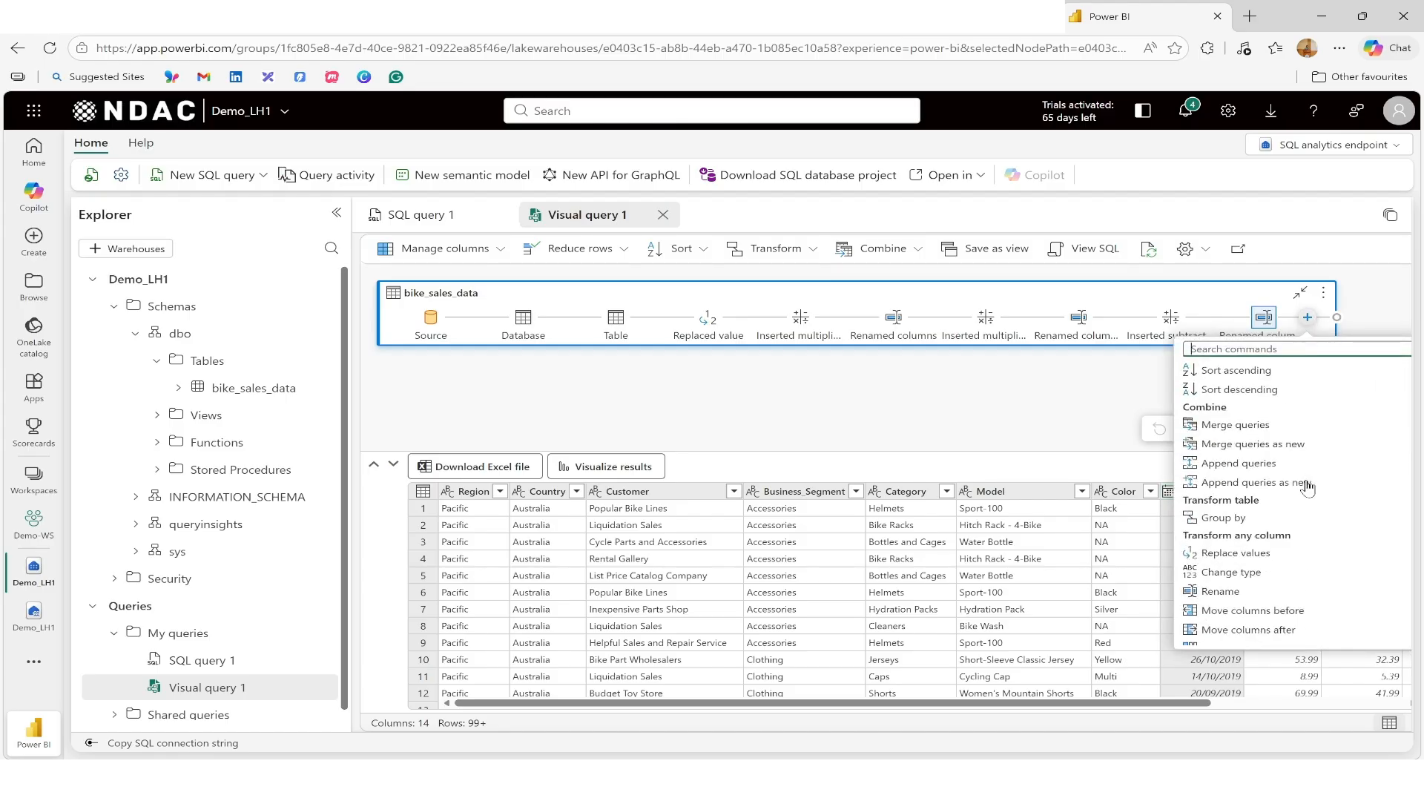
scroll(1307, 487, "down", 2)
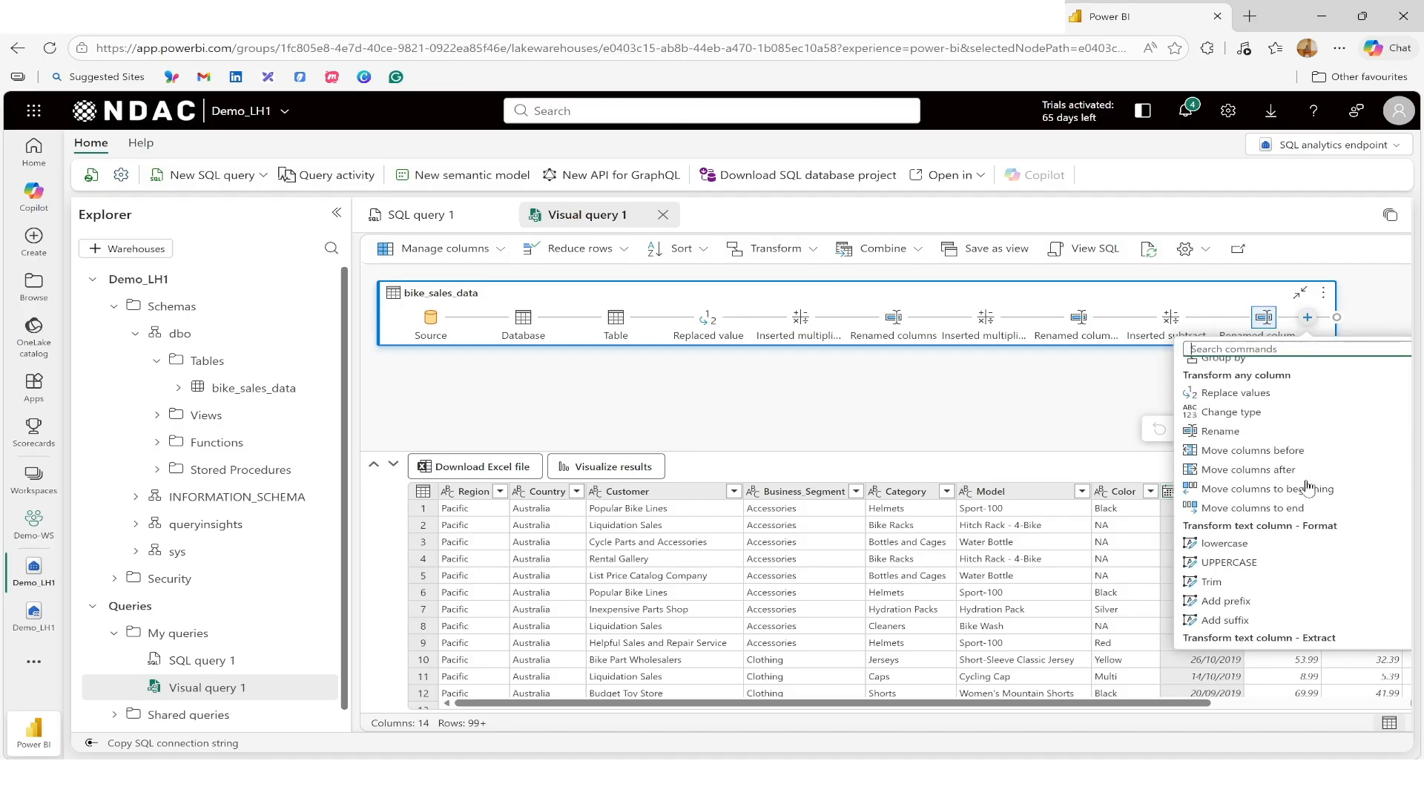
scroll(1306, 486, "down", 3)
scroll(1307, 486, "down", 2)
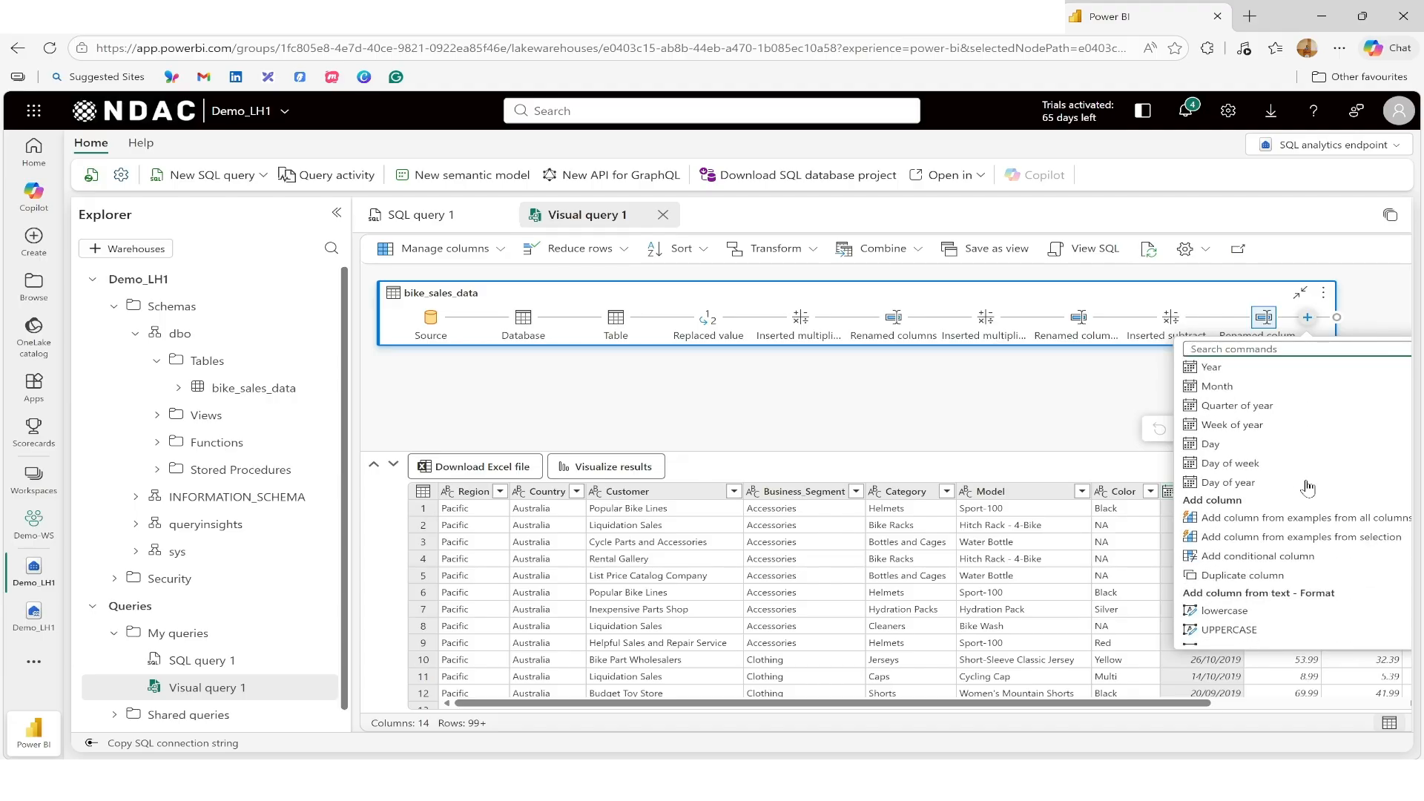
scroll(1307, 486, "down", 2)
scroll(1307, 487, "down", 1)
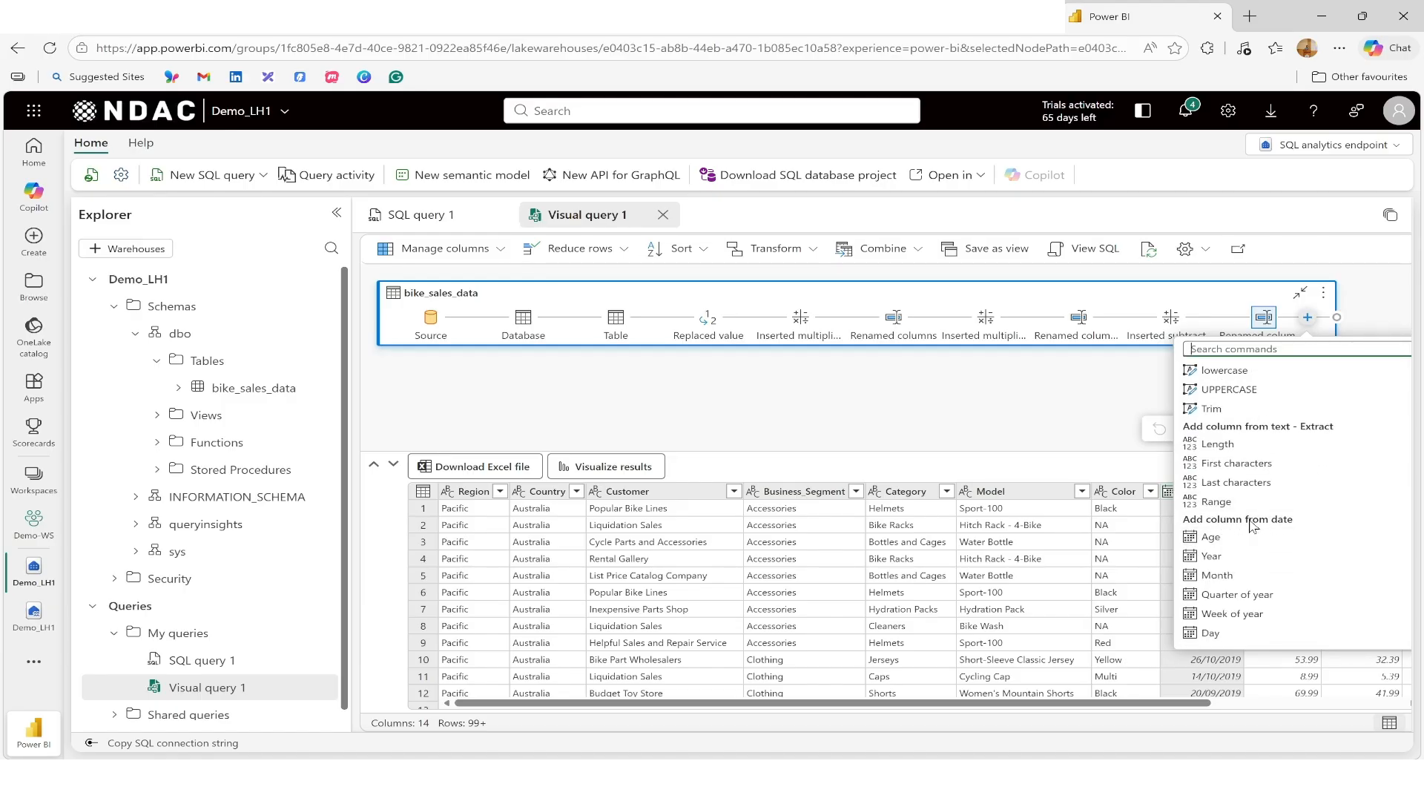
left_click(1234, 558)
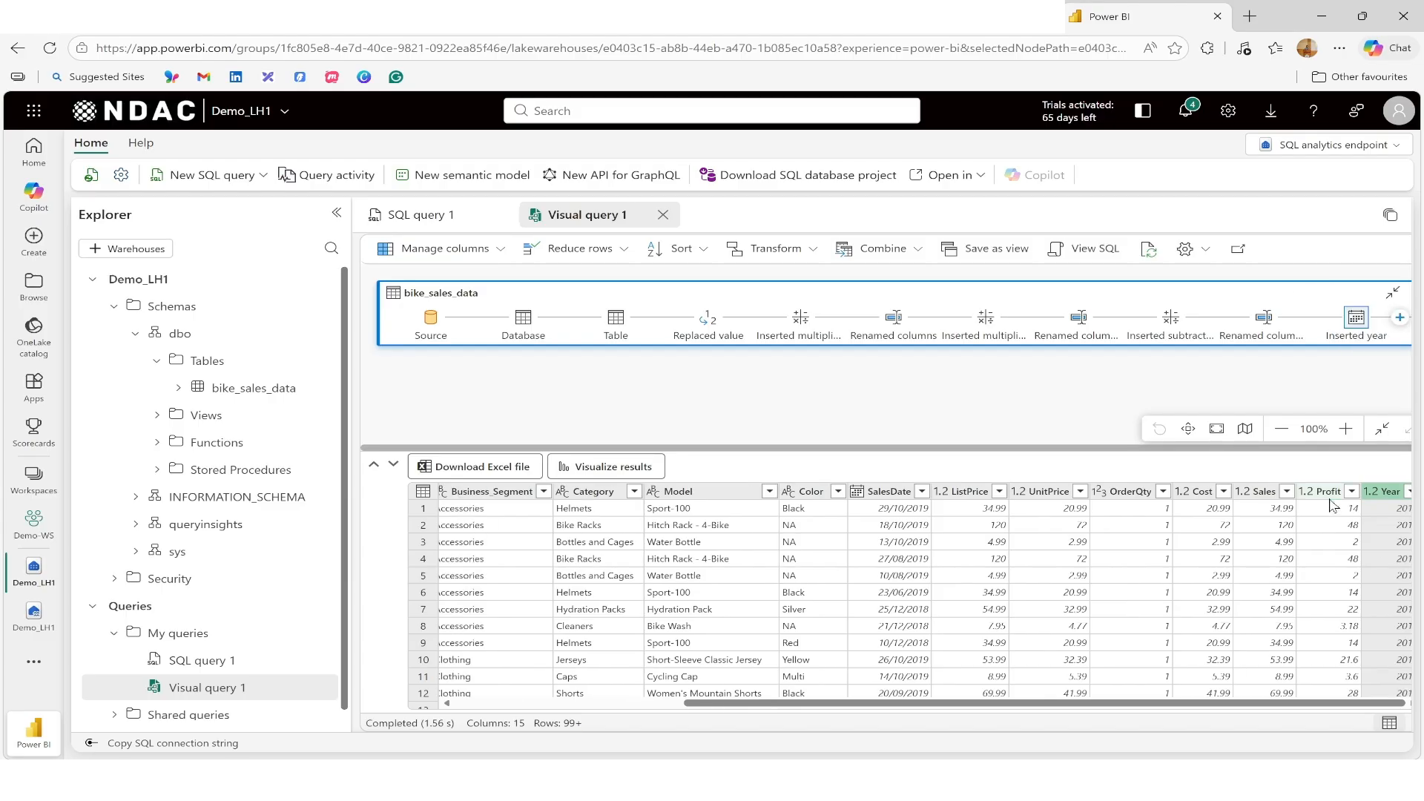
Step: Add a new Month column extracted from the SalesDate column
left_click(883, 491)
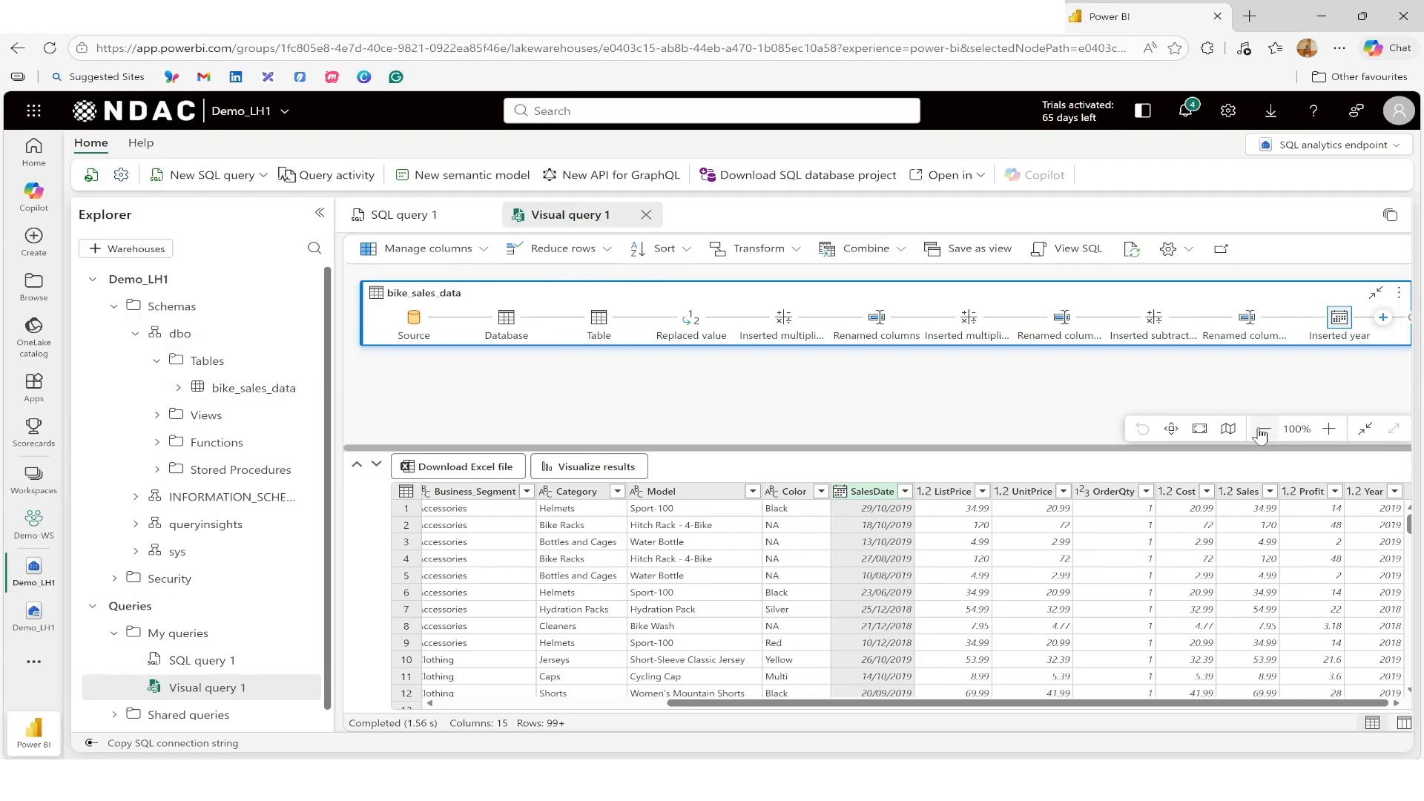
left_click(1266, 434)
left_click(1279, 312)
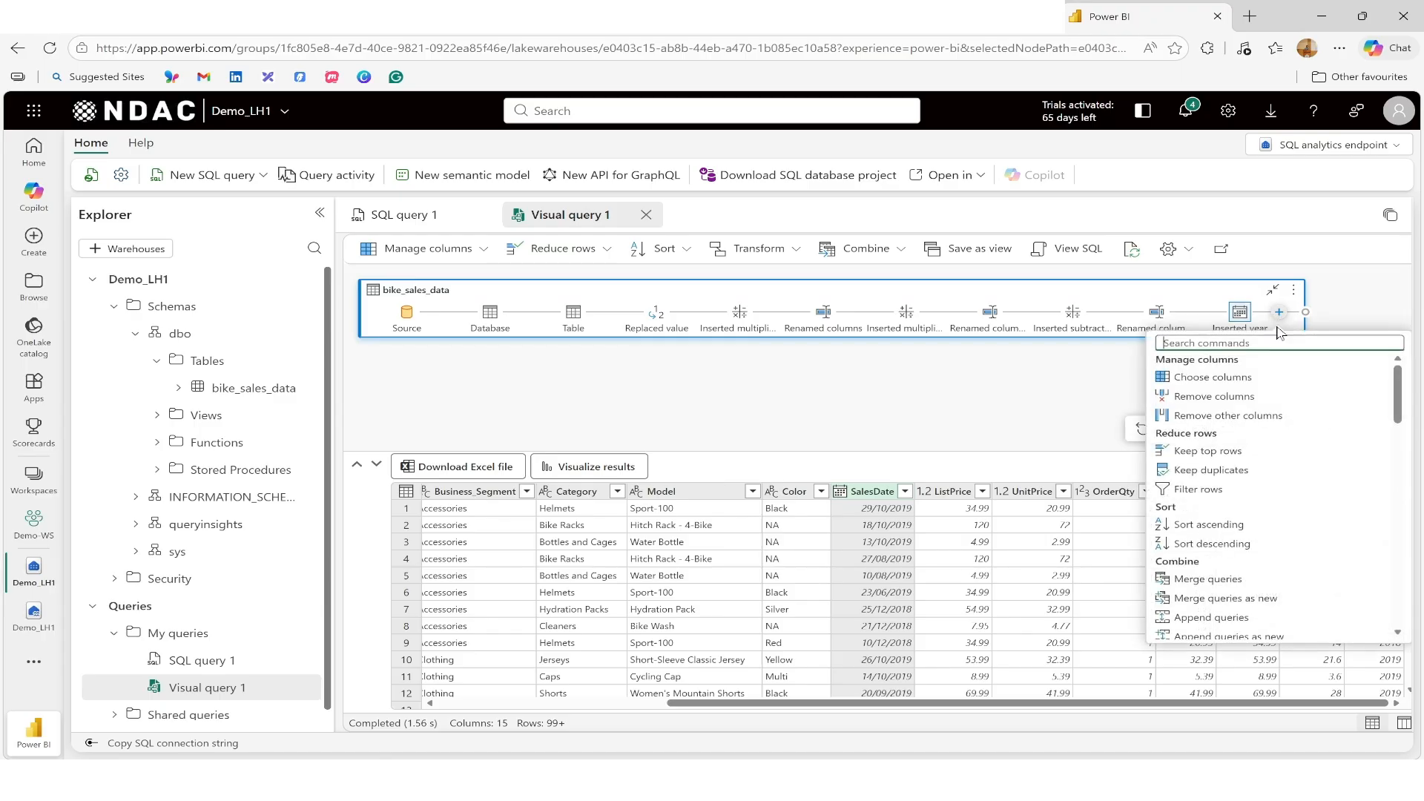
scroll(1276, 495, "down", 10)
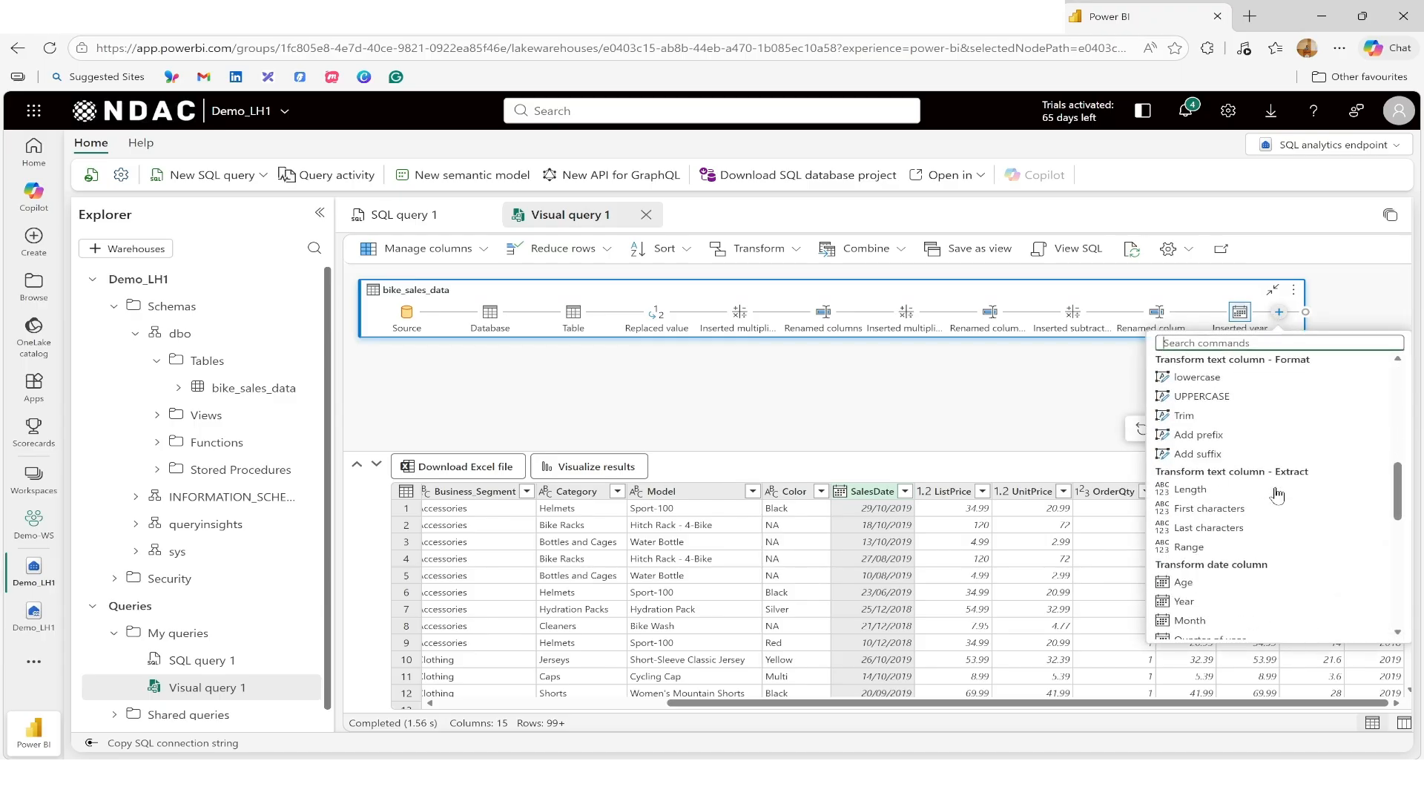
scroll(1277, 494, "down", 5)
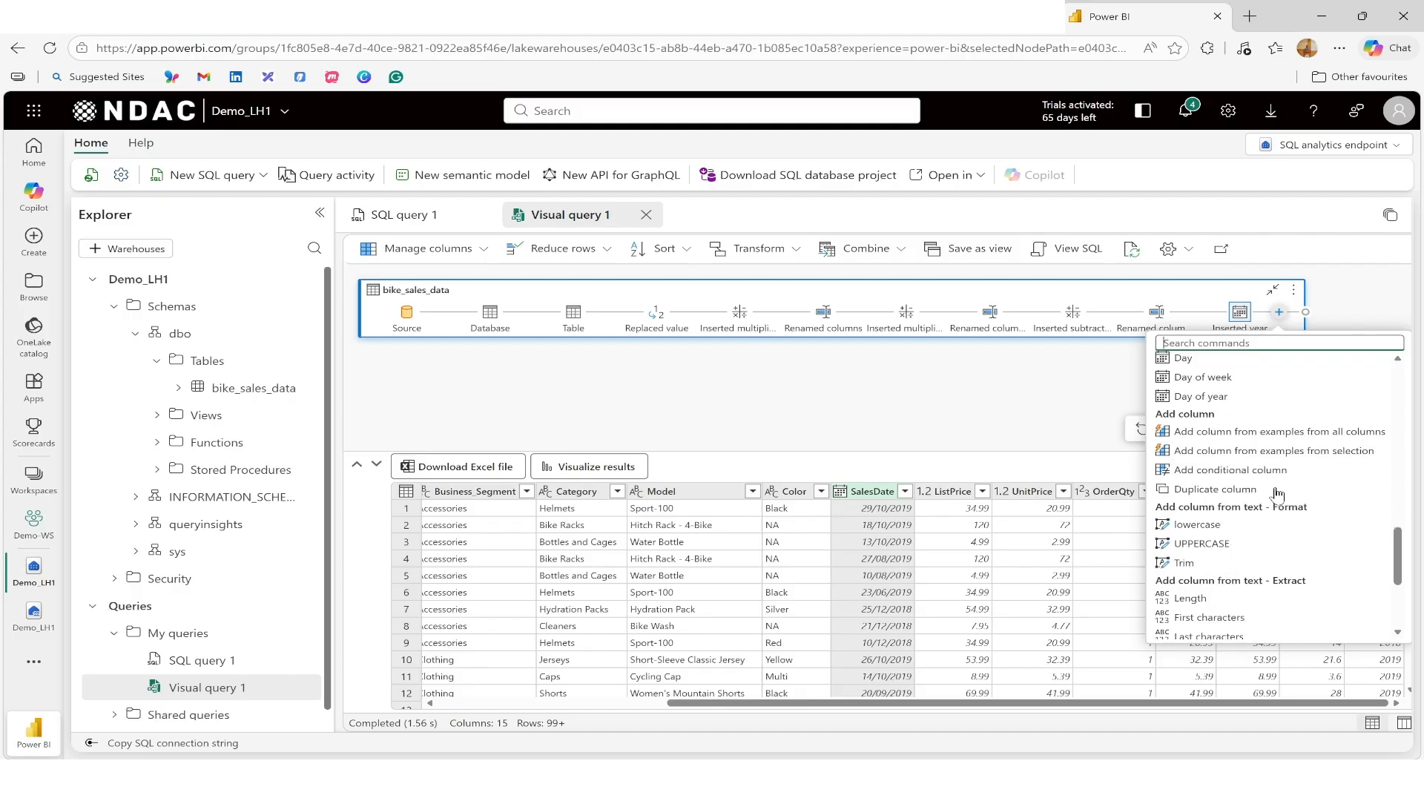
scroll(1276, 494, "down", 5)
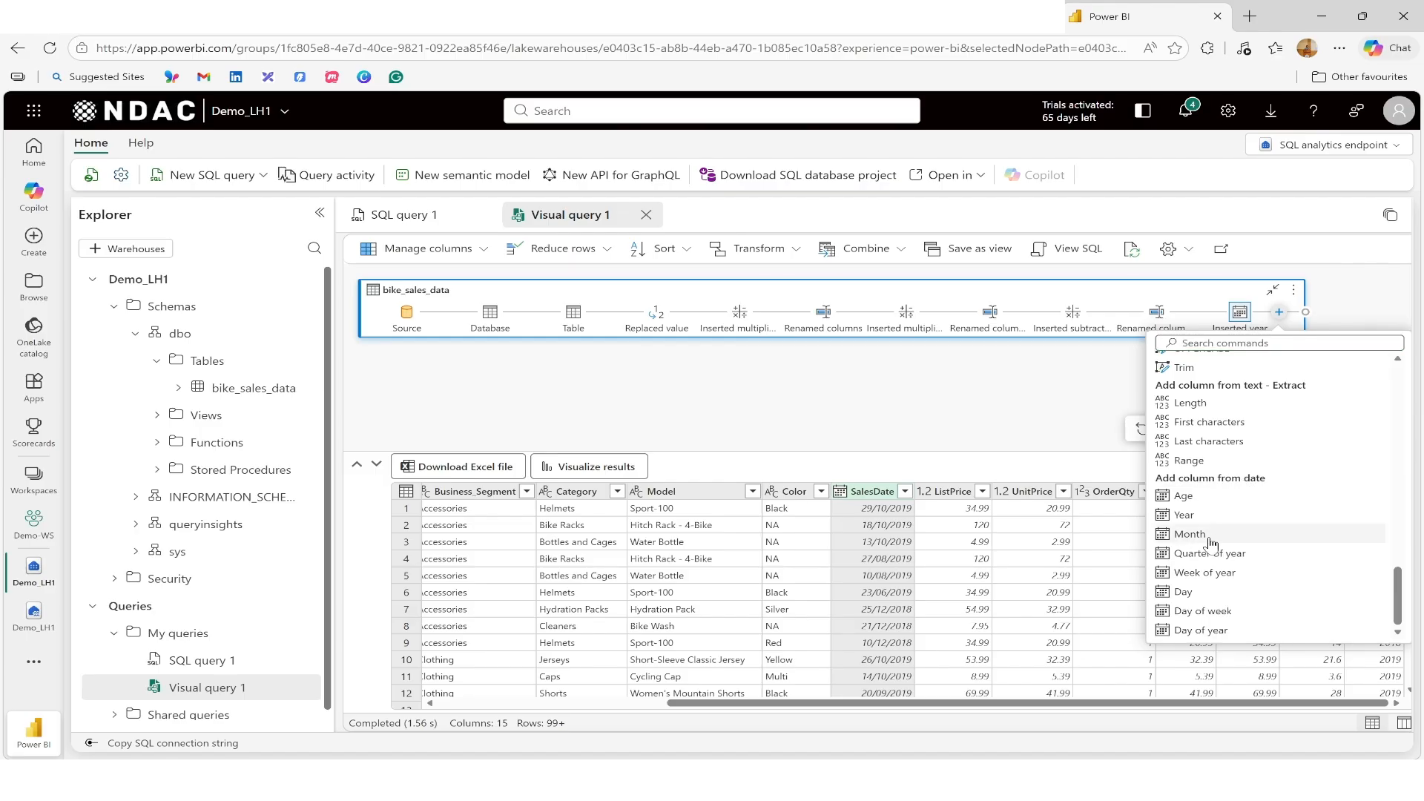
left_click(1209, 535)
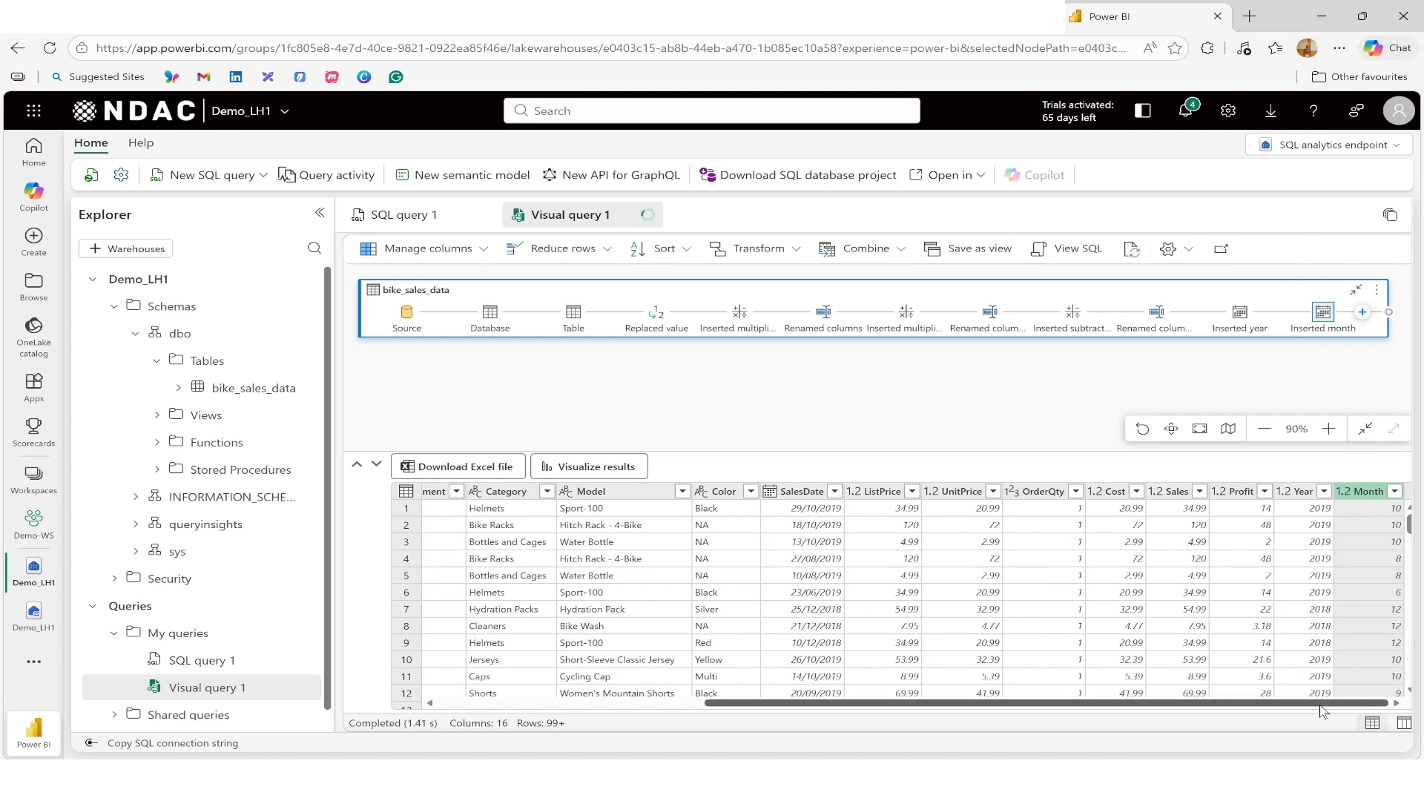
Step: Add a new Day of week column extracted from the SalesDate column
left_click(792, 494)
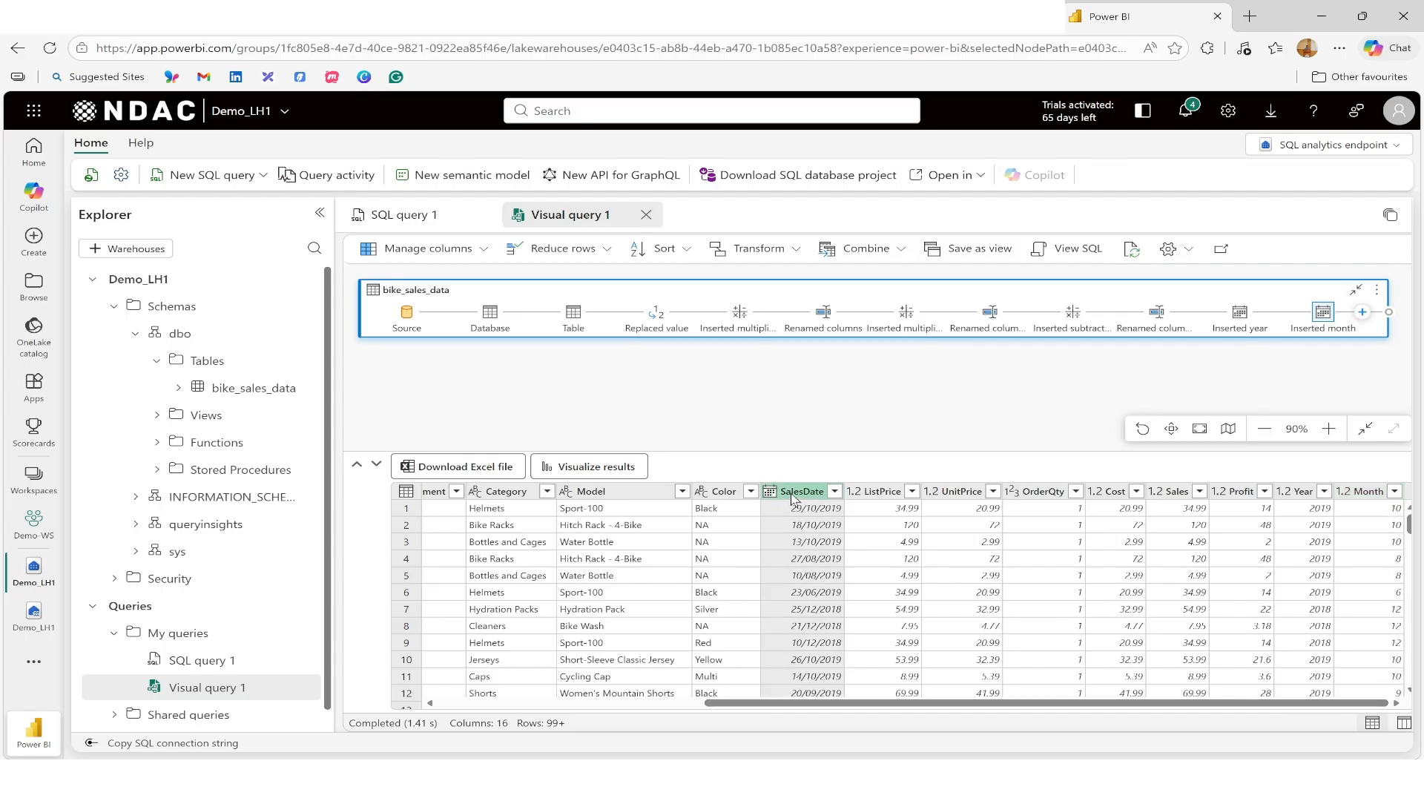
left_click(1362, 313)
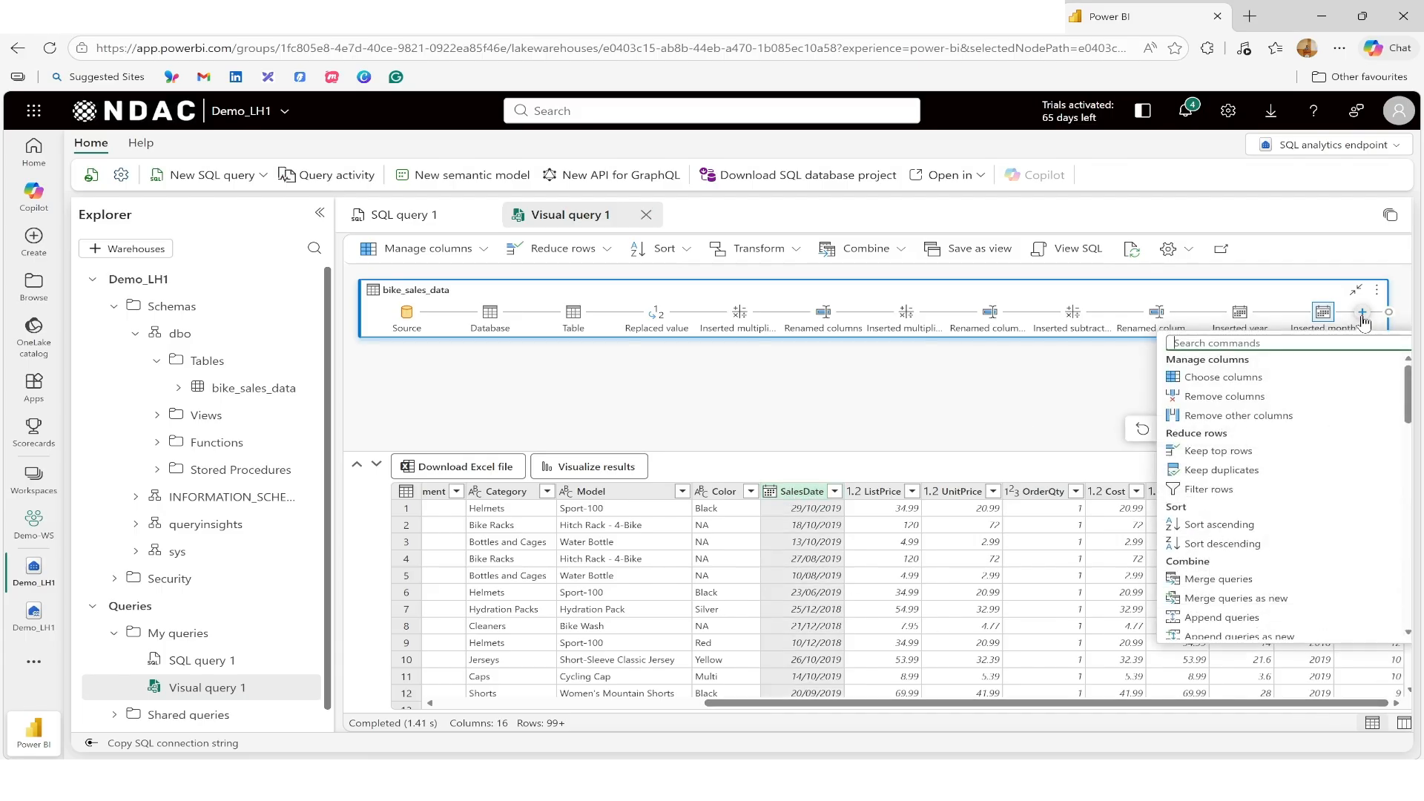
scroll(1330, 504, "down", 6)
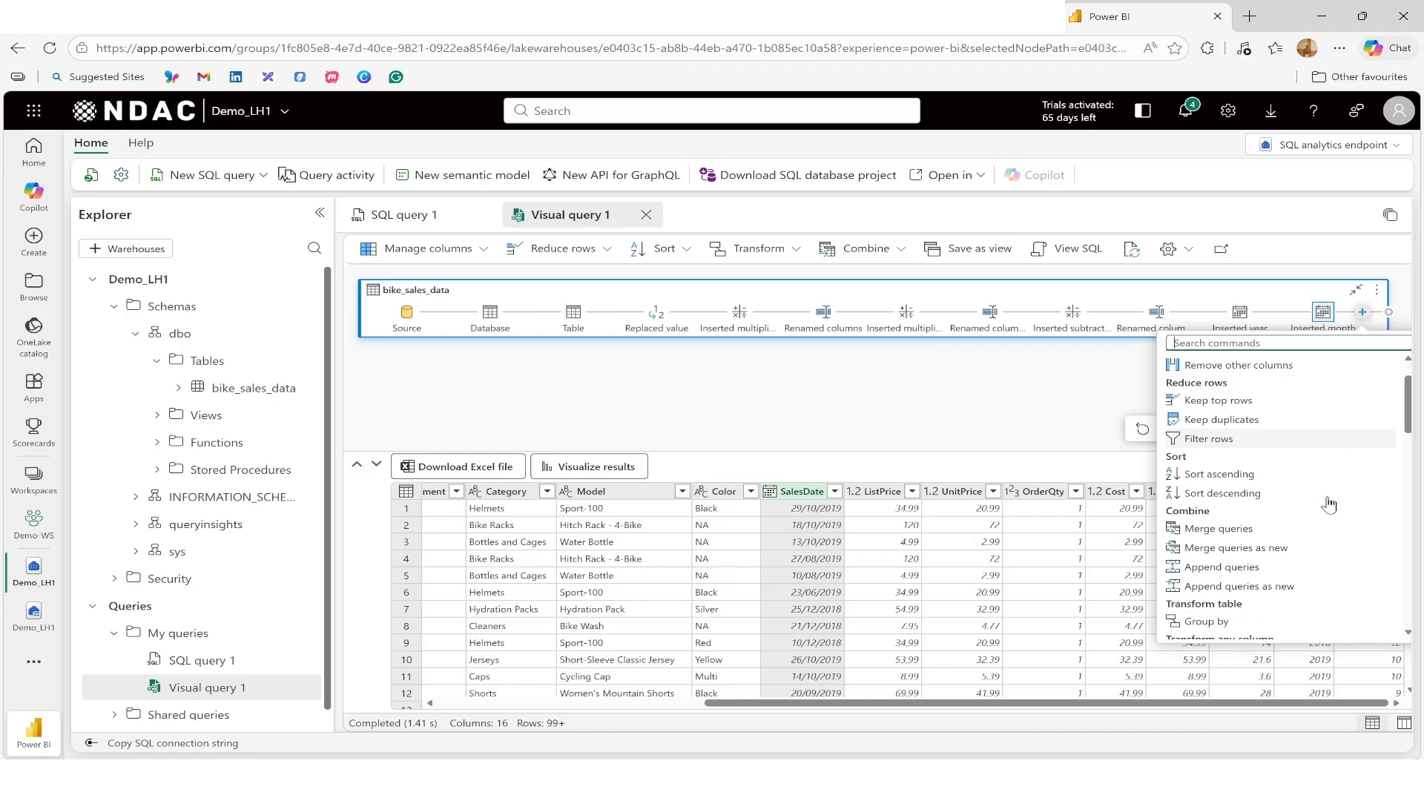
scroll(1329, 504, "down", 3)
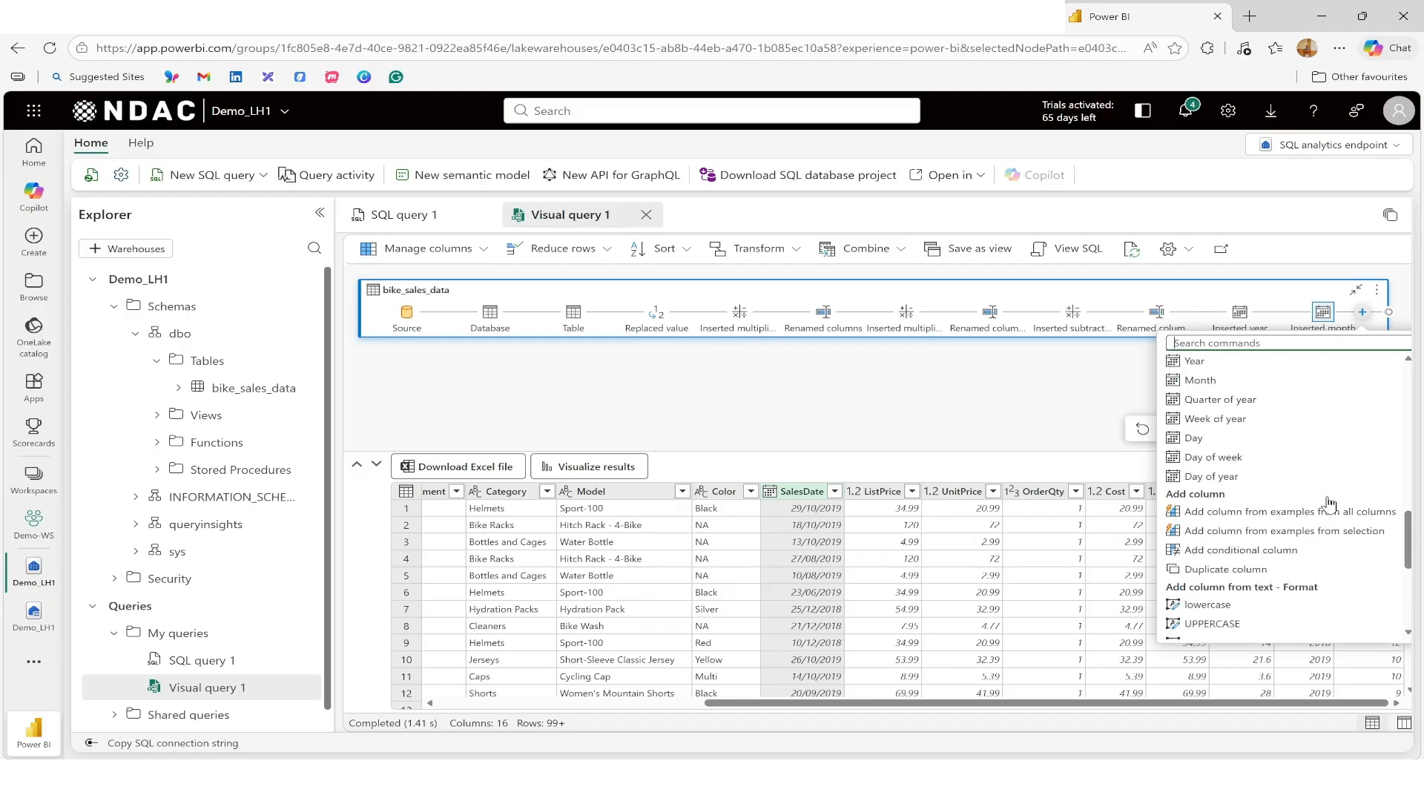
scroll(1329, 505, "down", 4)
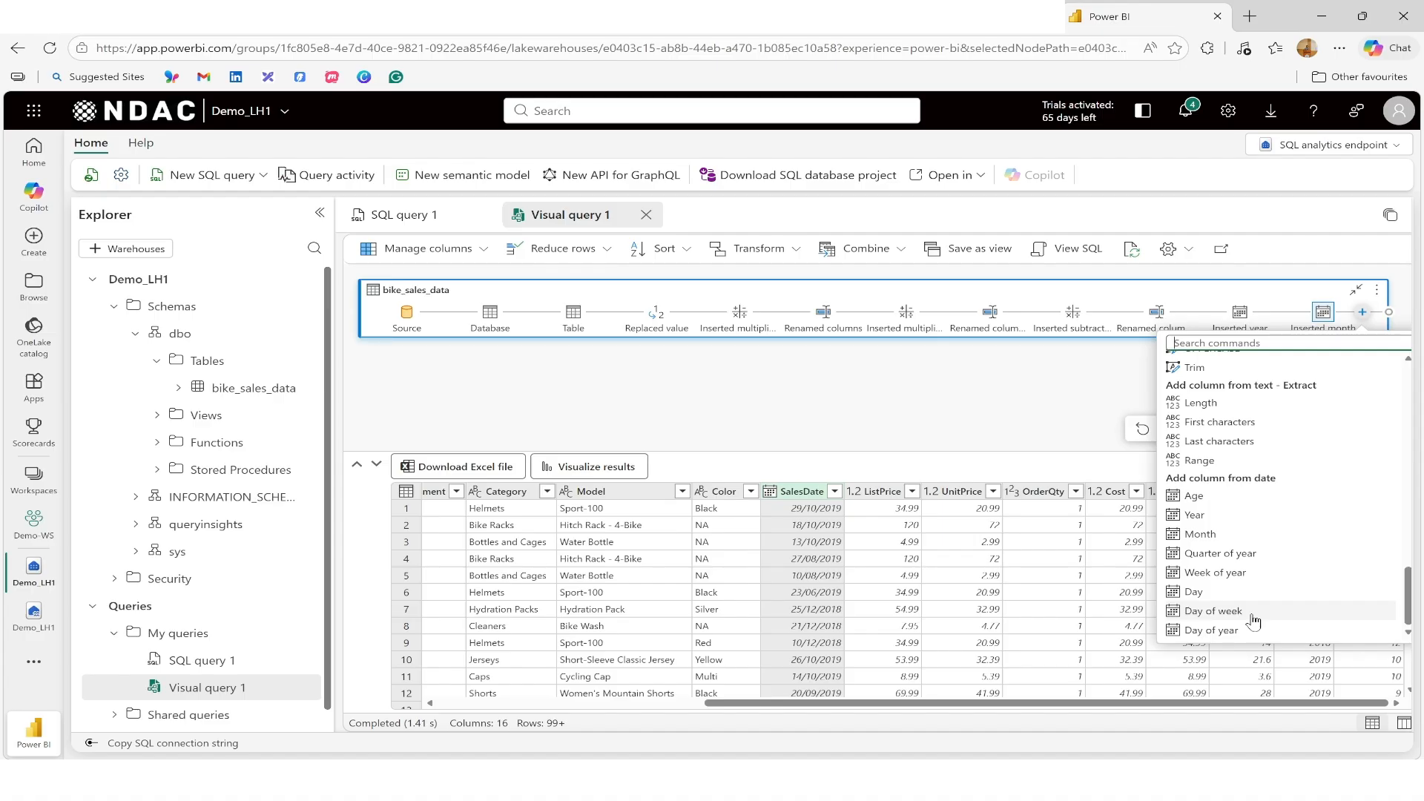
scroll(1283, 571, "up", 3)
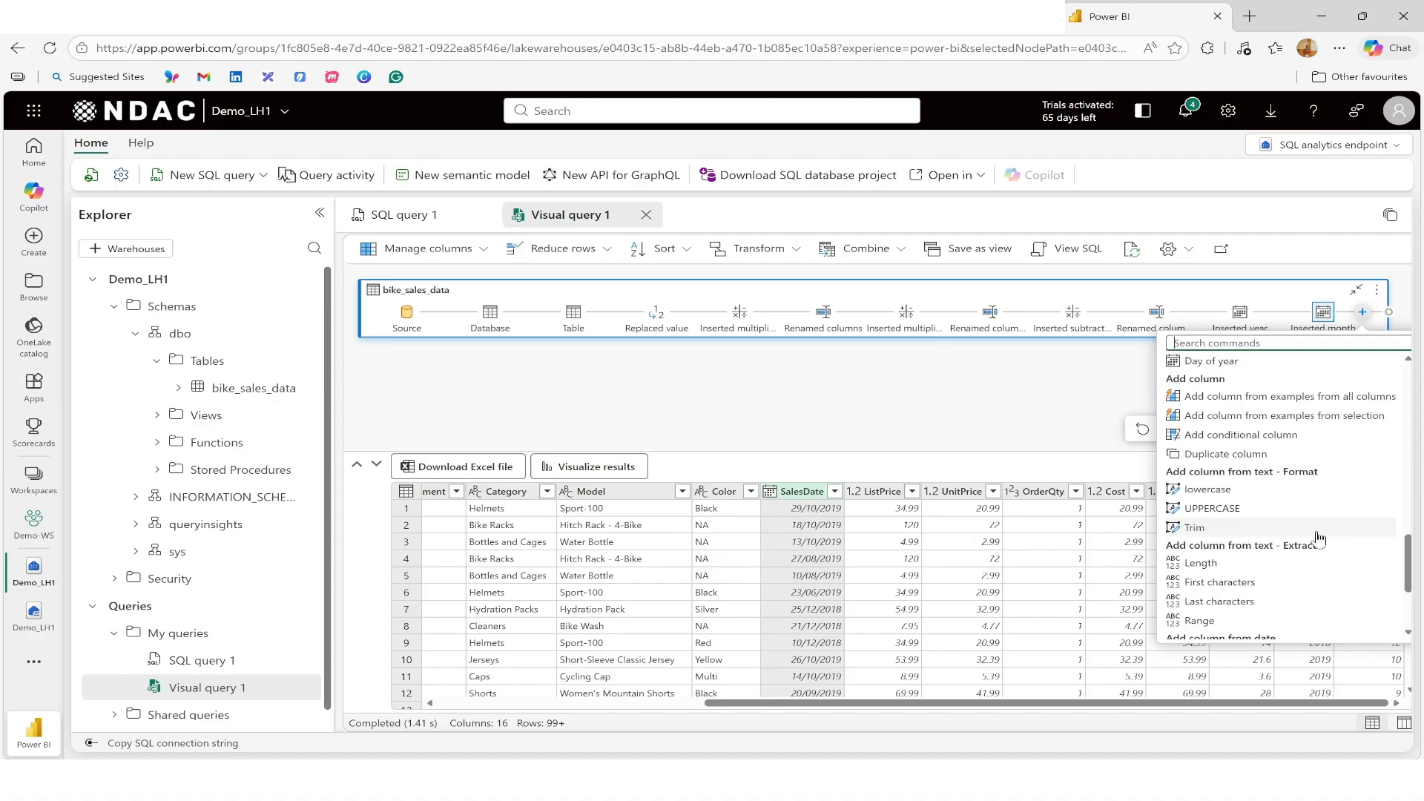
scroll(1319, 536, "up", 3)
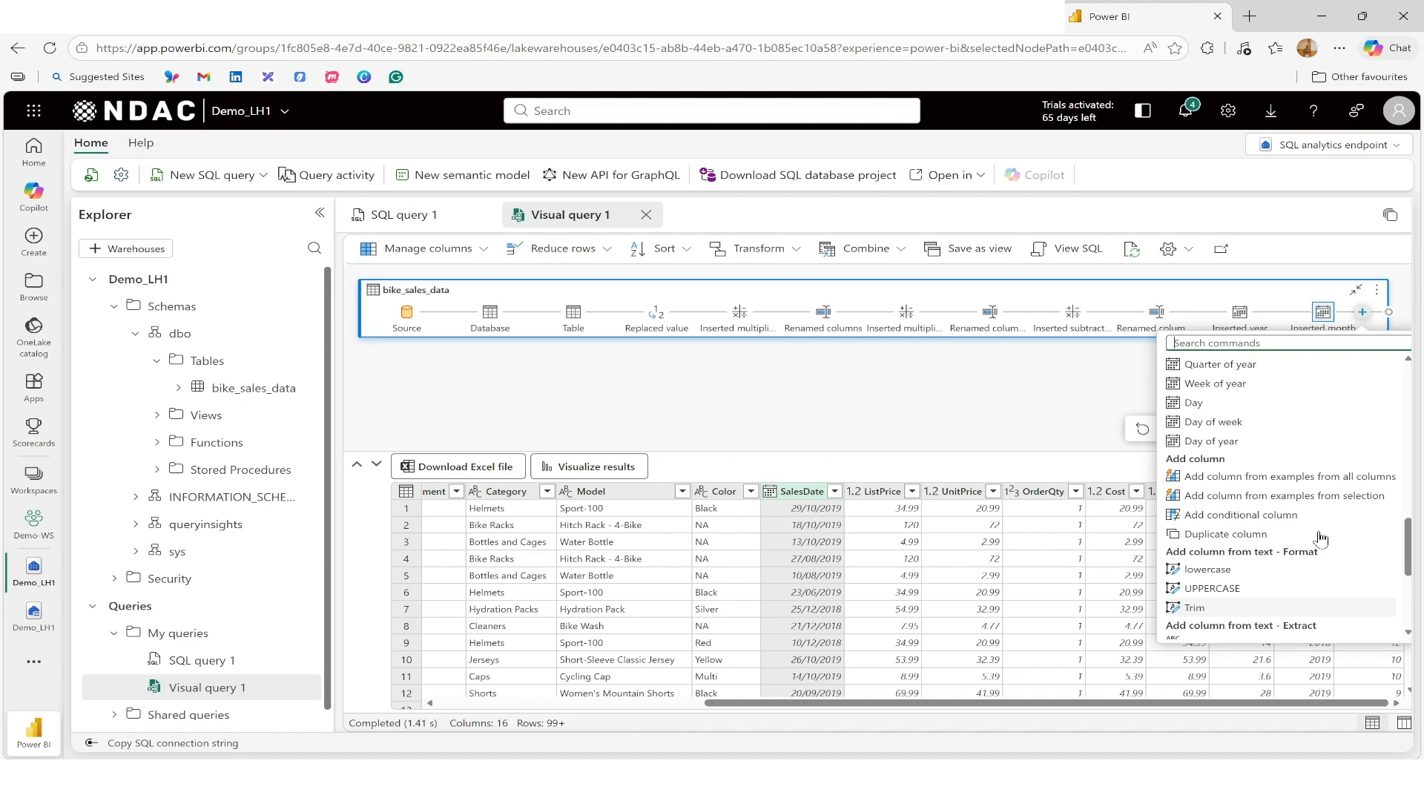
scroll(1320, 537, "down", 6)
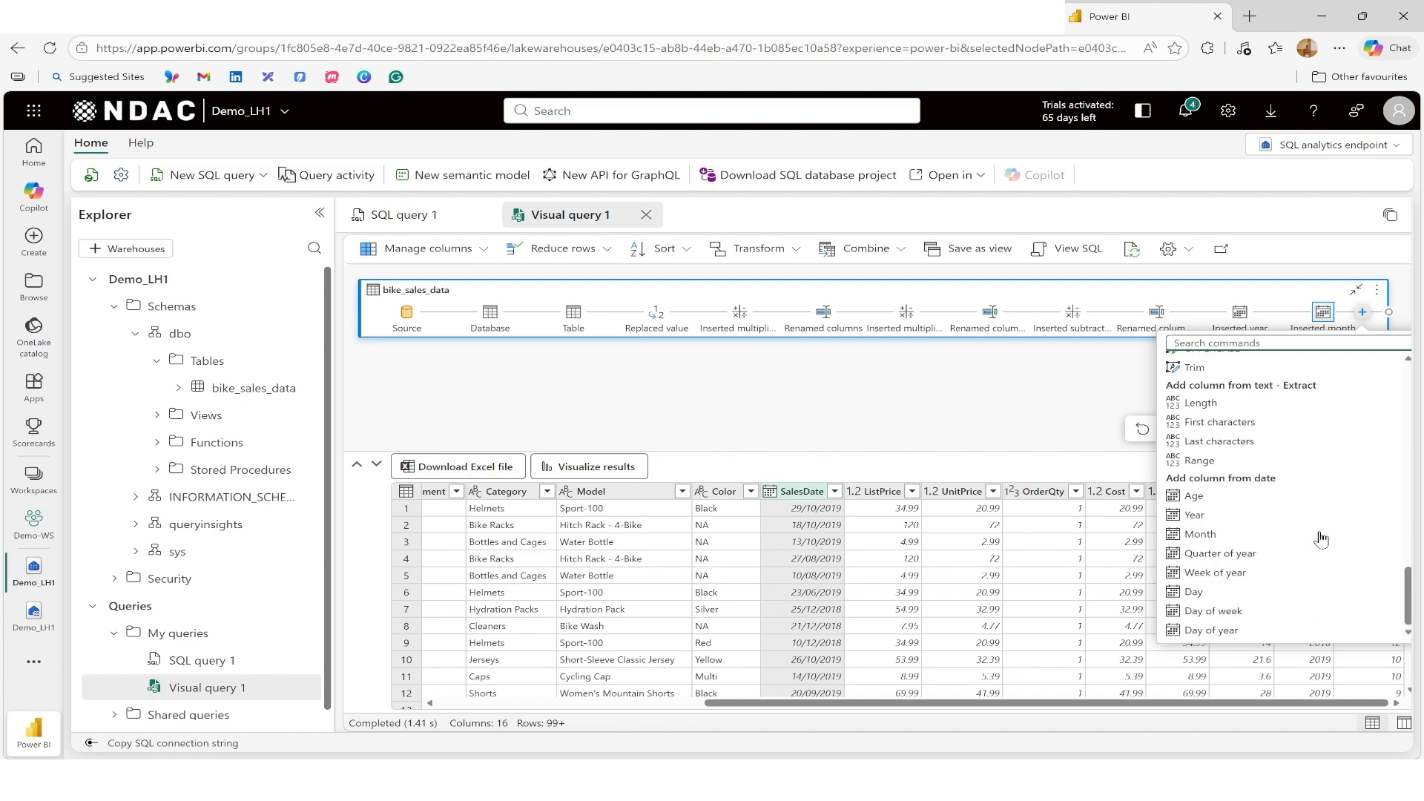
left_click(1264, 616)
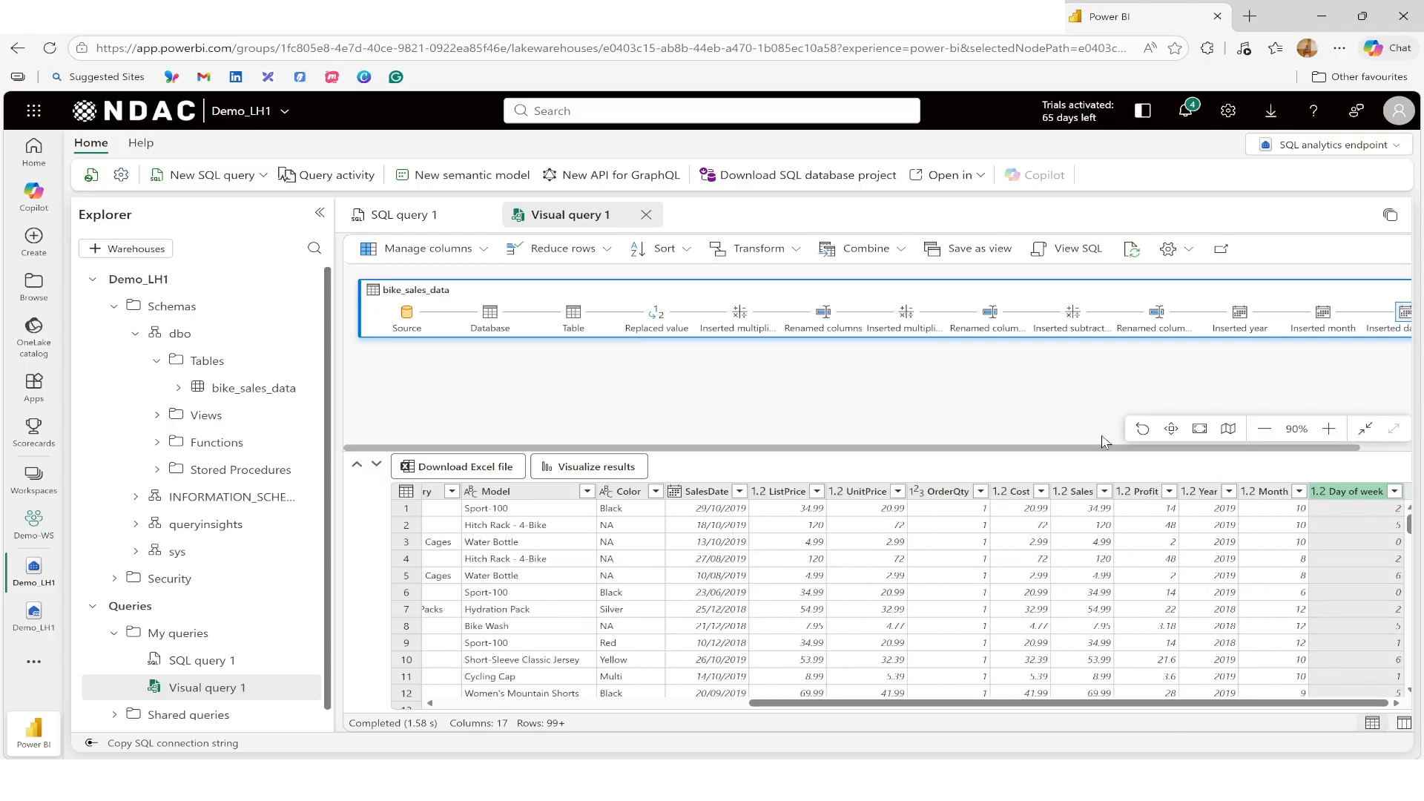
Step: Review the SQL code generated by the visual query
left_click_drag(1002, 703, 641, 708)
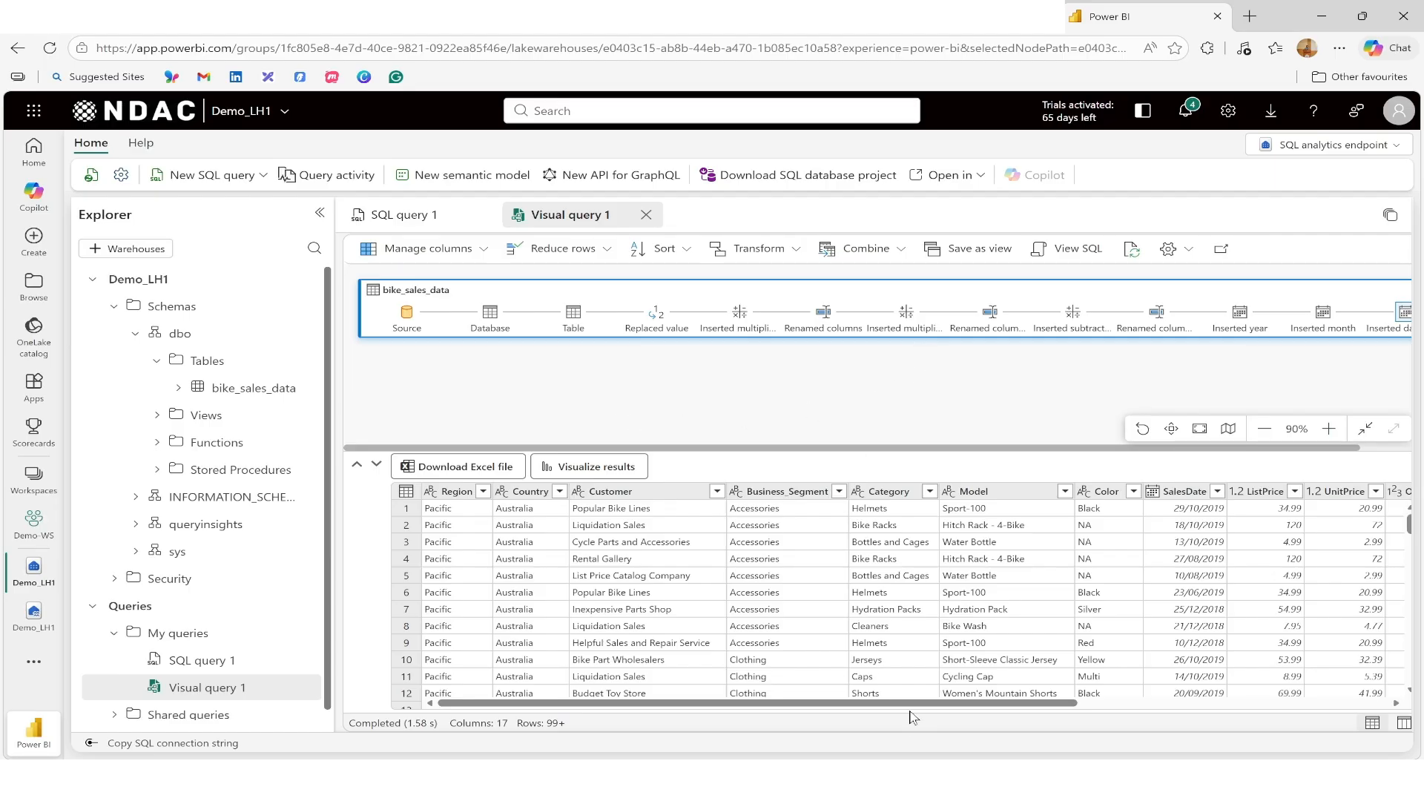
mouse_move(923, 705)
left_mouse_down()
mouse_move(1268, 726)
mouse_move(899, 717)
left_mouse_up()
left_click_drag(335, 389, 313, 391)
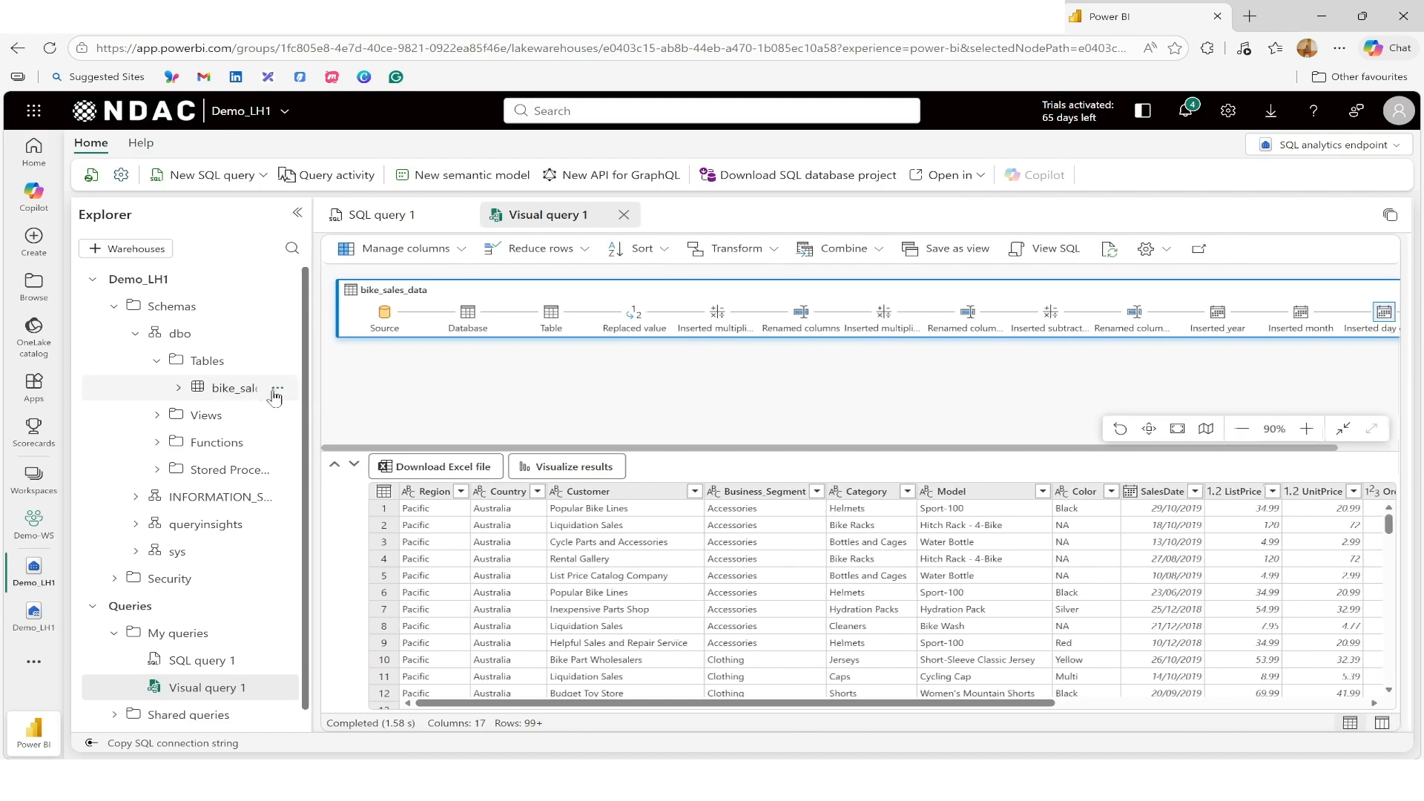
left_click(1229, 430)
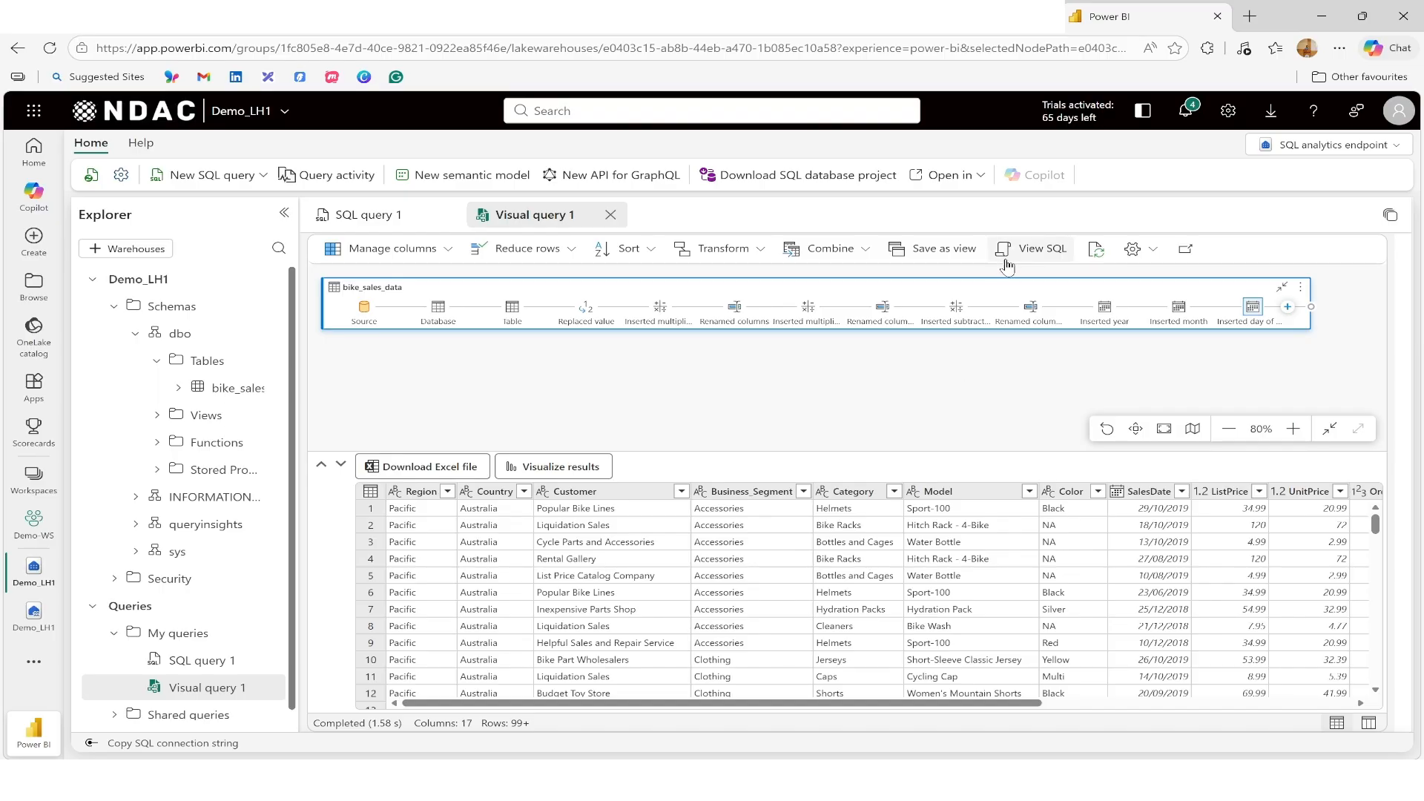
left_click(1041, 250)
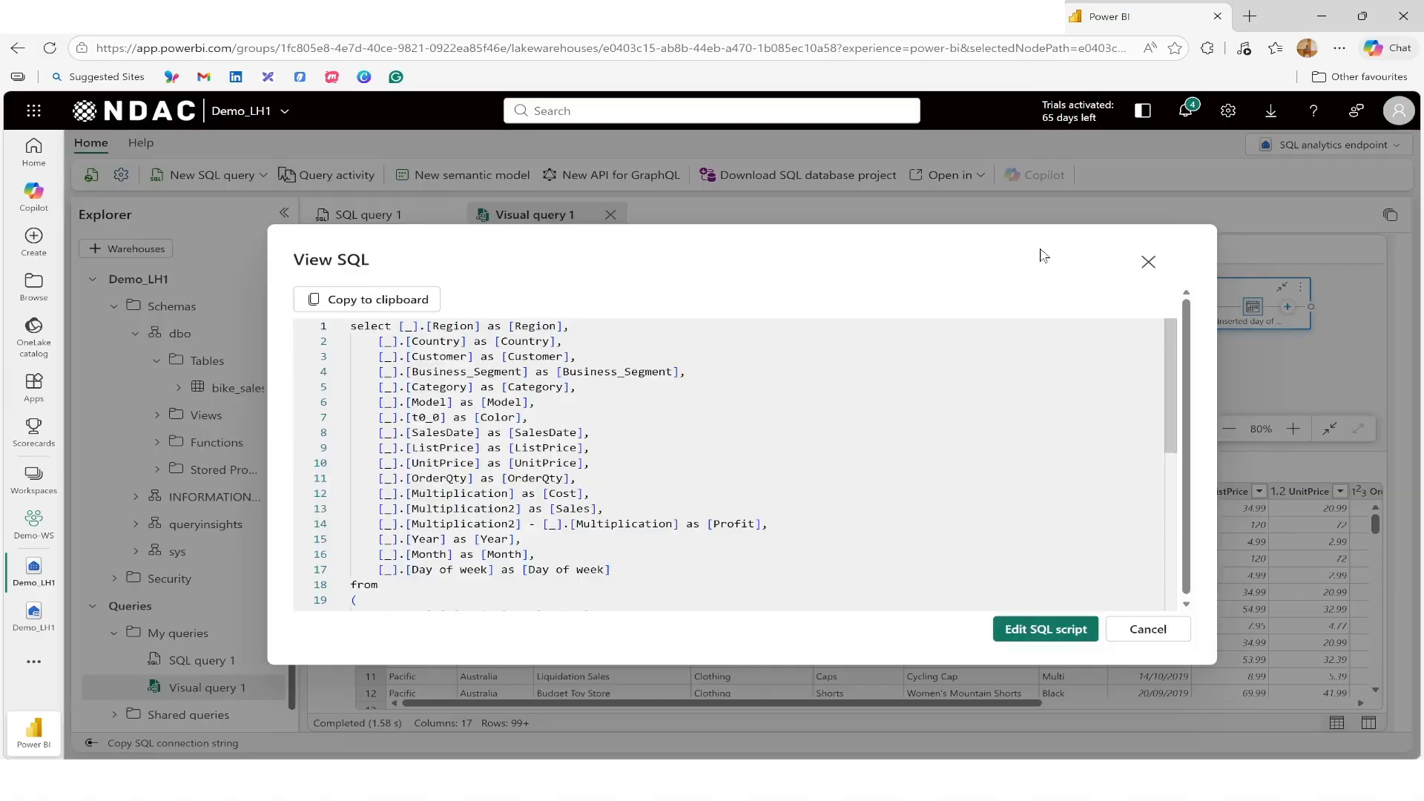
scroll(734, 466, "down", 5)
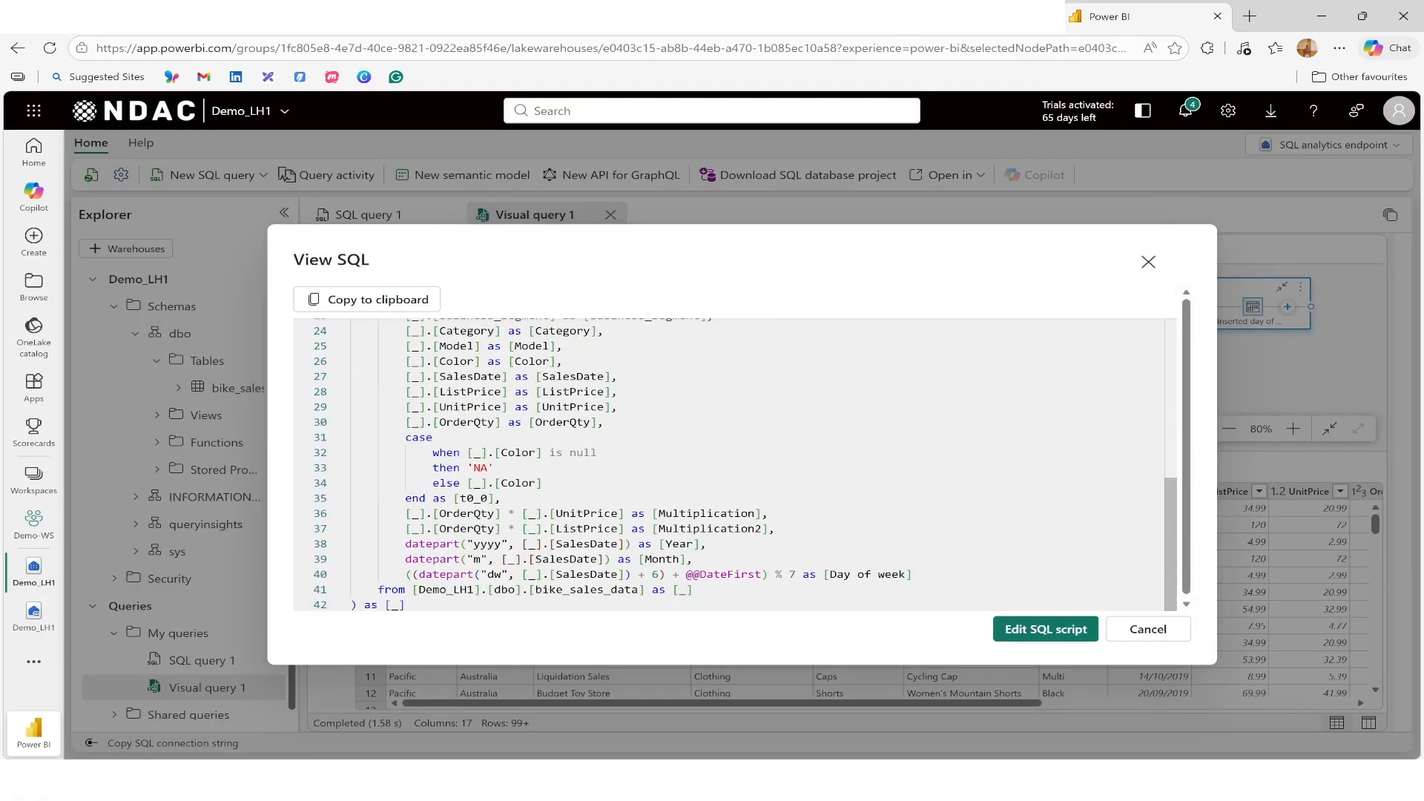
scroll(734, 465, "up", 5)
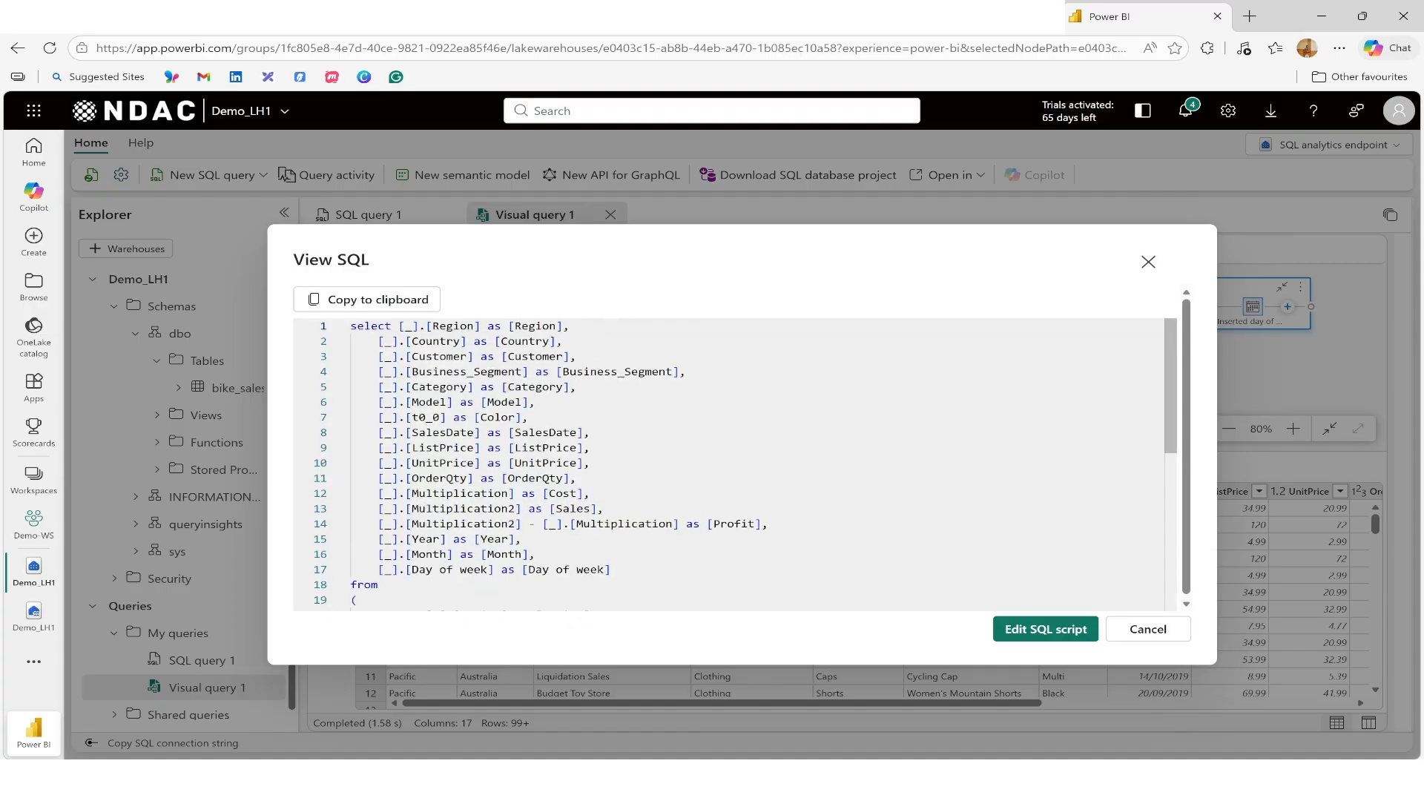
scroll(731, 465, "down", 2)
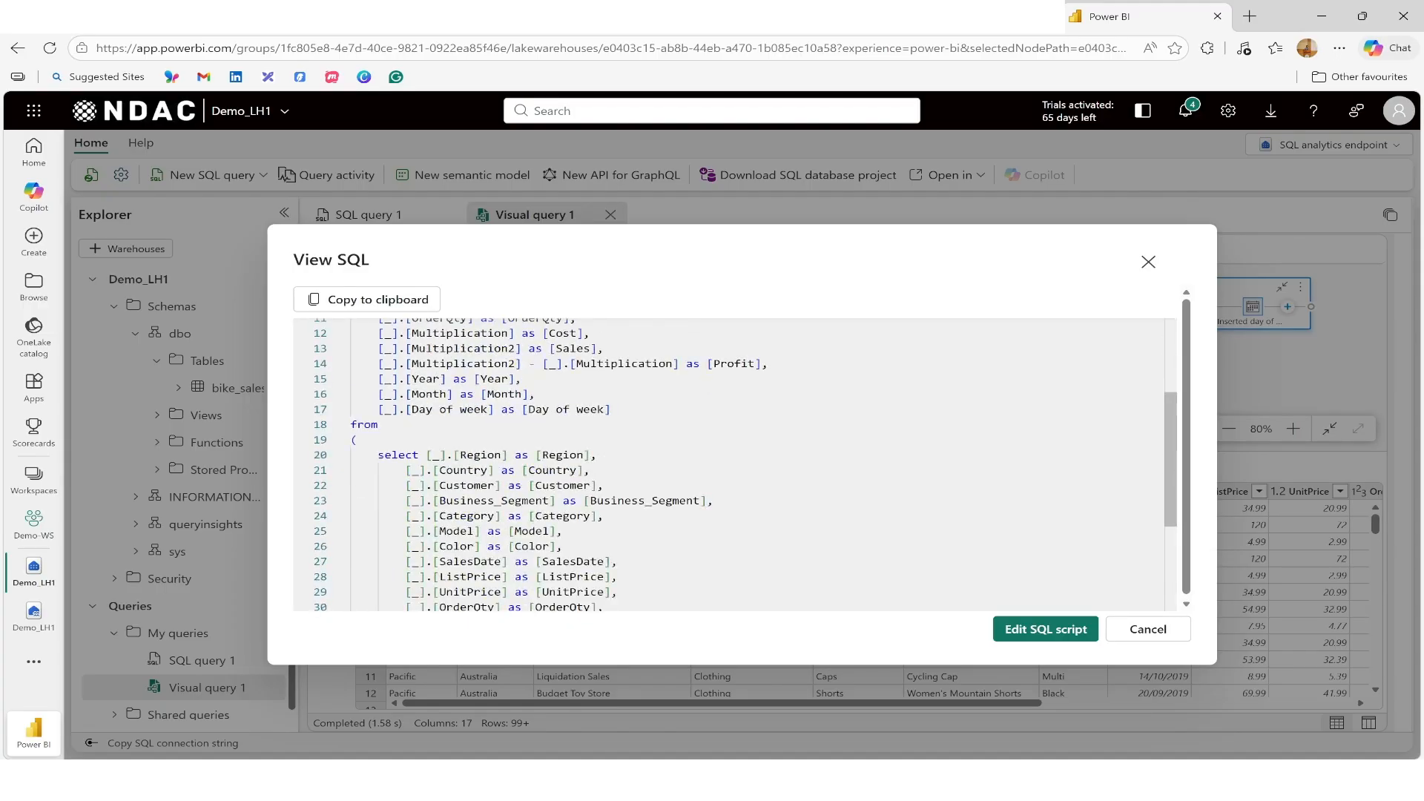
scroll(734, 466, "up", 2)
scroll(734, 466, "down", 5)
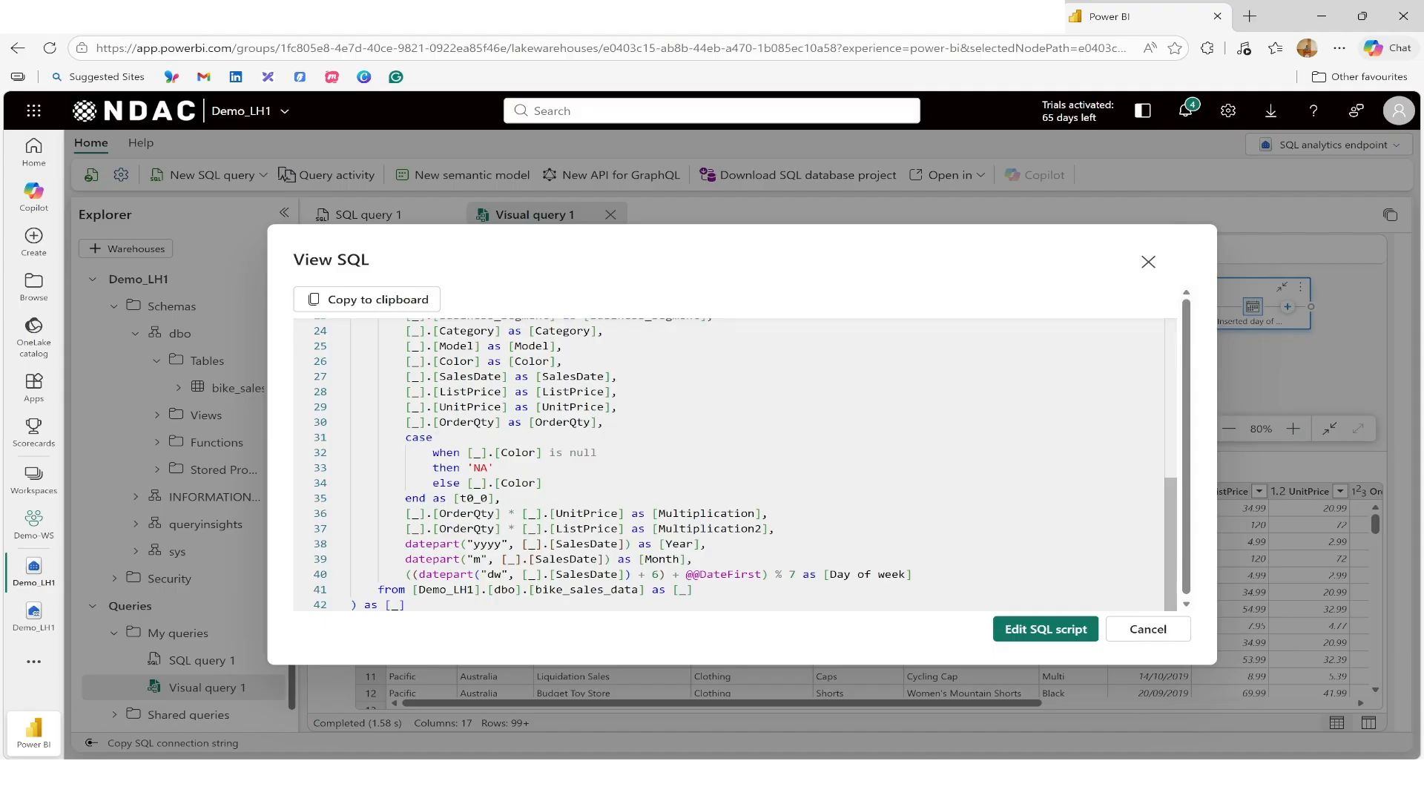
left_click(1148, 641)
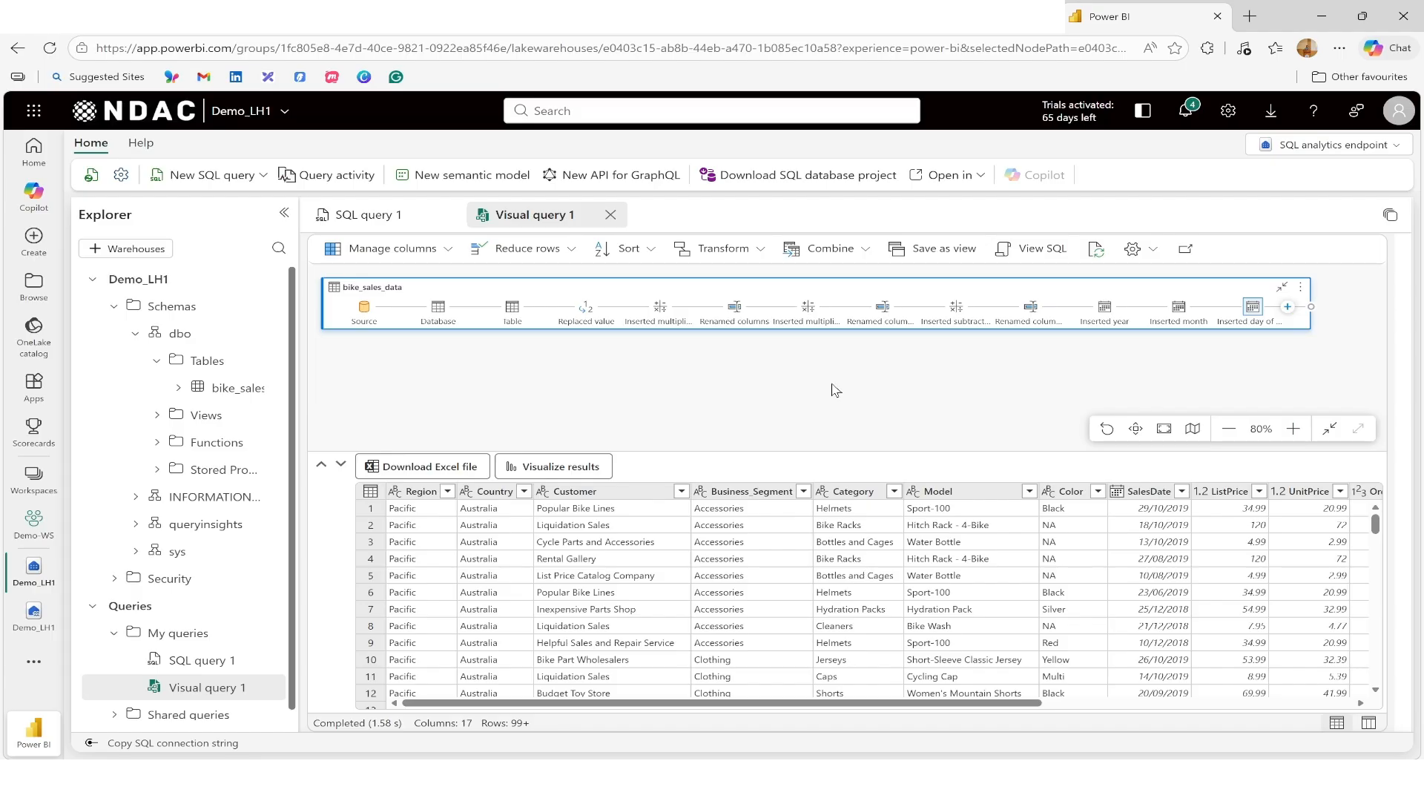
Step: Save the visual query as a view named view_bike_data in the dbo schema
left_click(944, 251)
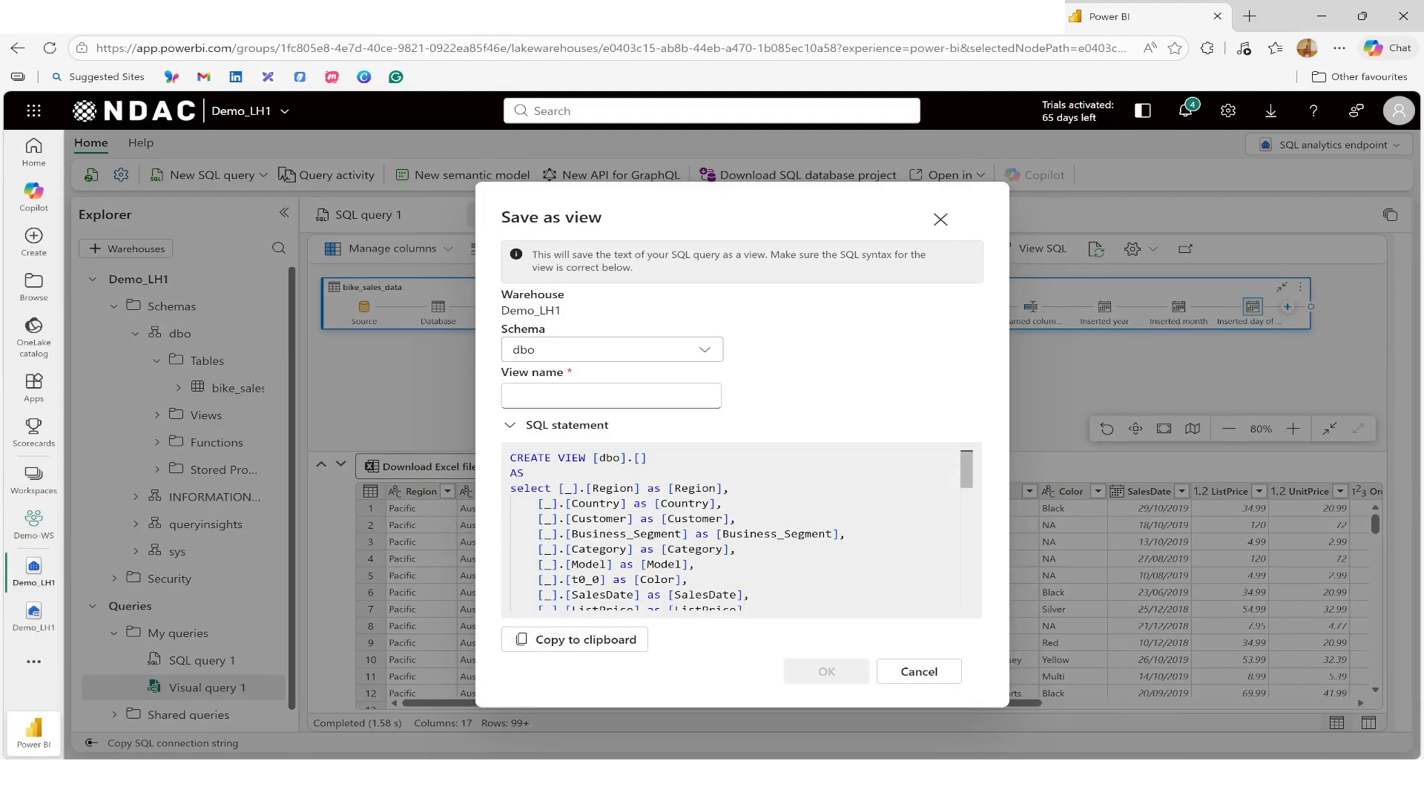
left_click(583, 391)
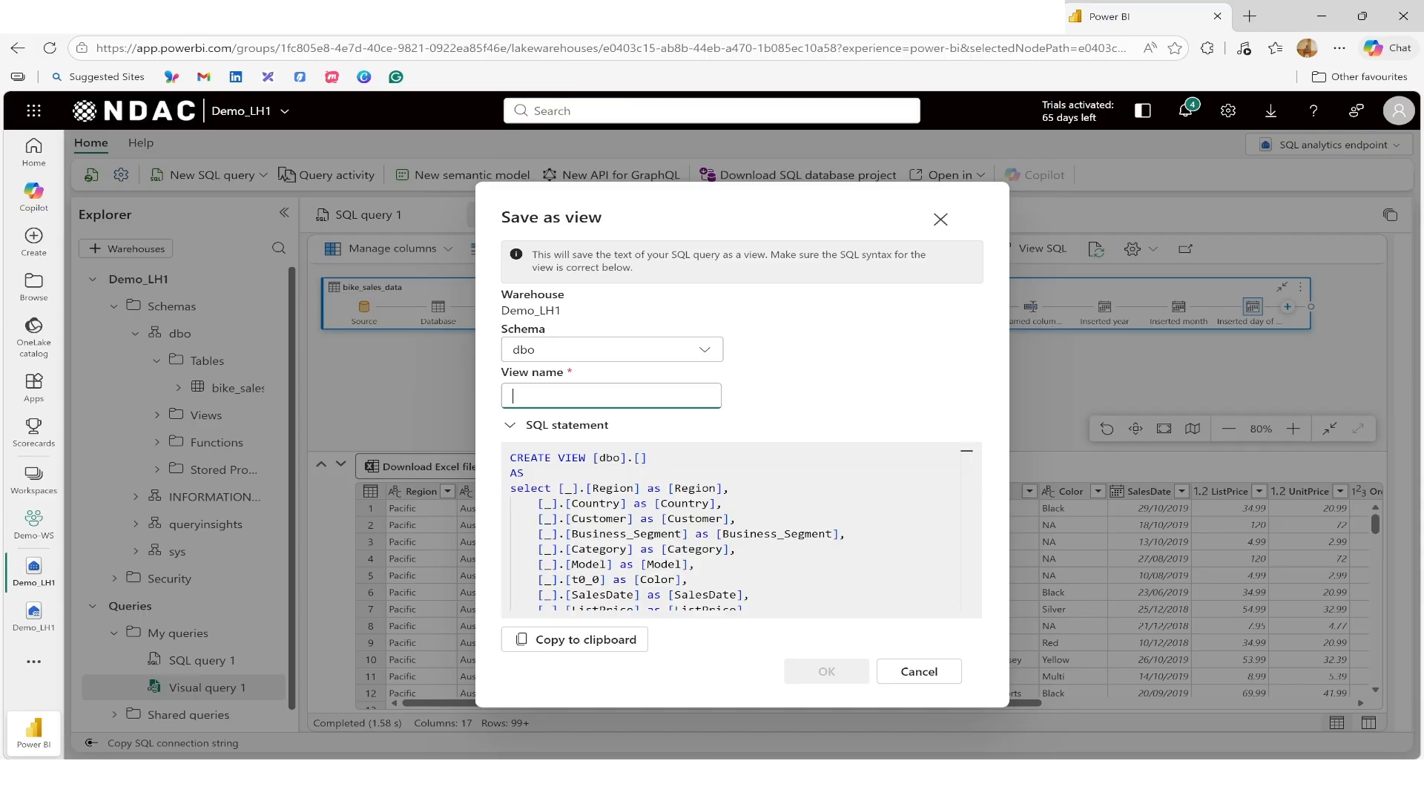
type("v1")
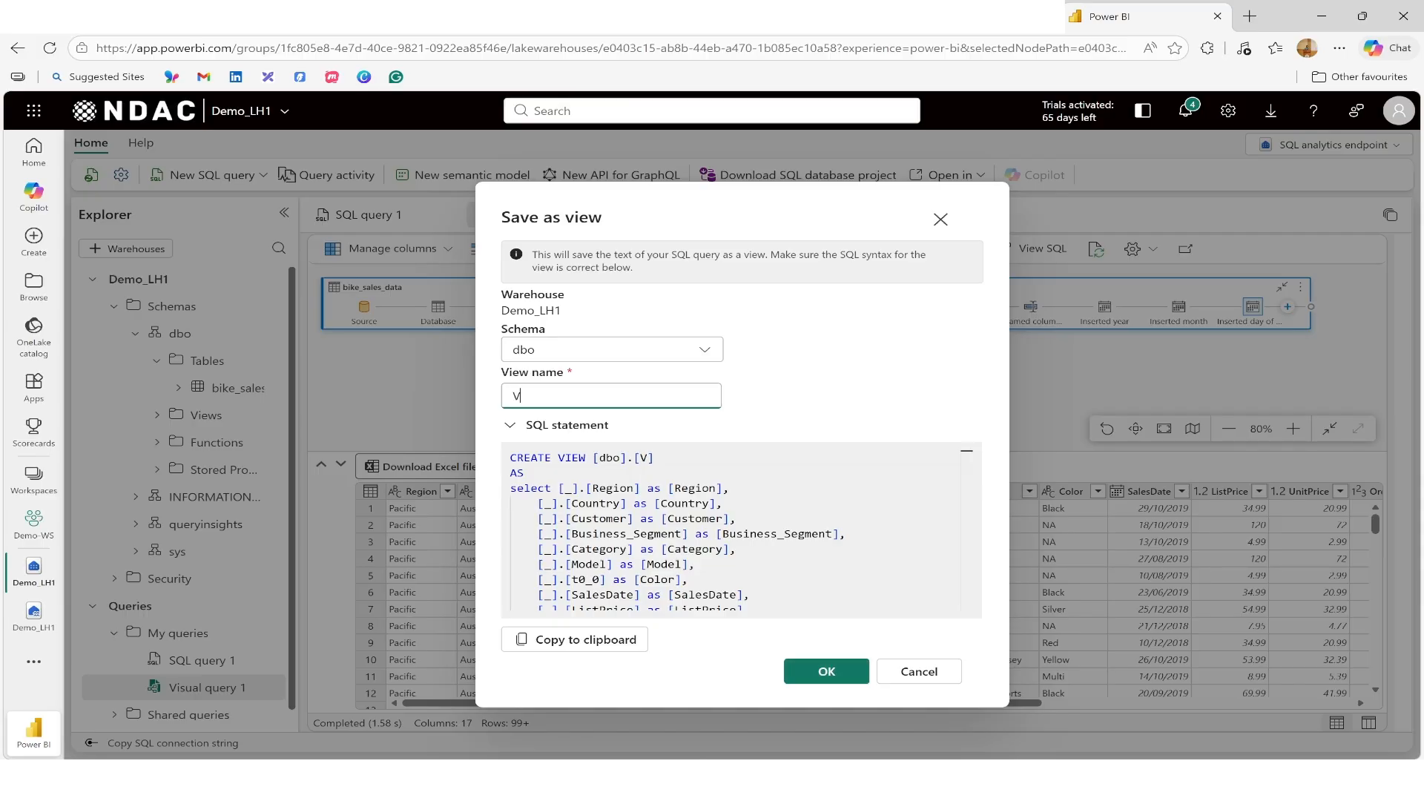
key("BackSpace")
key("BackSpace")
type("view_bike_data")
scroll(734, 530, "down", 5)
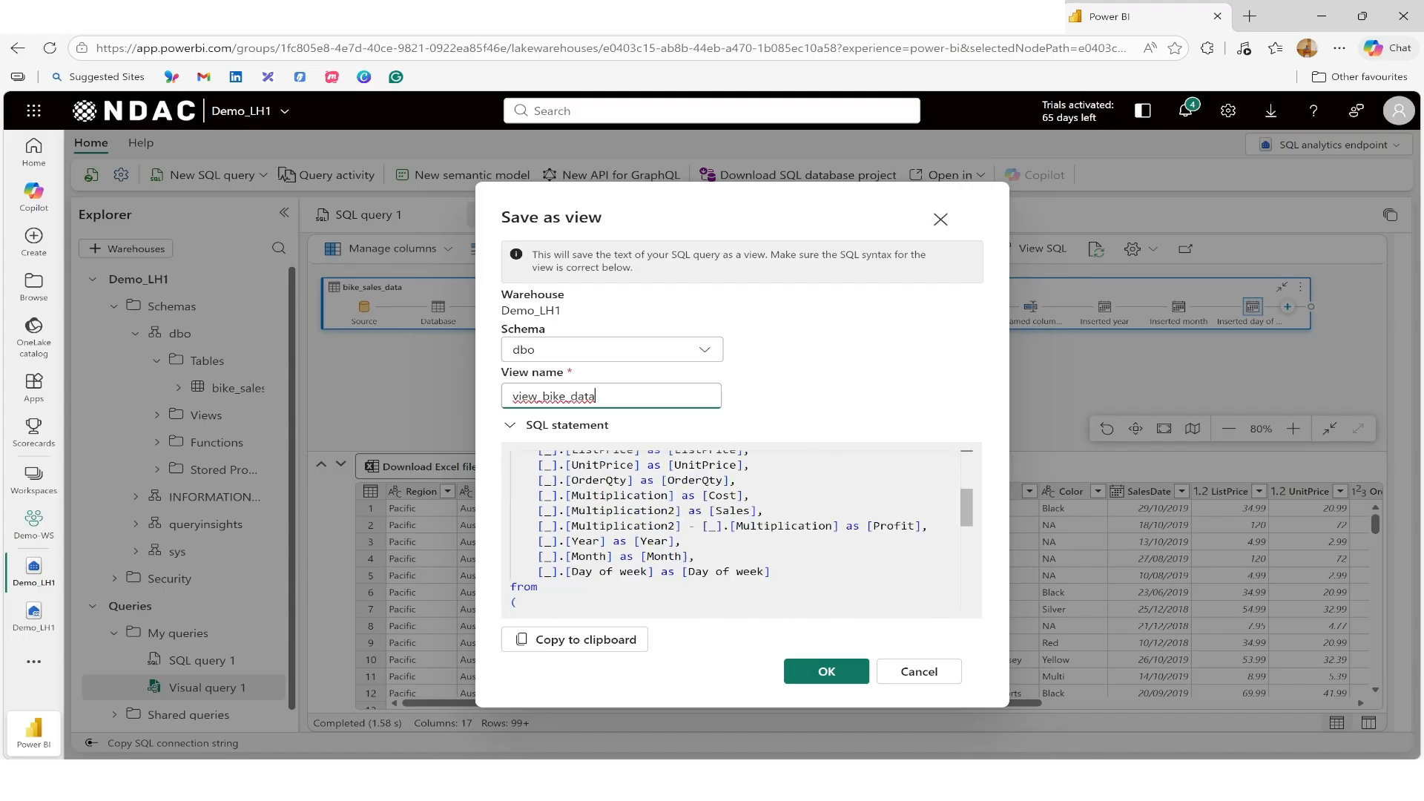
scroll(734, 530, "up", 4)
scroll(734, 531, "up", 1)
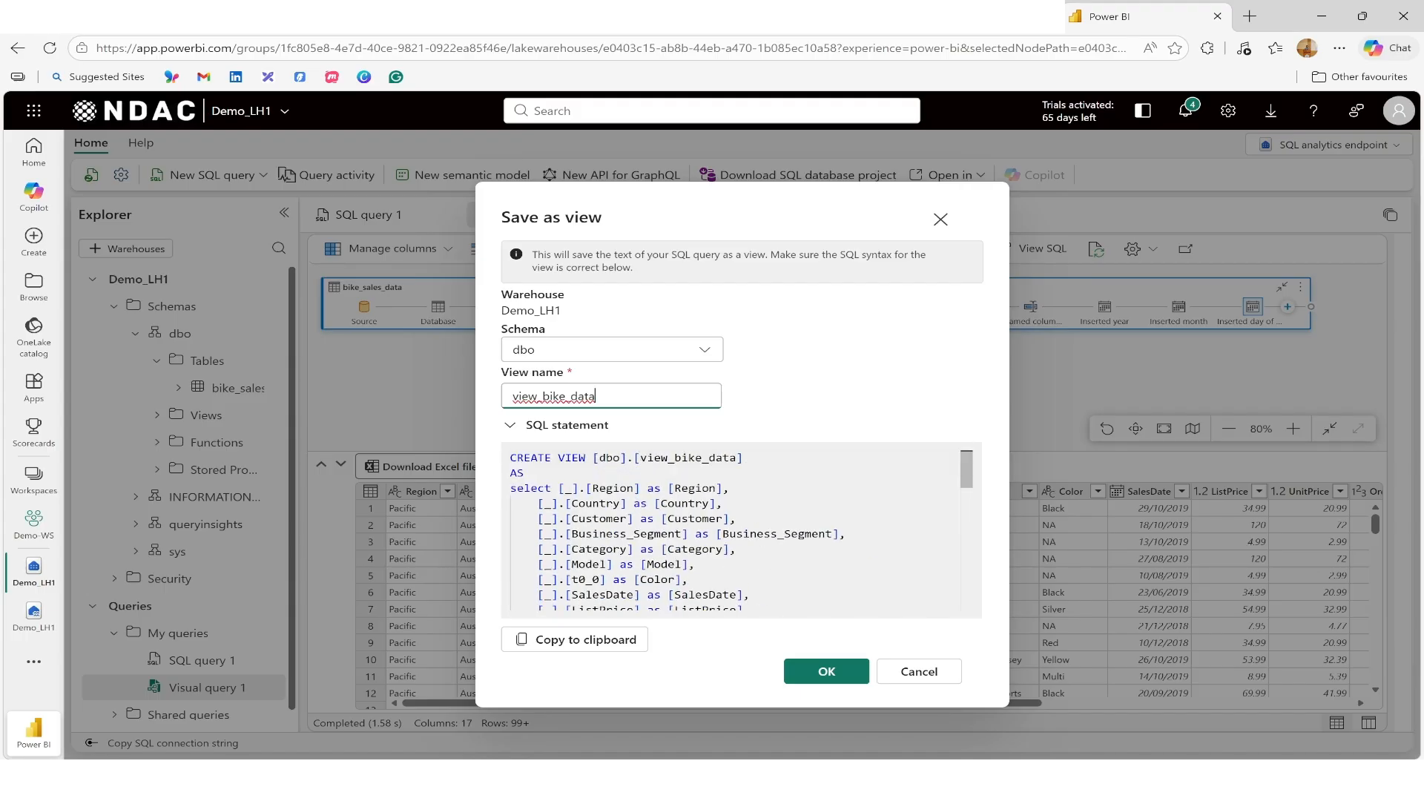
left_click(827, 672)
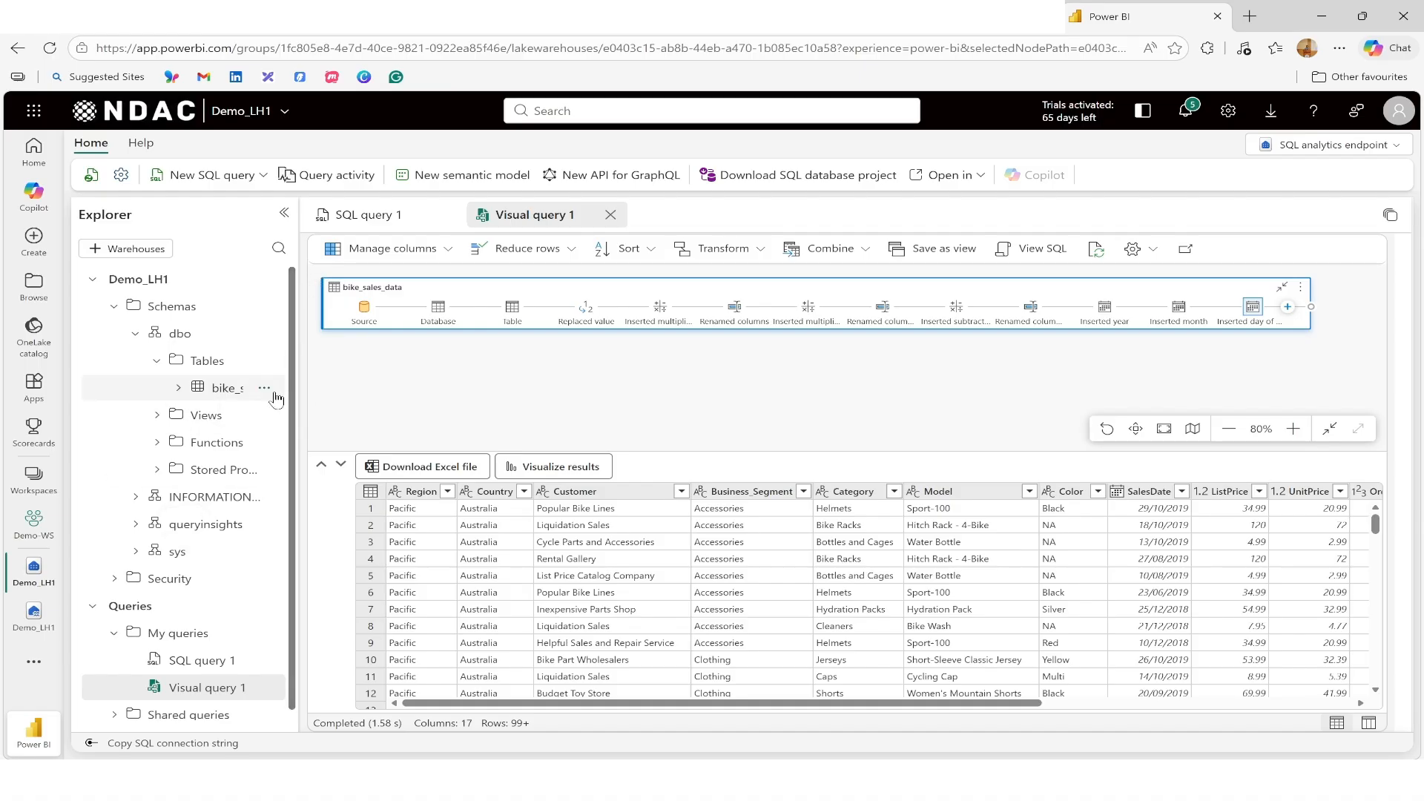
Step: Expand the new view_bike_data view in the explorer to inspect its columns
left_click(157, 417)
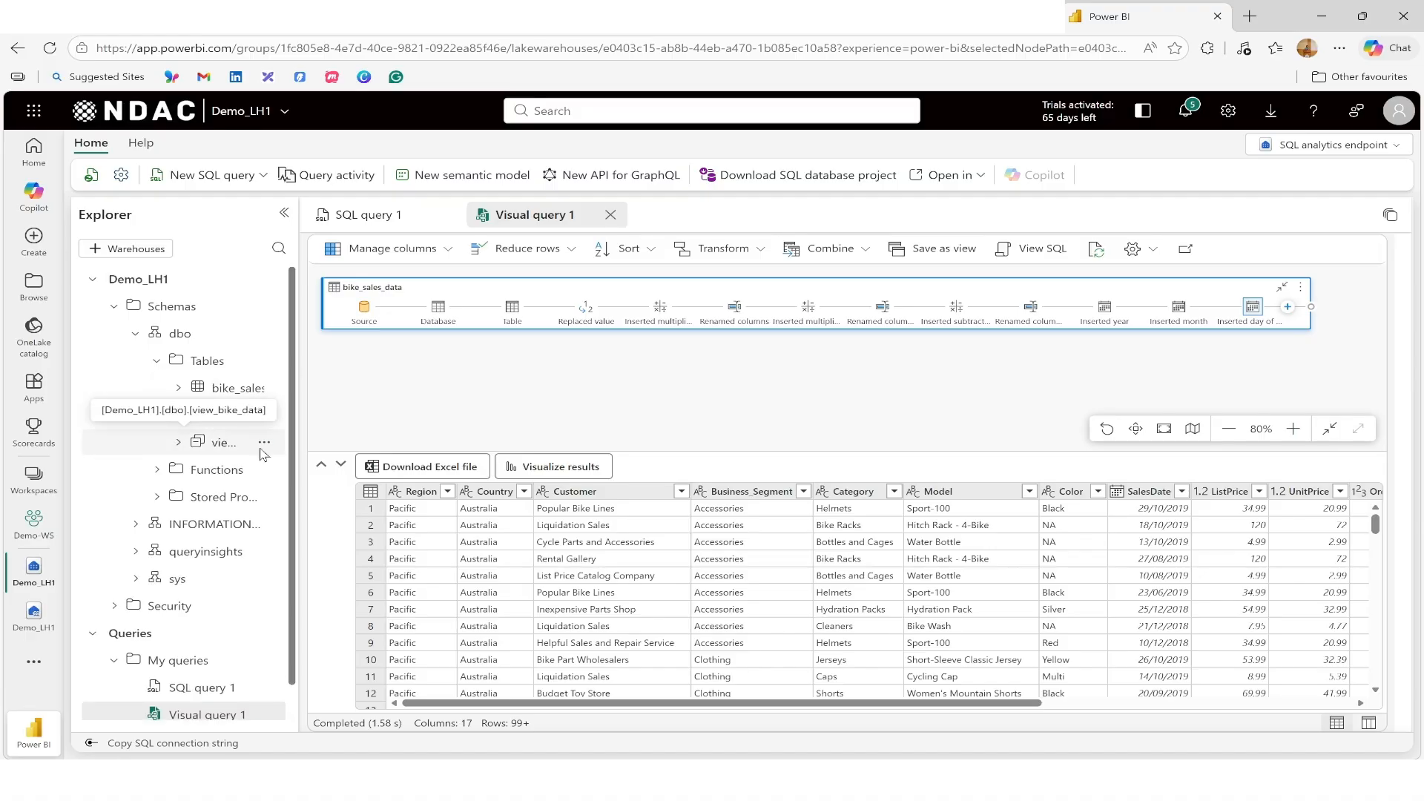
left_click_drag(299, 439, 322, 439)
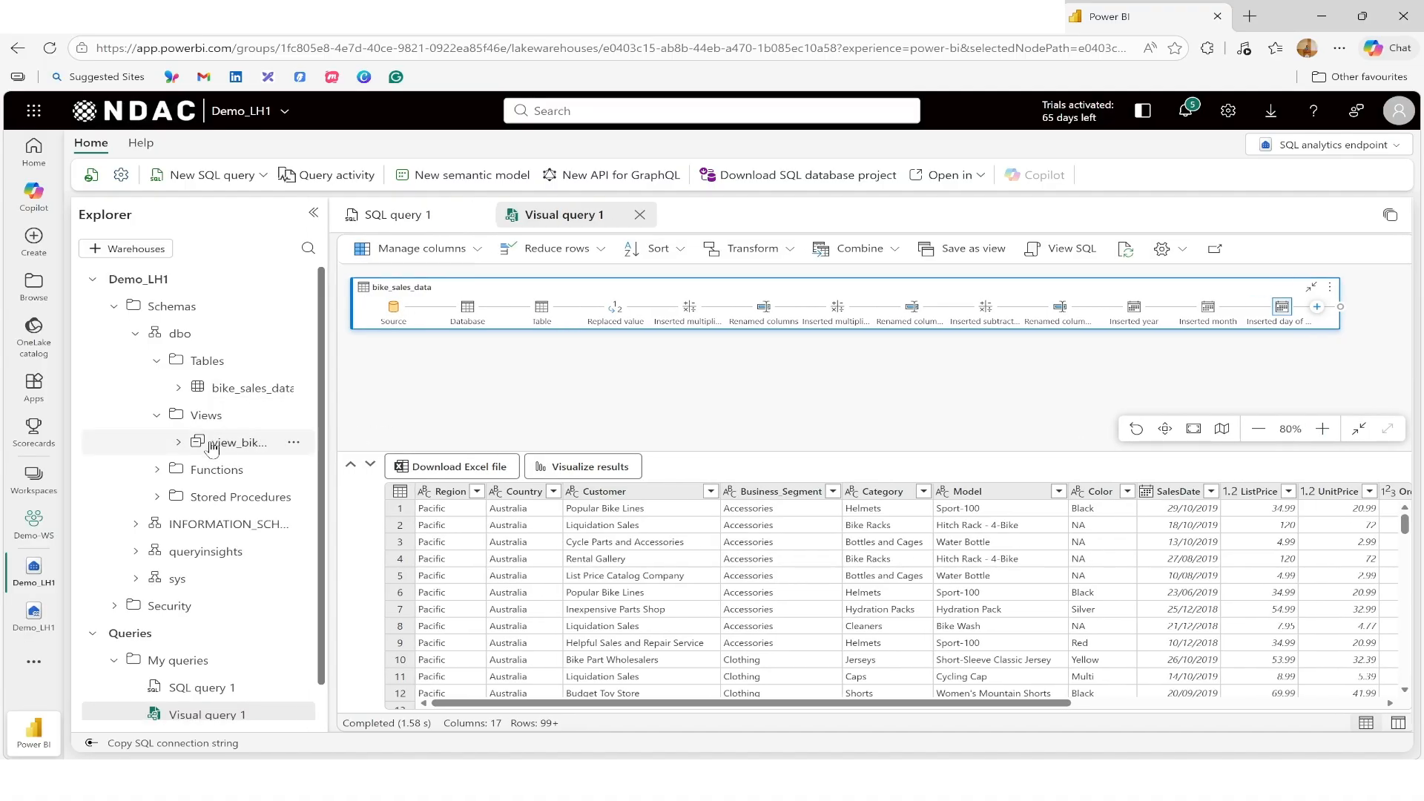
left_click(179, 445)
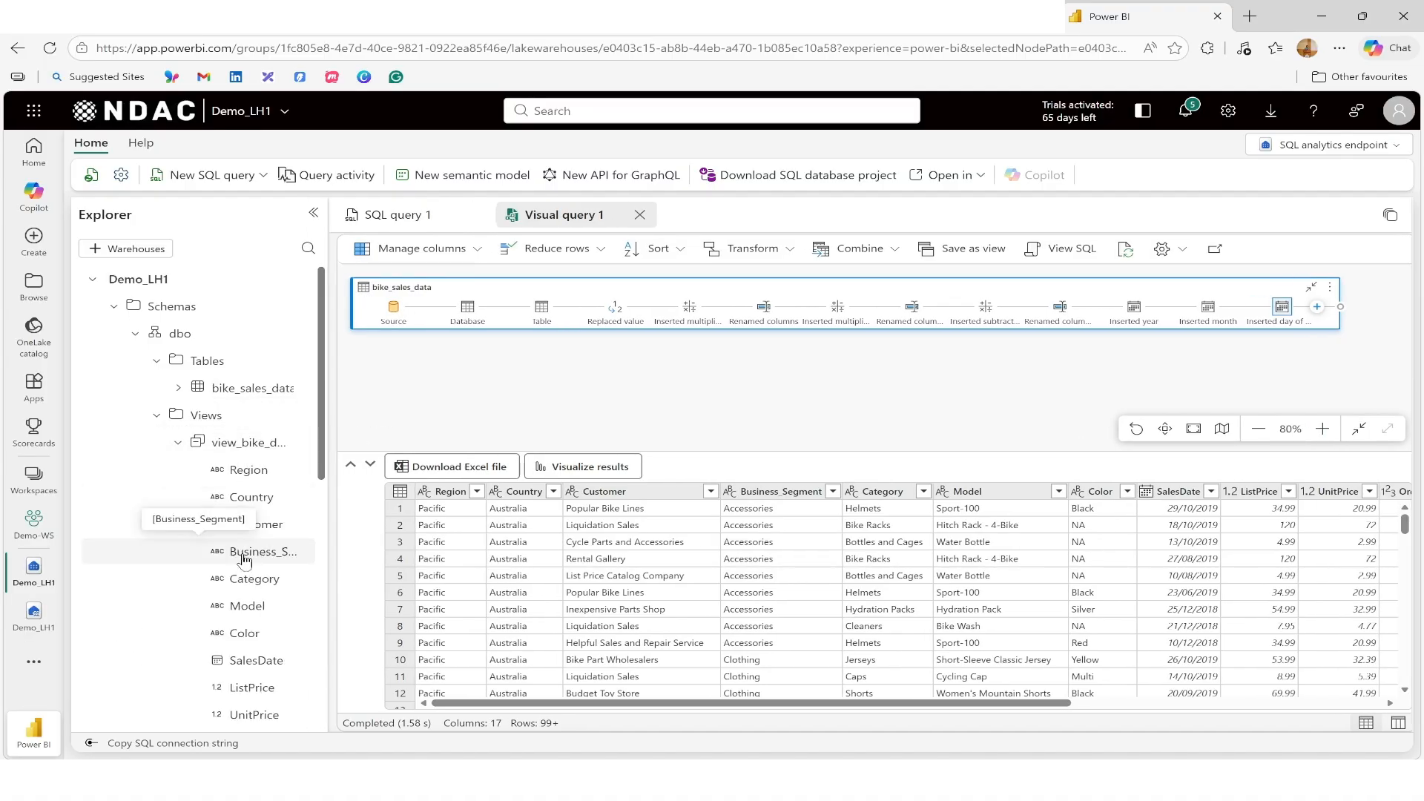
scroll(230, 475, "down", 4)
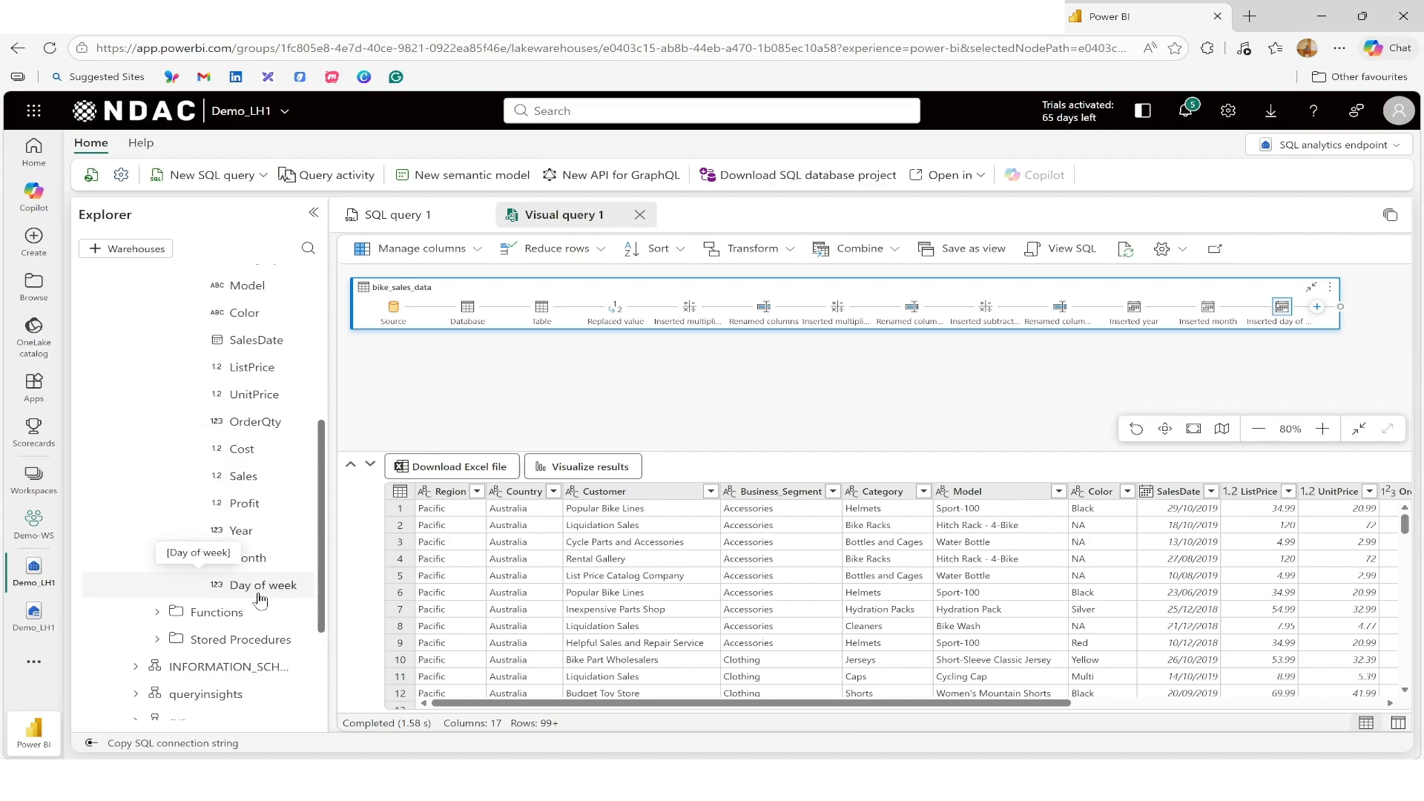
scroll(256, 590, "down", 3)
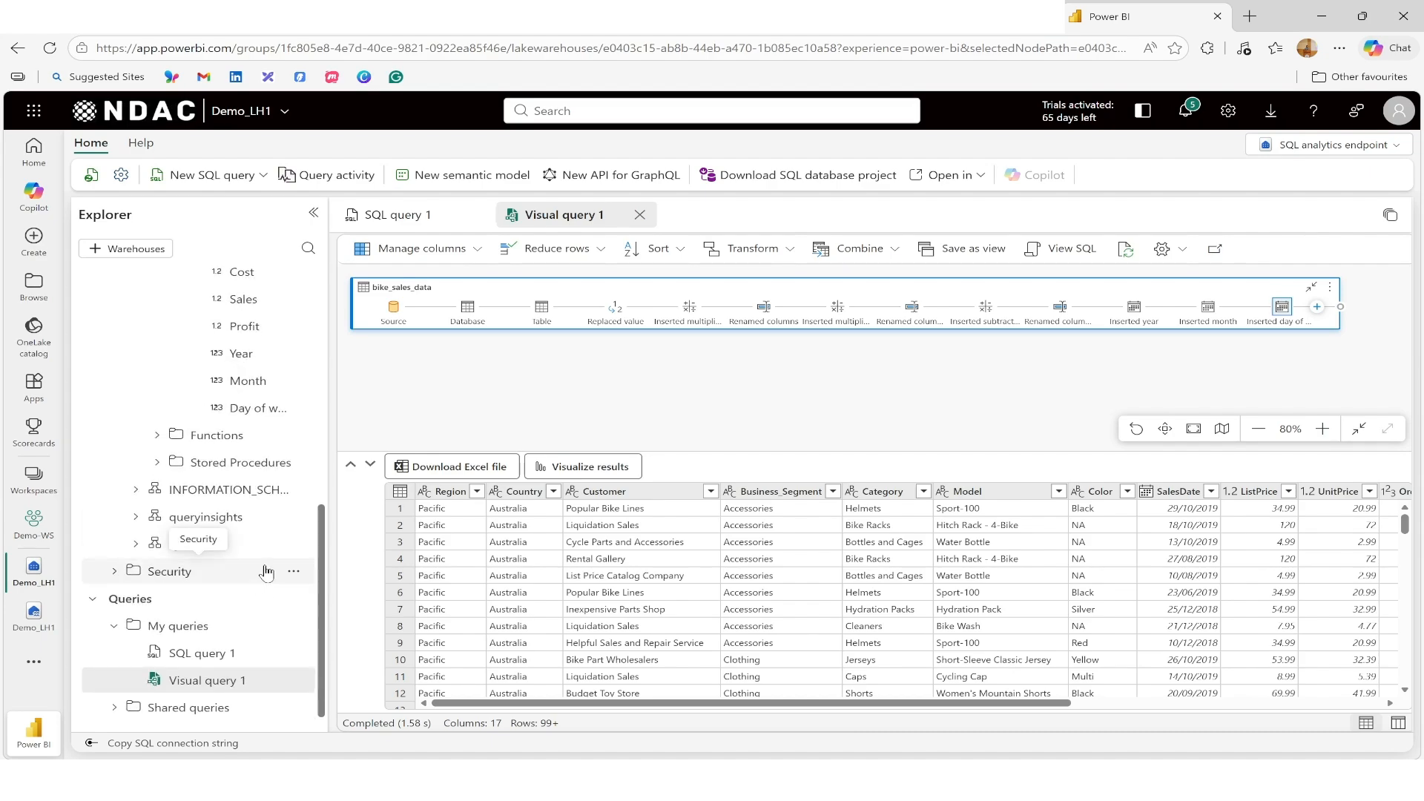
scroll(265, 571, "up", 8)
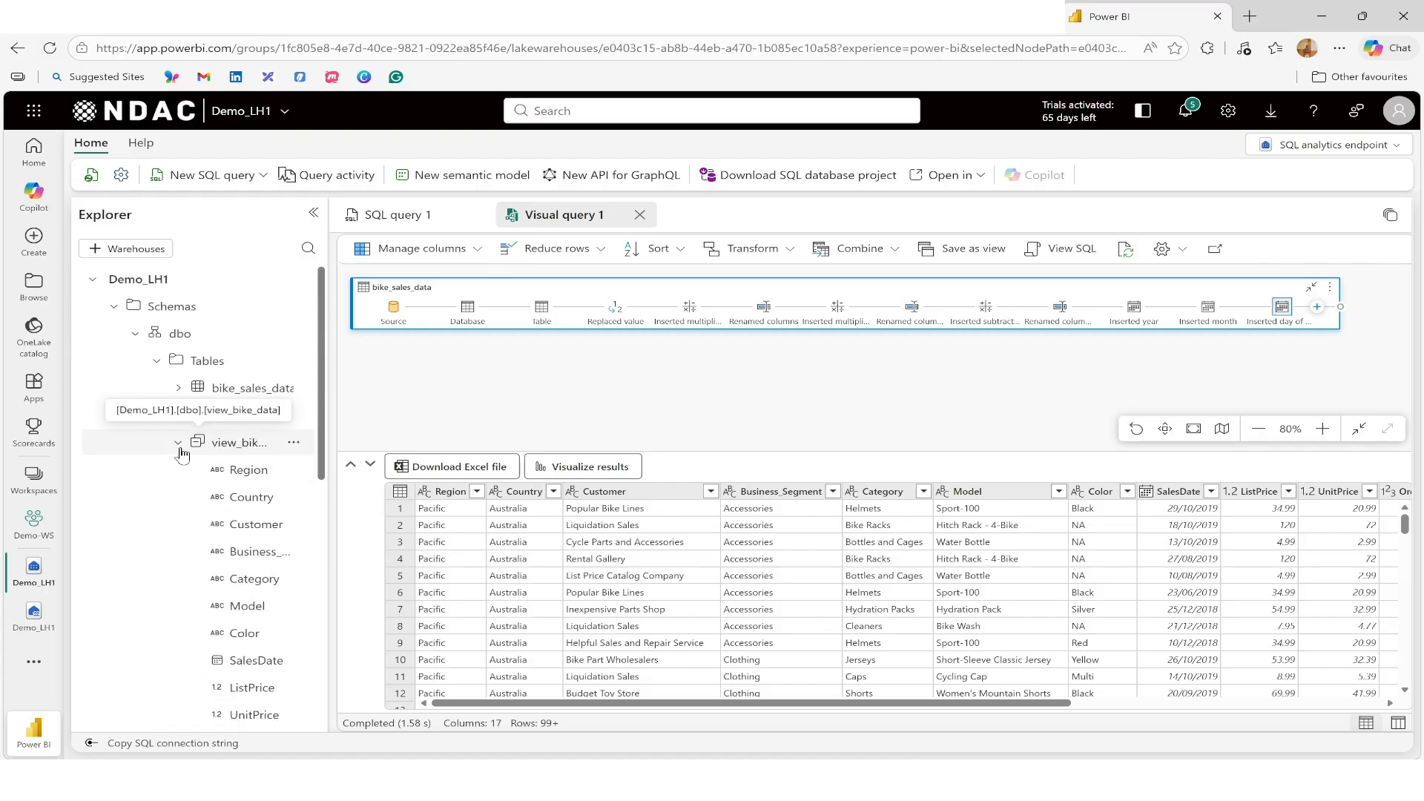
left_click(178, 443)
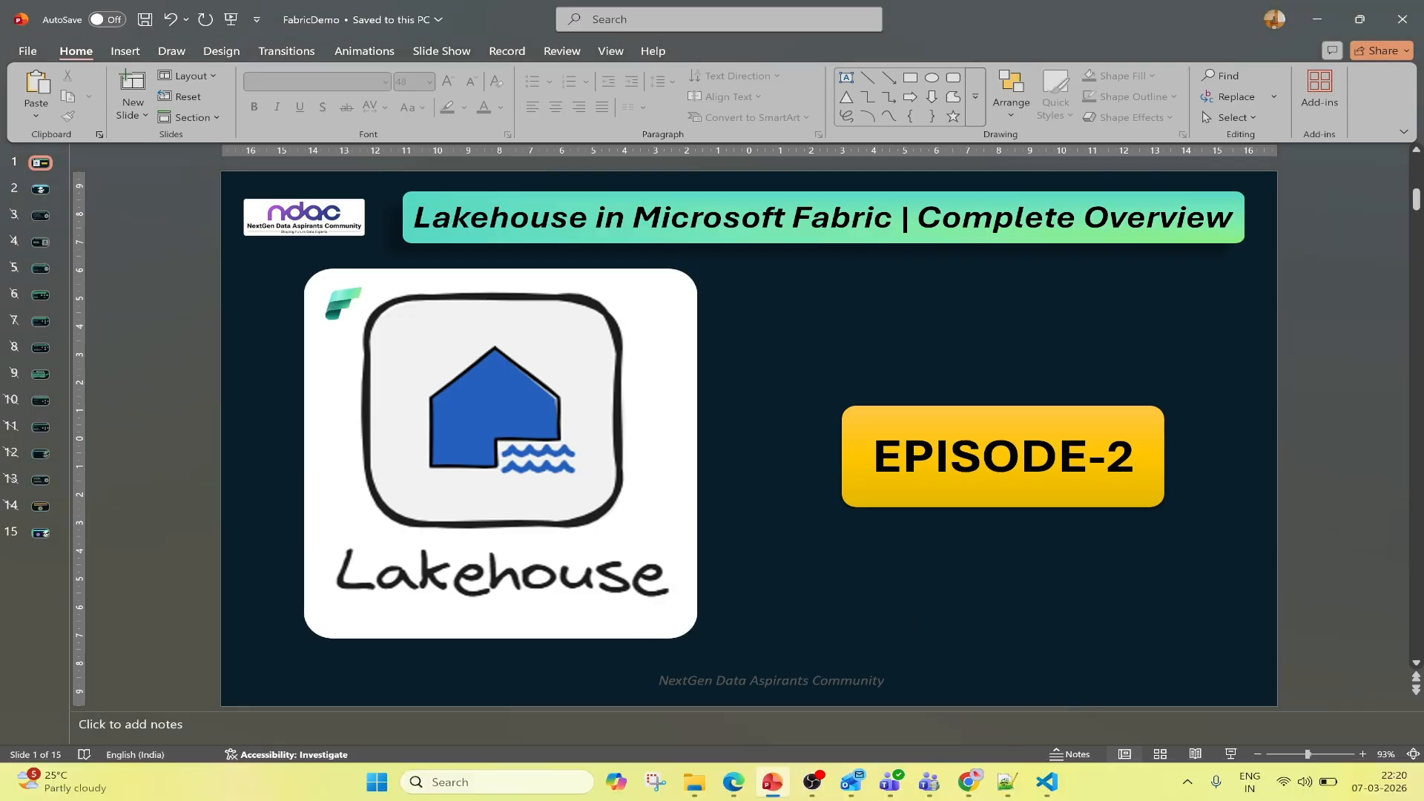
left_click(1230, 753)
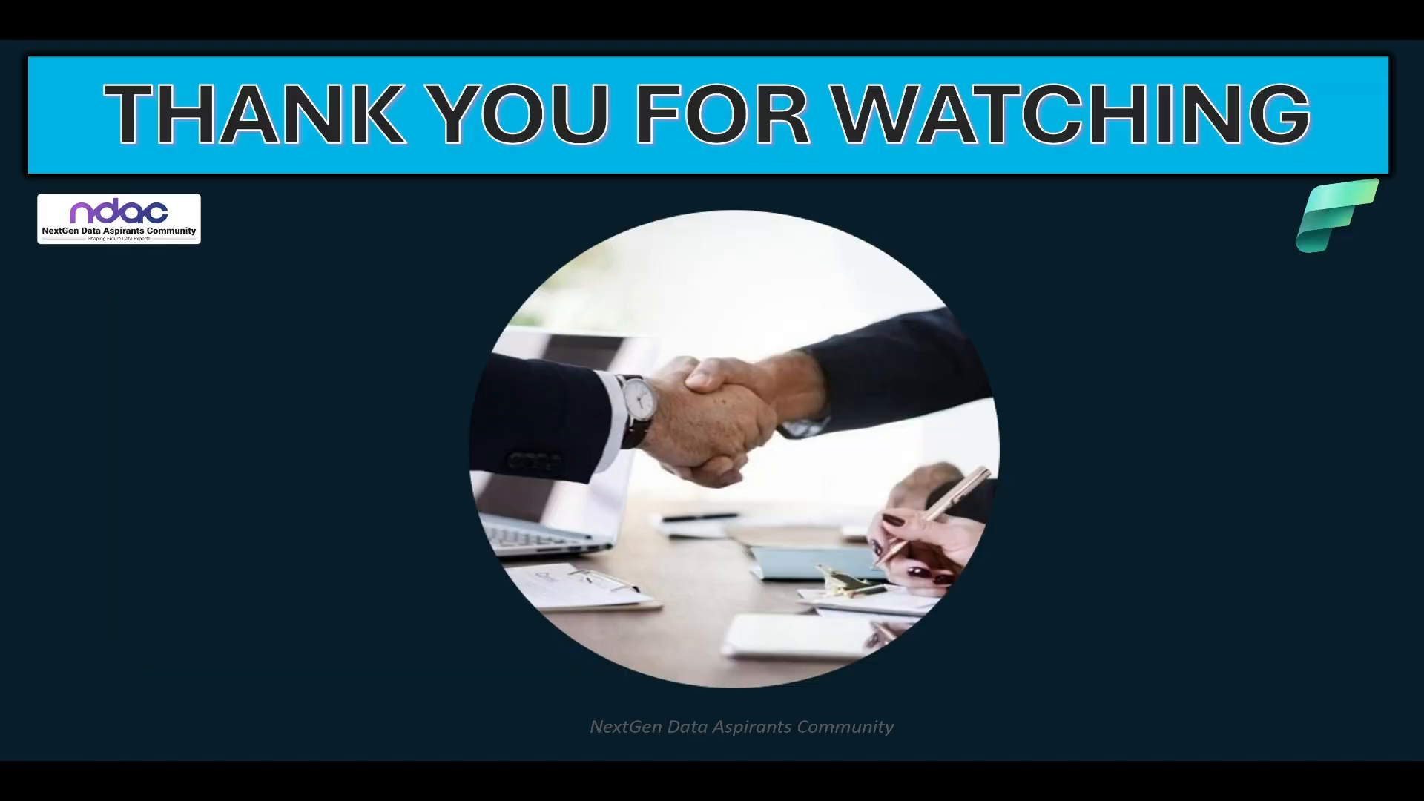